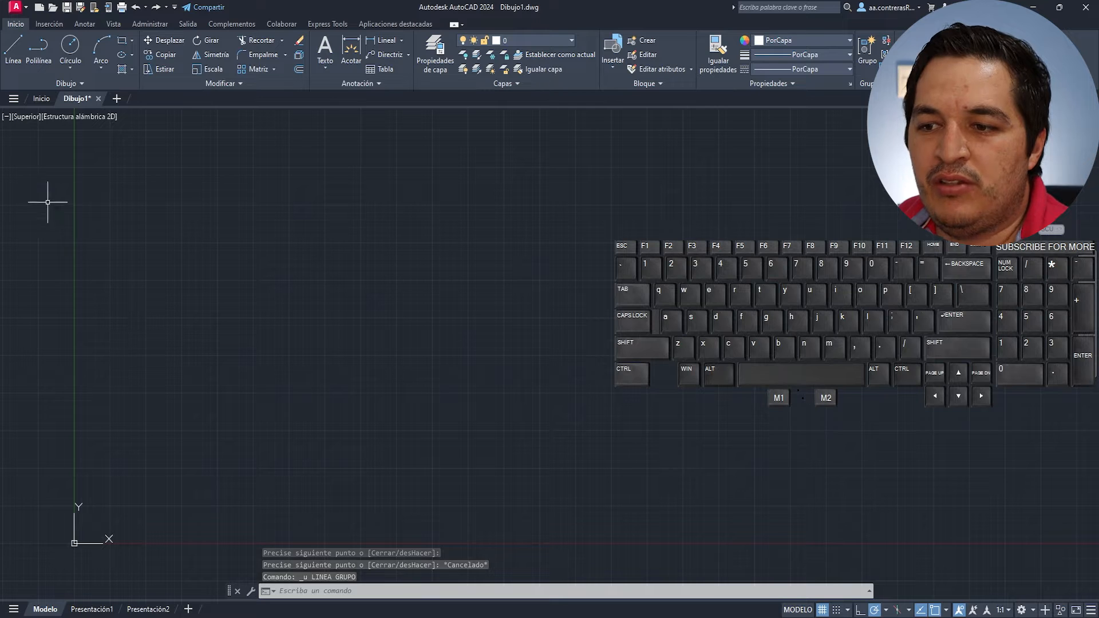
key(Escape)
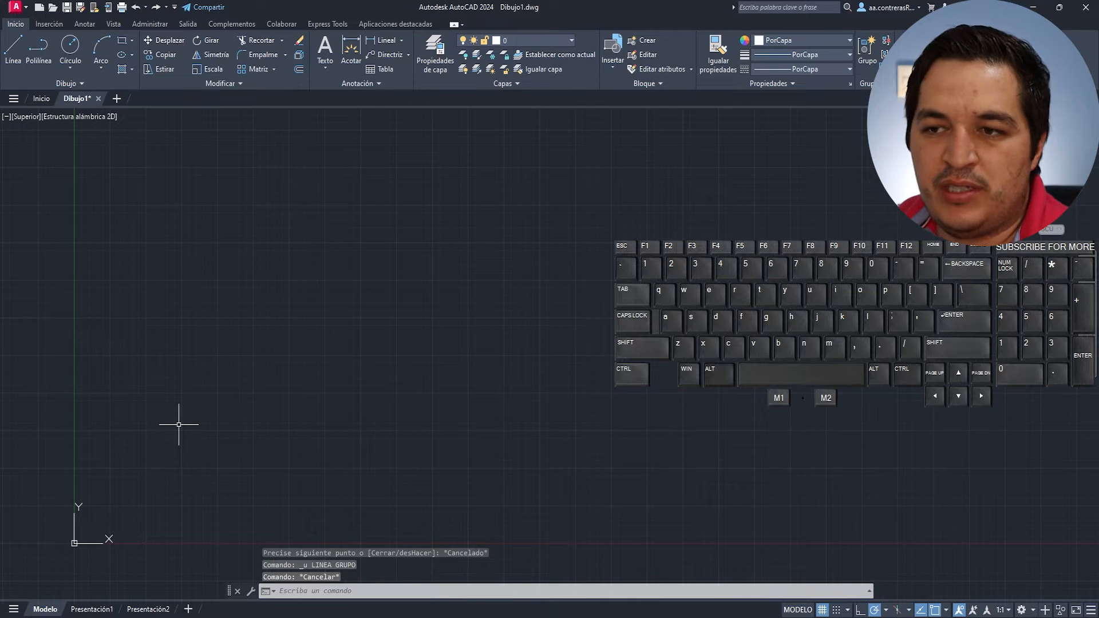
text(linea)
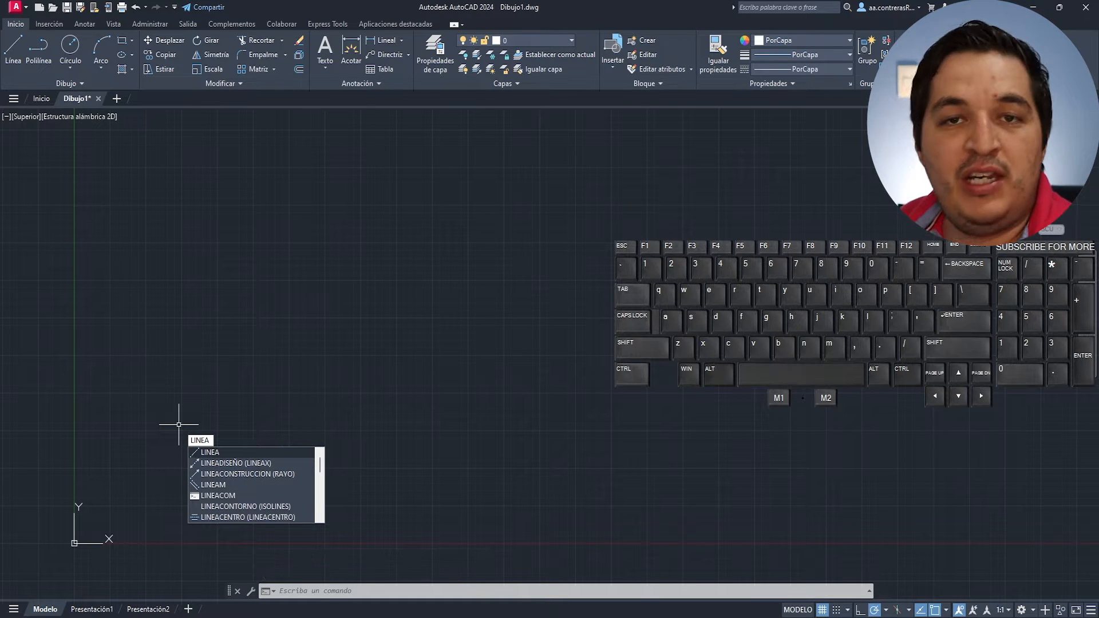
key(Return)
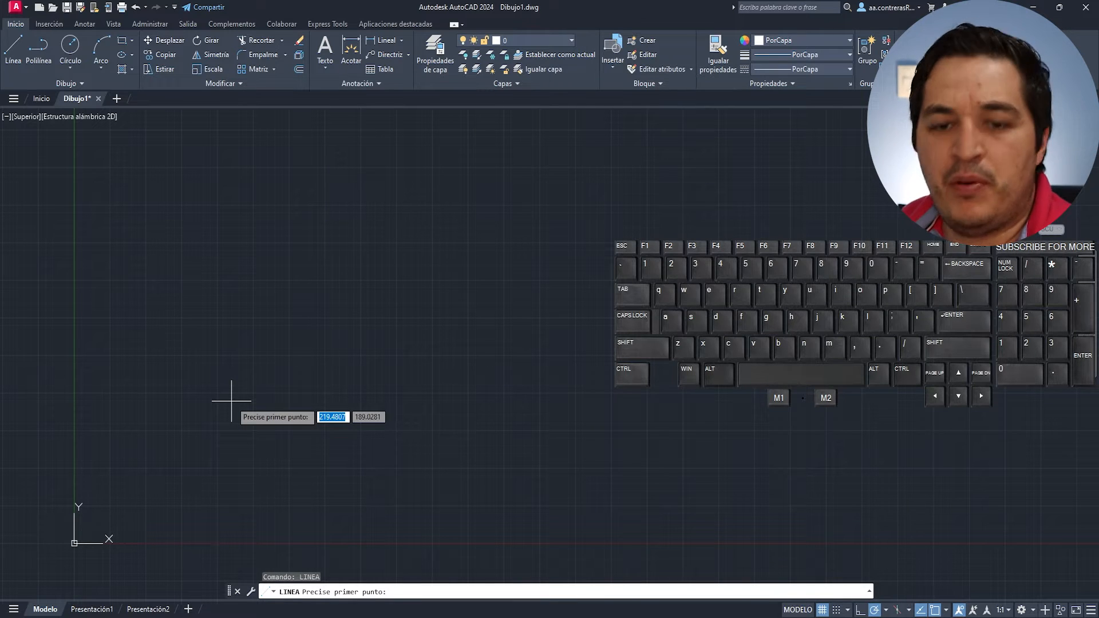
text(0,0)
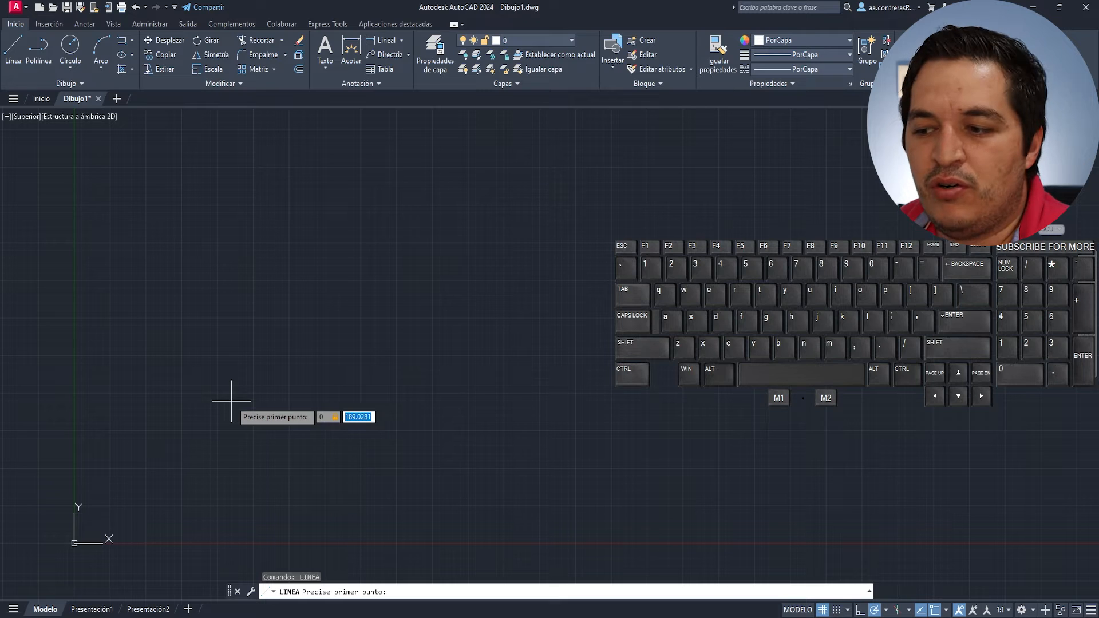
key(Return)
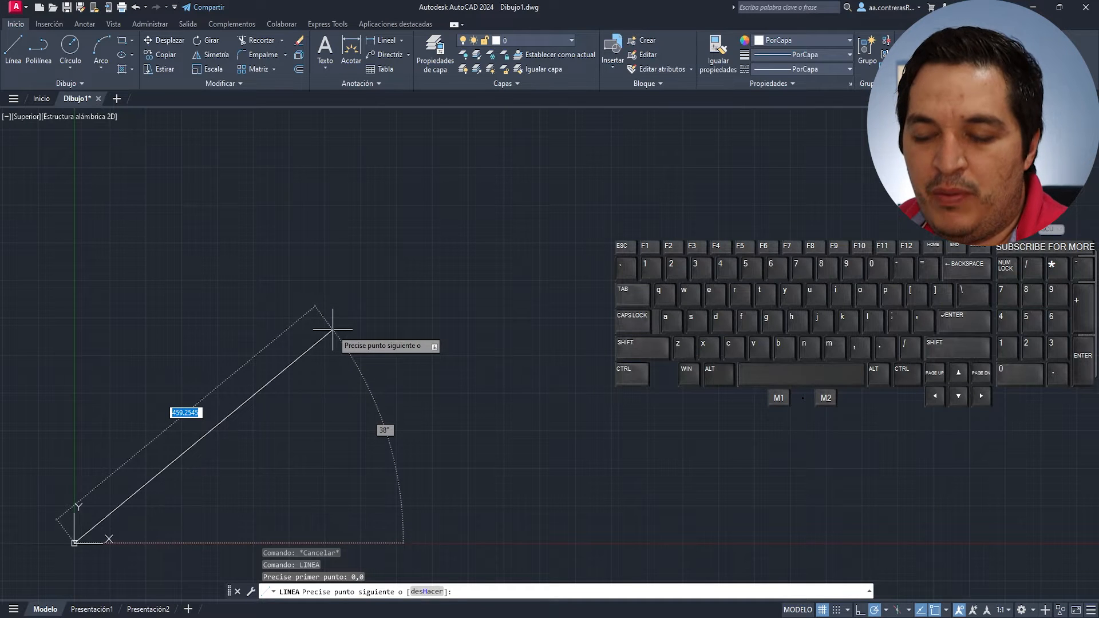
key(Tab)
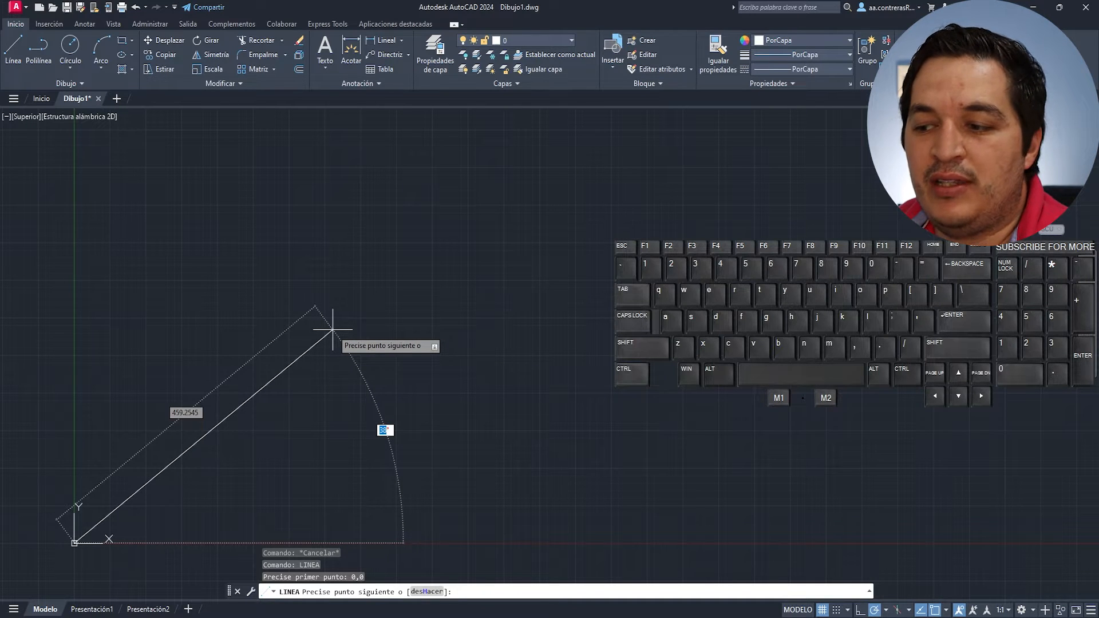
key(Tab)
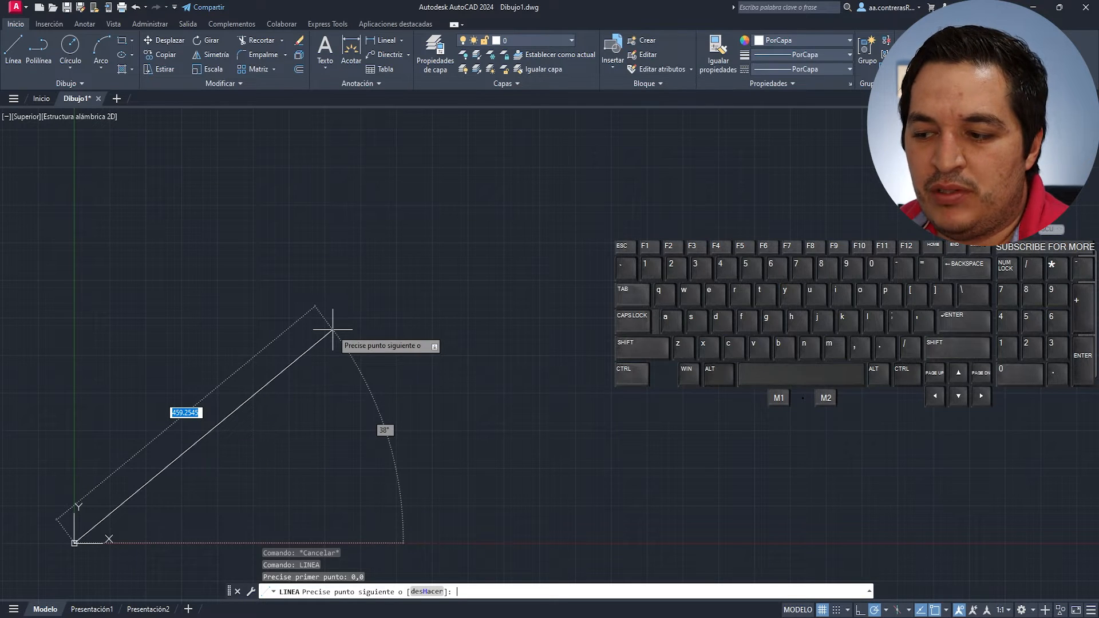
key(Tab)
key(Tab)
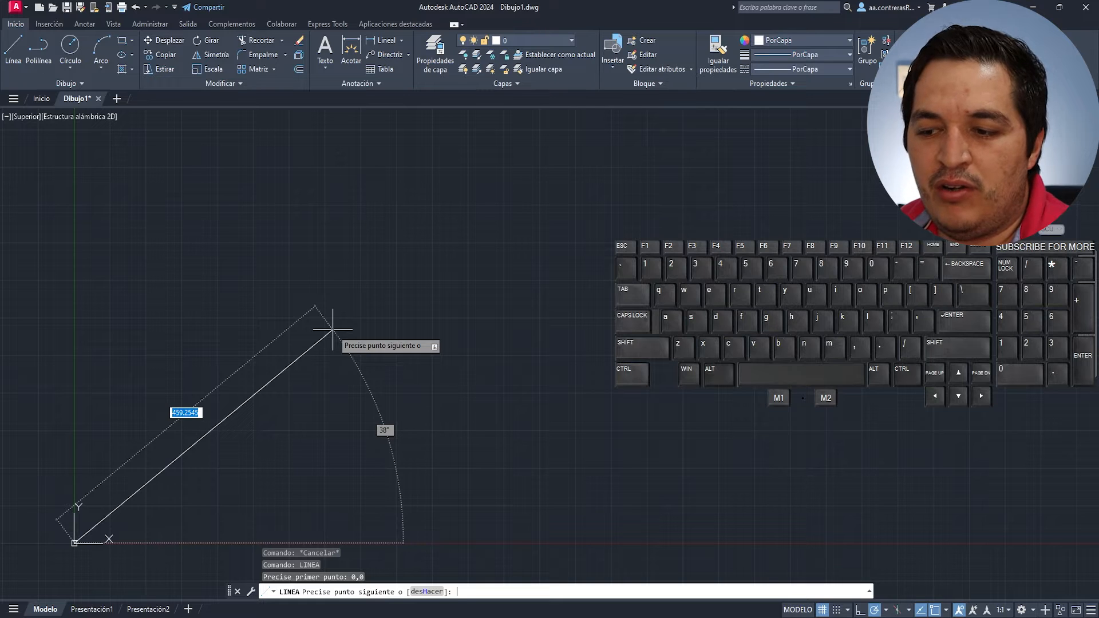
text(200)
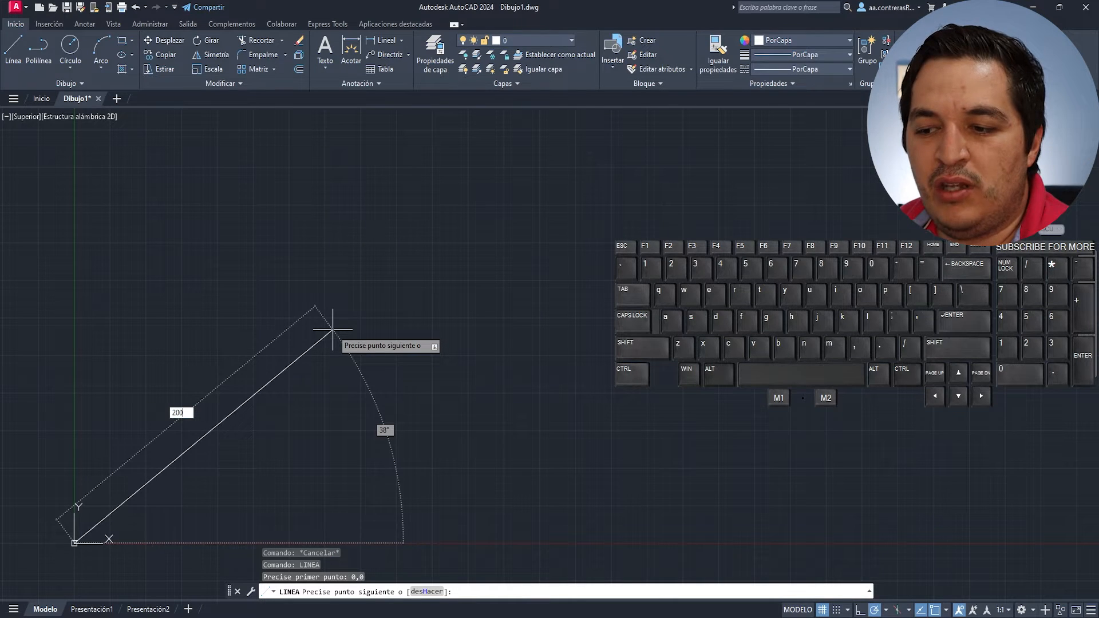
key(Tab)
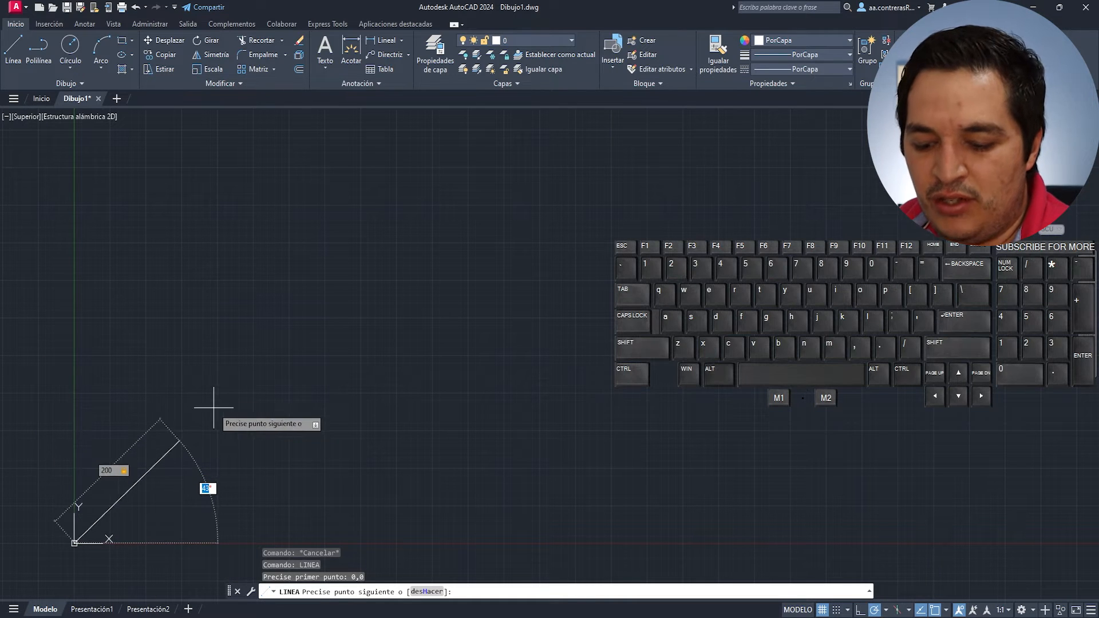
key(Escape)
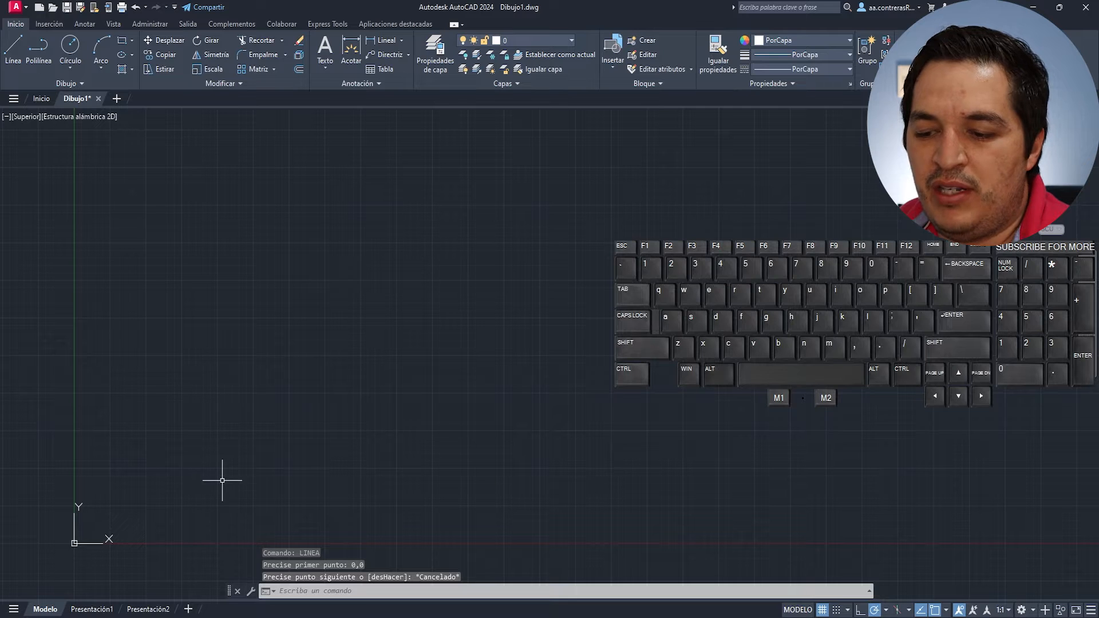
- Switch to the reference drawing in the Snipping Tool, circle its lower-right corner in green, and erase the ink
click(599, 615)
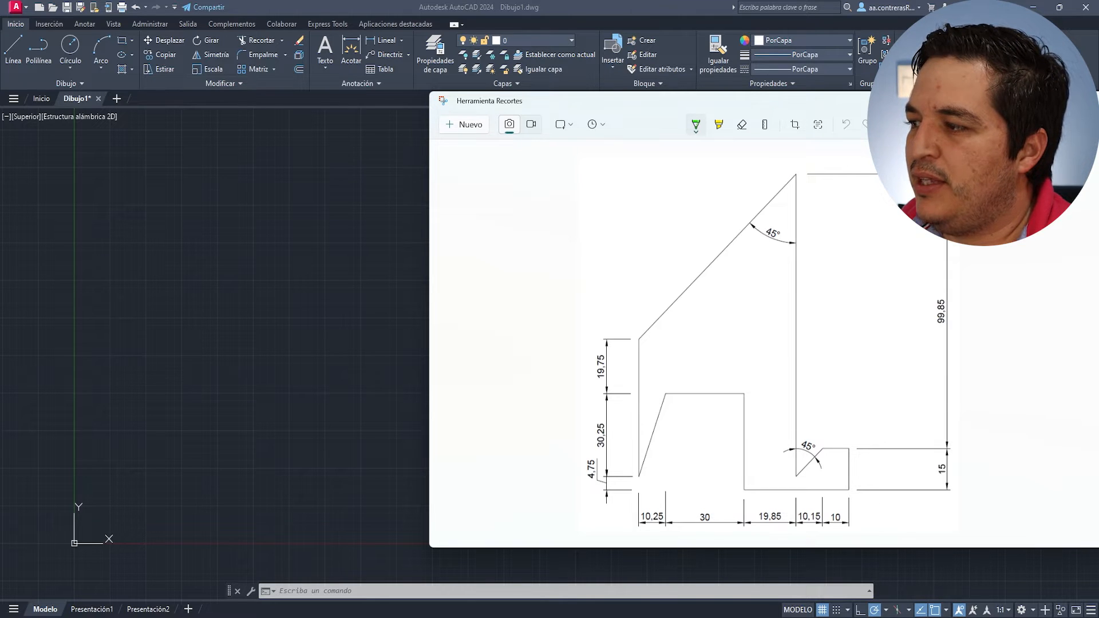
mouse_move(854, 440)
mouse_down()
mouse_move(856, 522)
mouse_move(832, 448)
mouse_up()
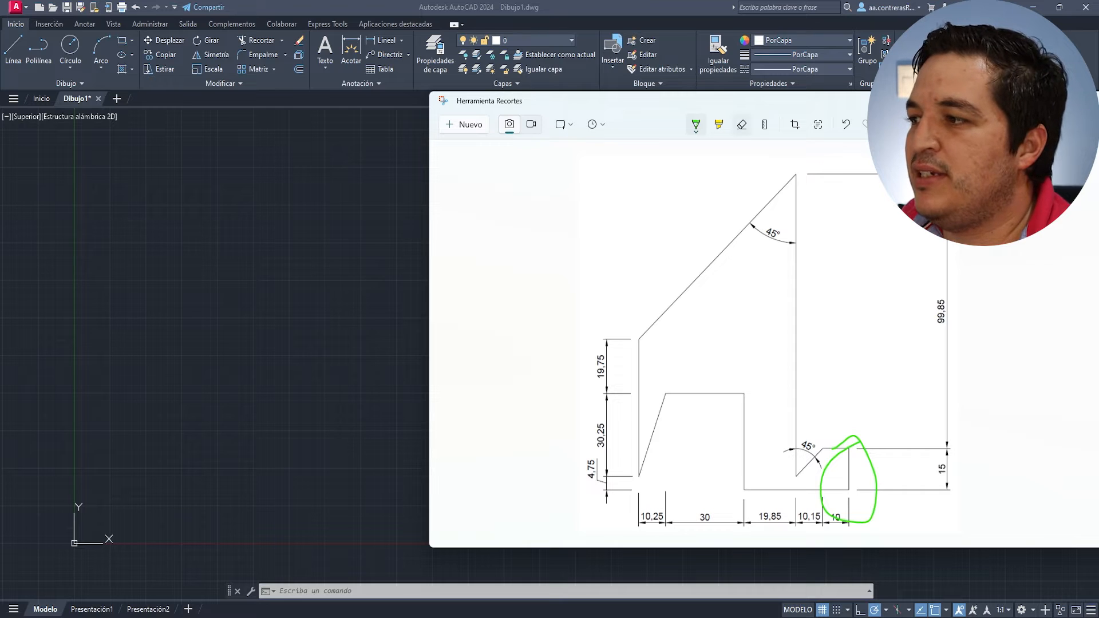
click(741, 124)
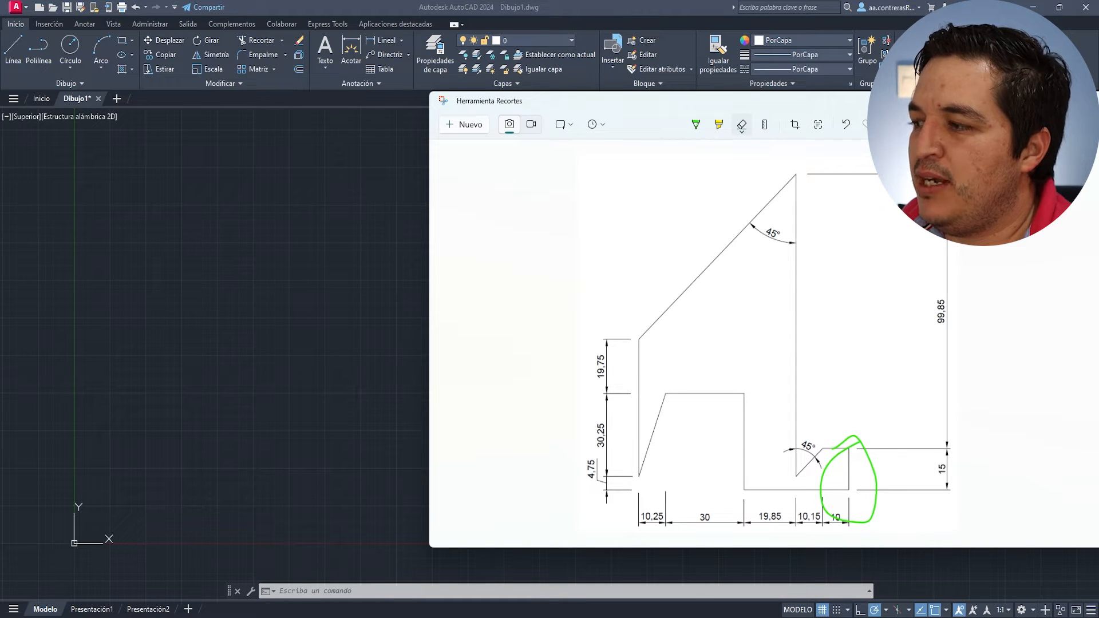
click(741, 124)
click(743, 154)
- Mark the origin with an orange pen dot where the reference drawing's left edge meets its baseline
click(695, 124)
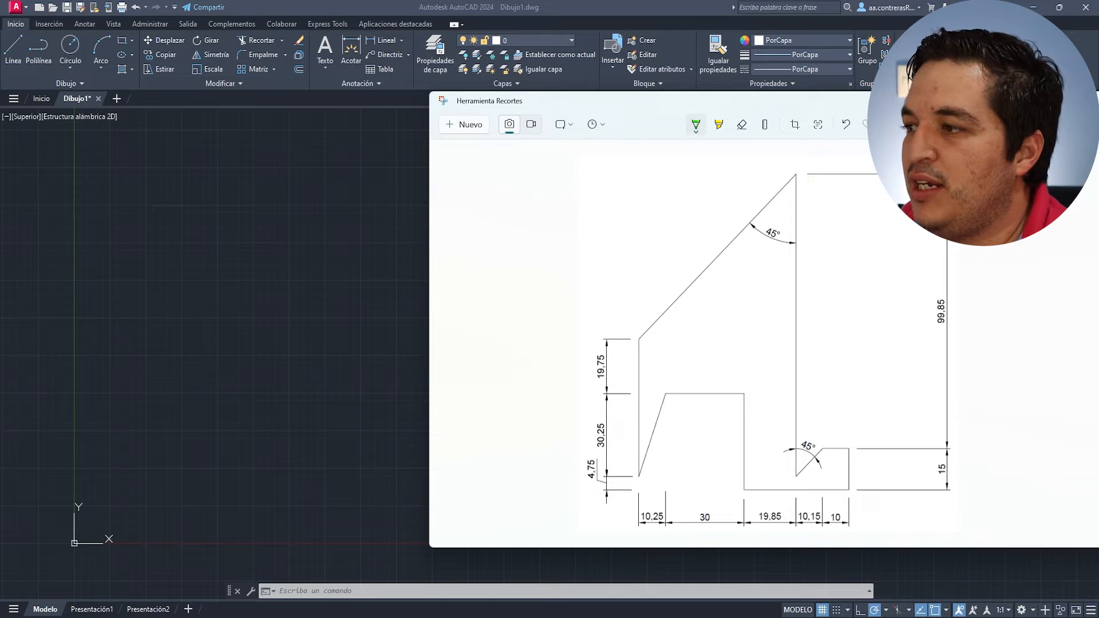
click(695, 125)
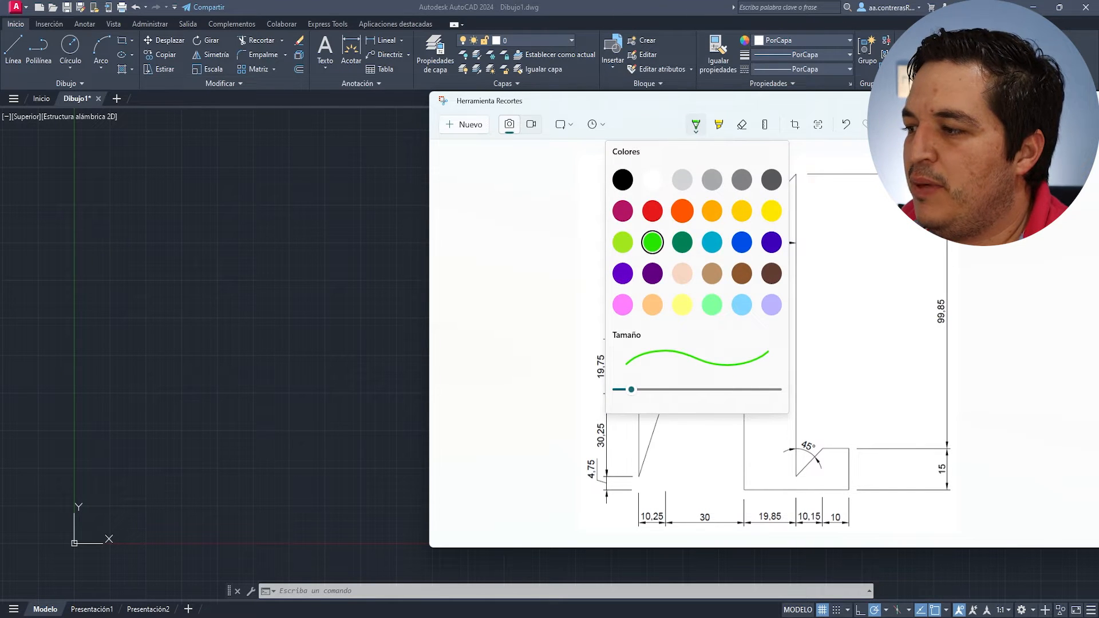
click(682, 211)
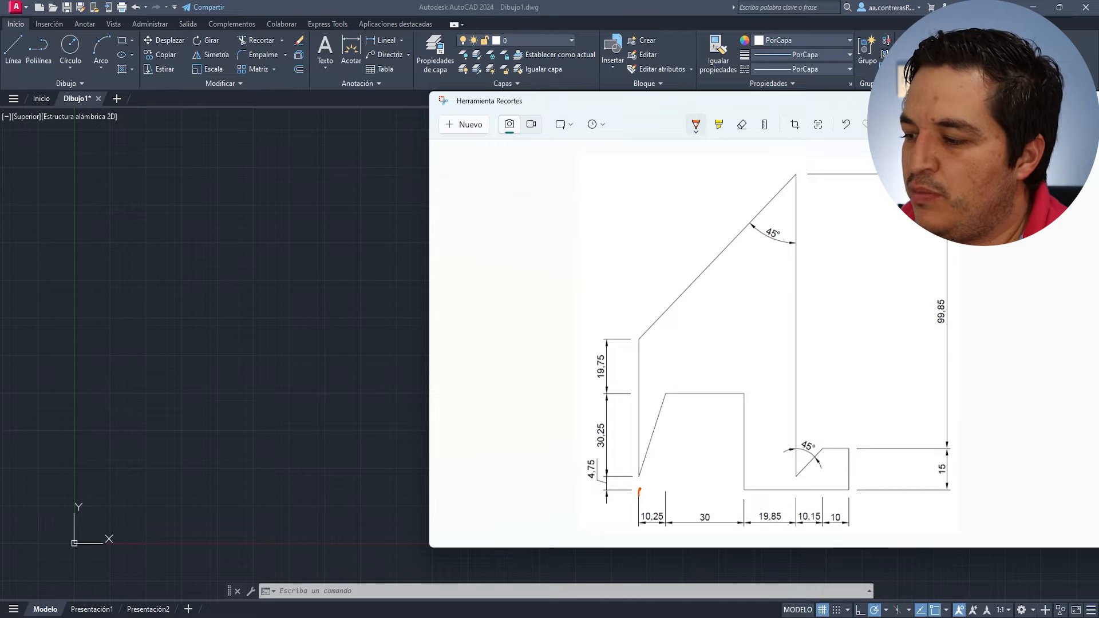
drag(639, 490, 637, 494)
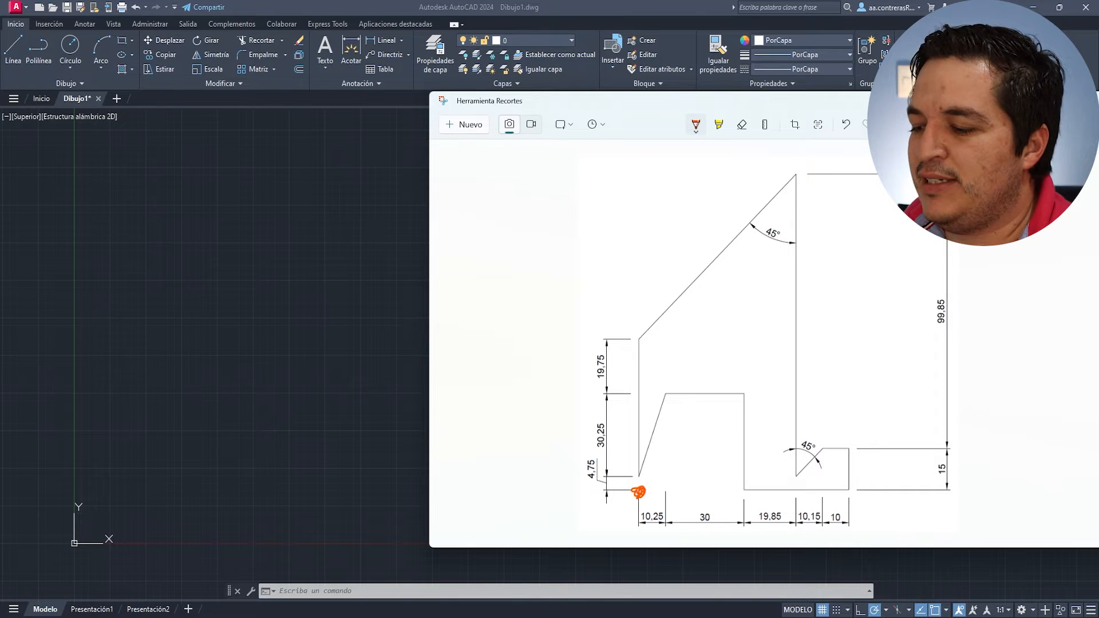
- Open the Calculator and add the reference drawing's horizontal dimensions: 10.25 + 30 + 19.85 + 10.15 + 10
key(super)
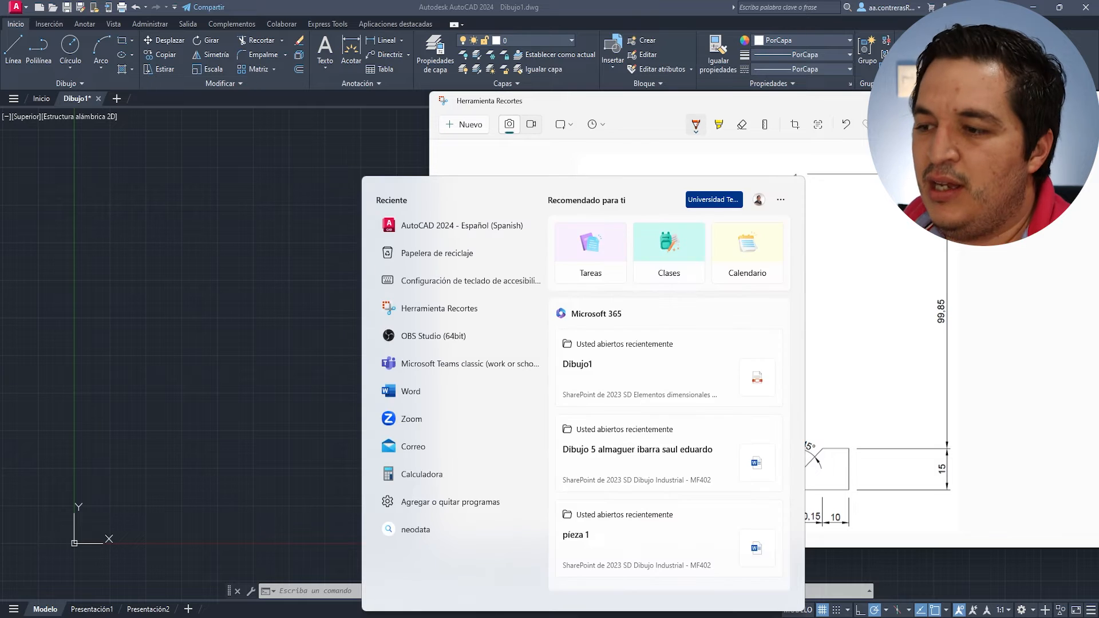
text(c)
click(424, 319)
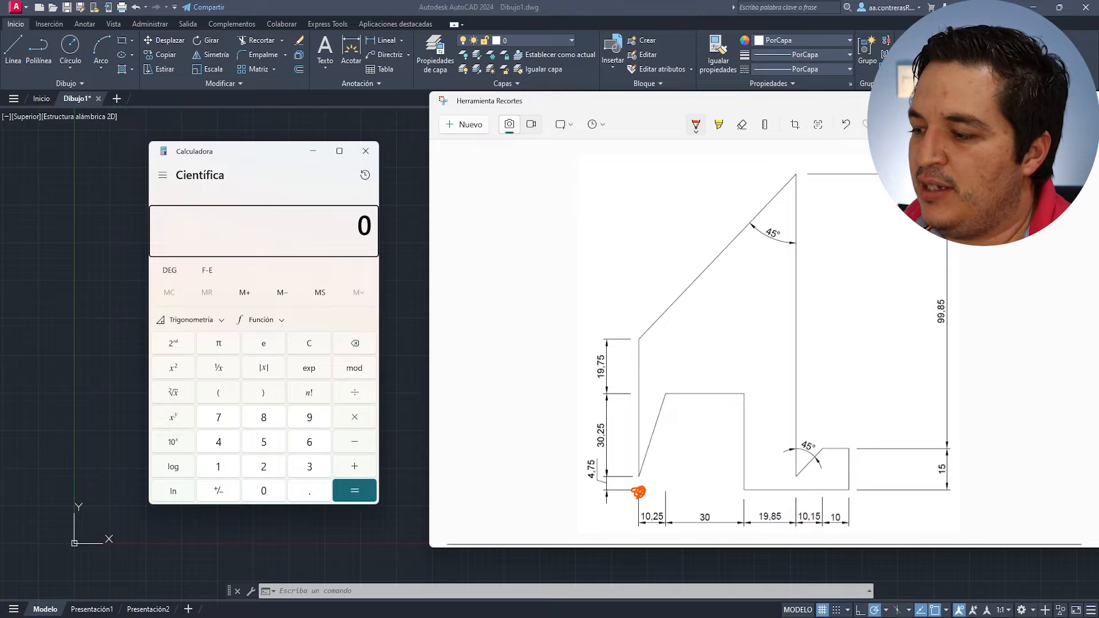
text(1)
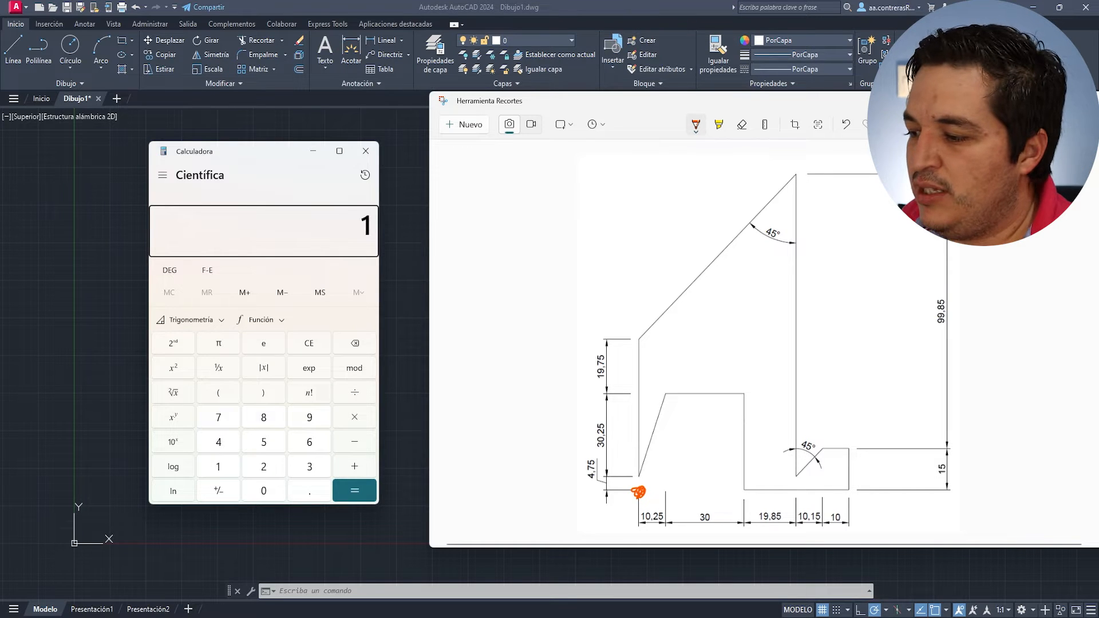
text(0.25 +)
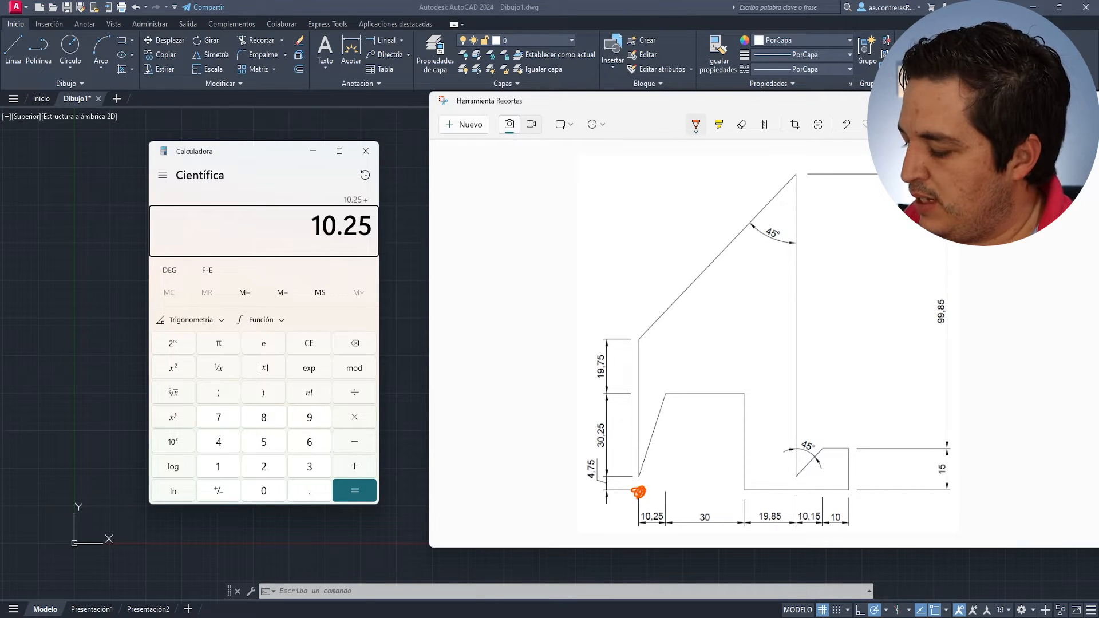
text( 30 + 19.8)
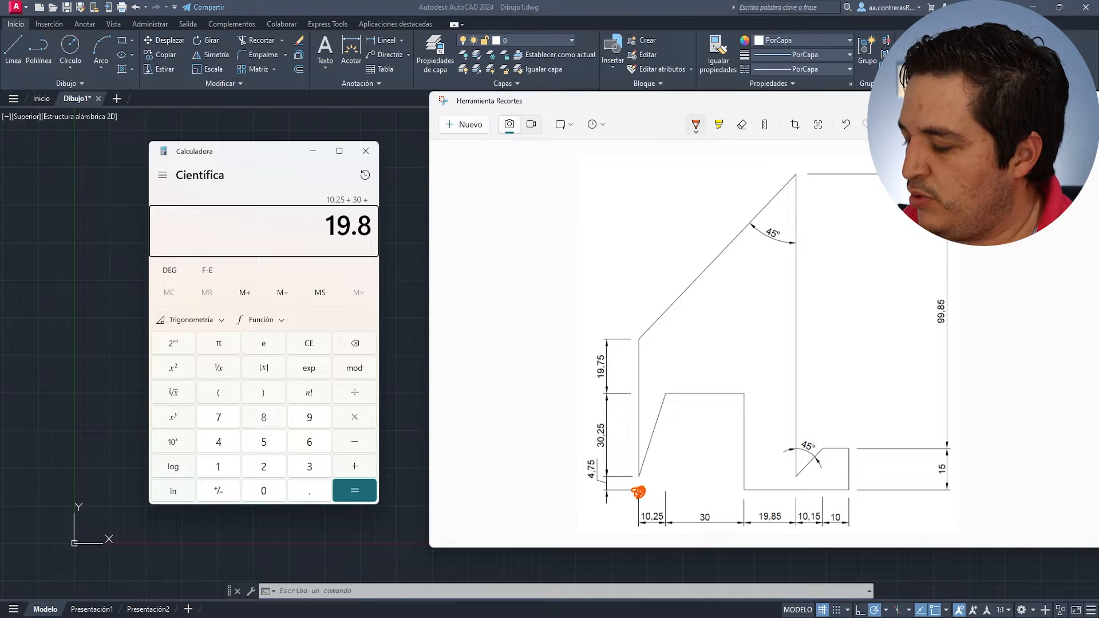
text(5 + 10.)
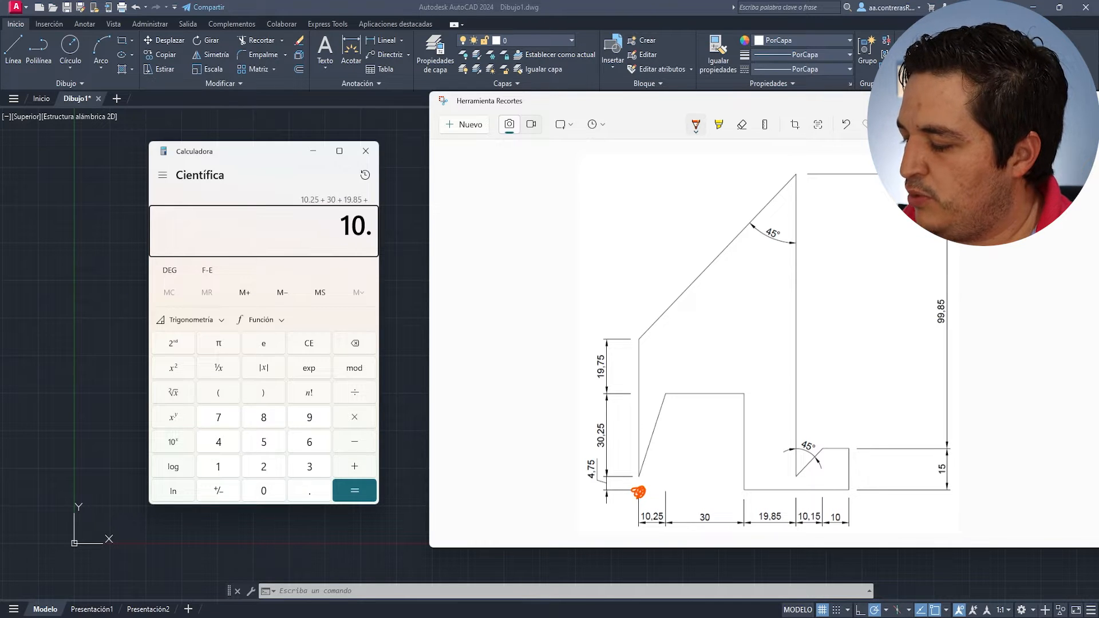
text(15 + 10)
key(Return)
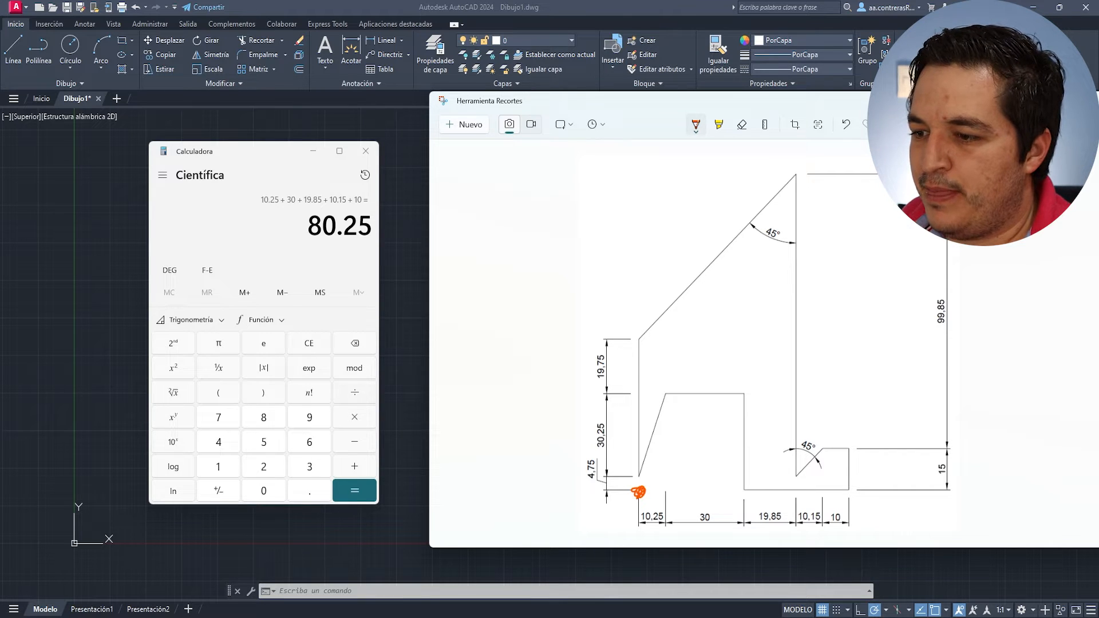
- Clear the Calculator, add the baseline segments 10 + 10.15 + 19.85, and minimize it
key(Escape)
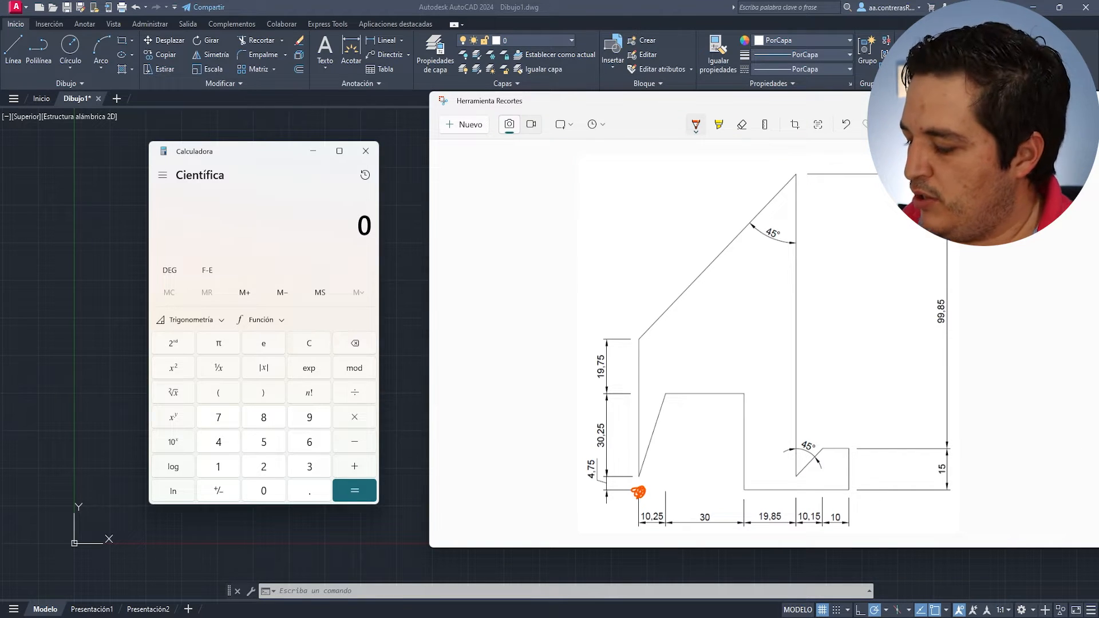
text(10 + 10.15 )
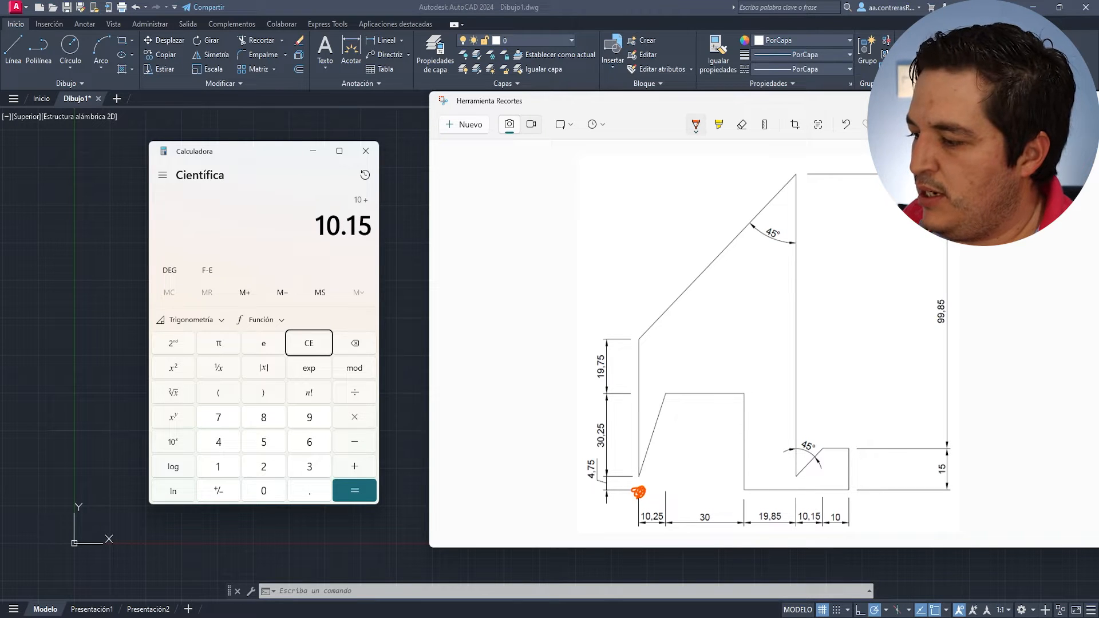
text(+ 19.85)
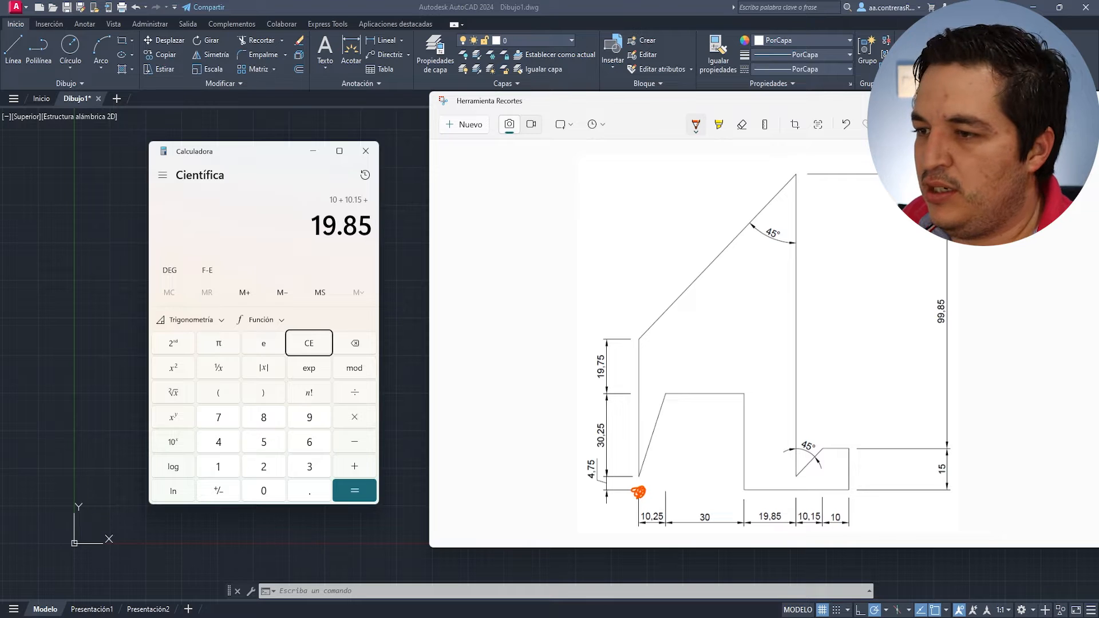
key(Return)
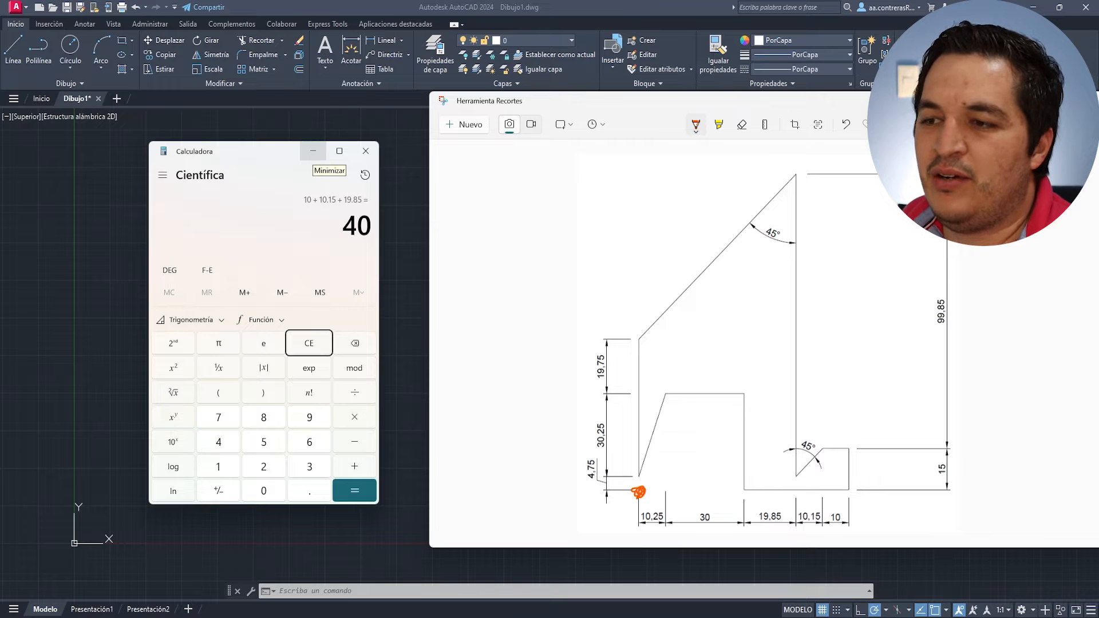
click(313, 151)
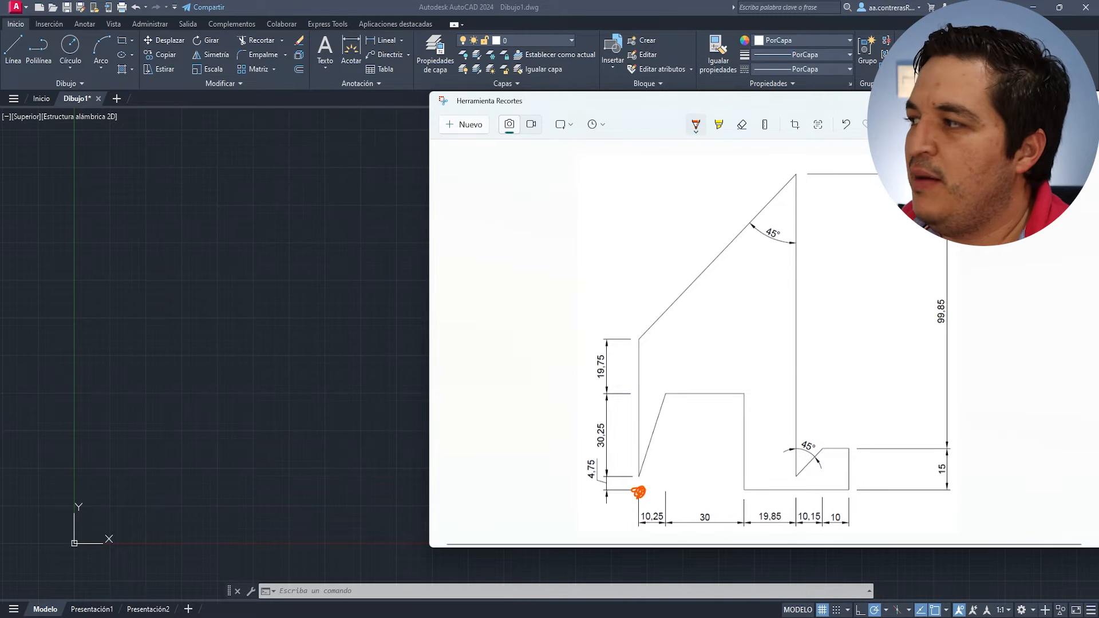
- Hide the reference drawing and draw a 40-unit line at 180° starting from coordinates 80.25,0
click(1032, 101)
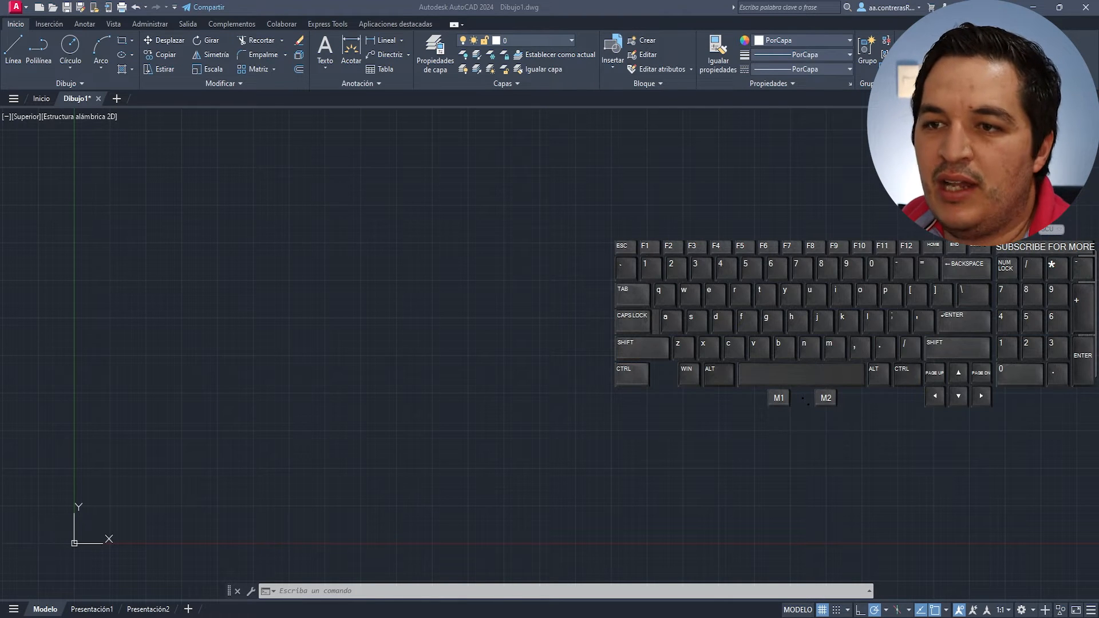
text(L)
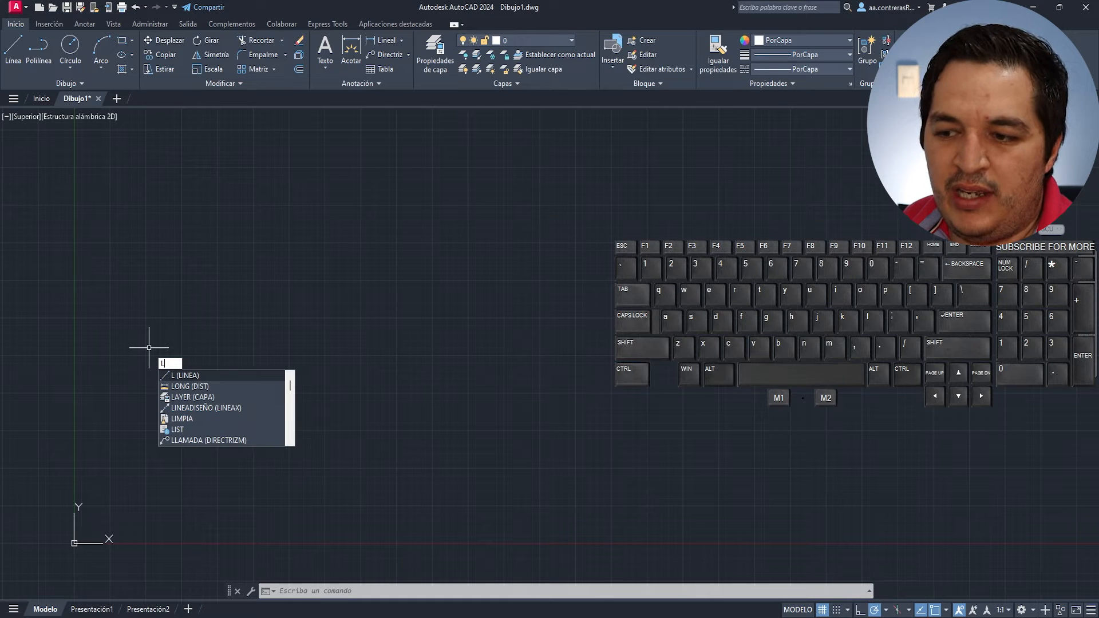
key(Return)
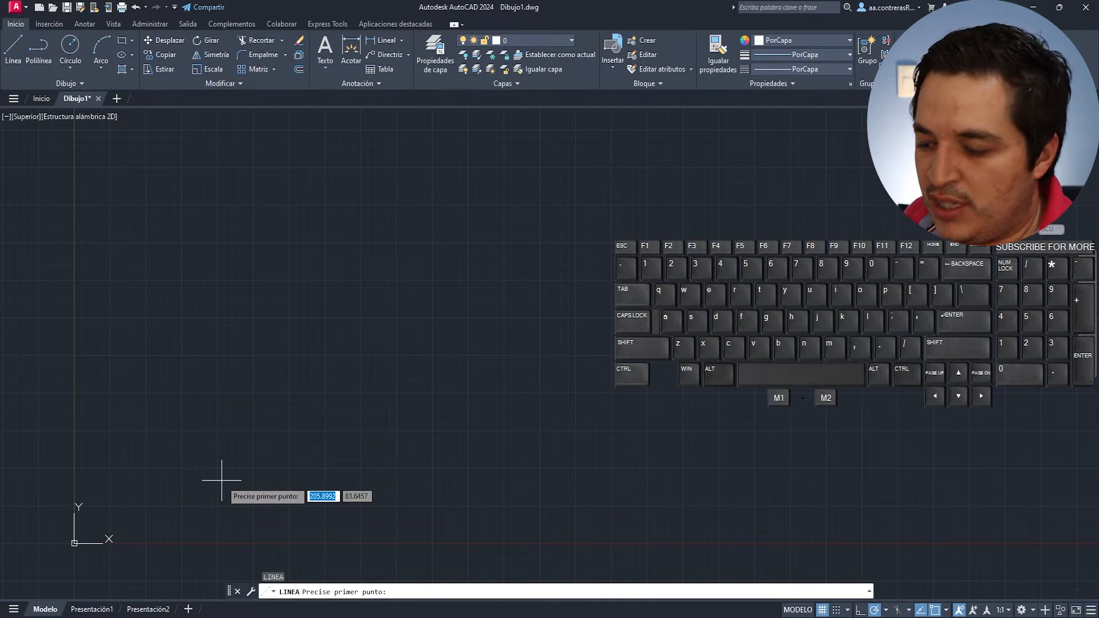
text(80.25)
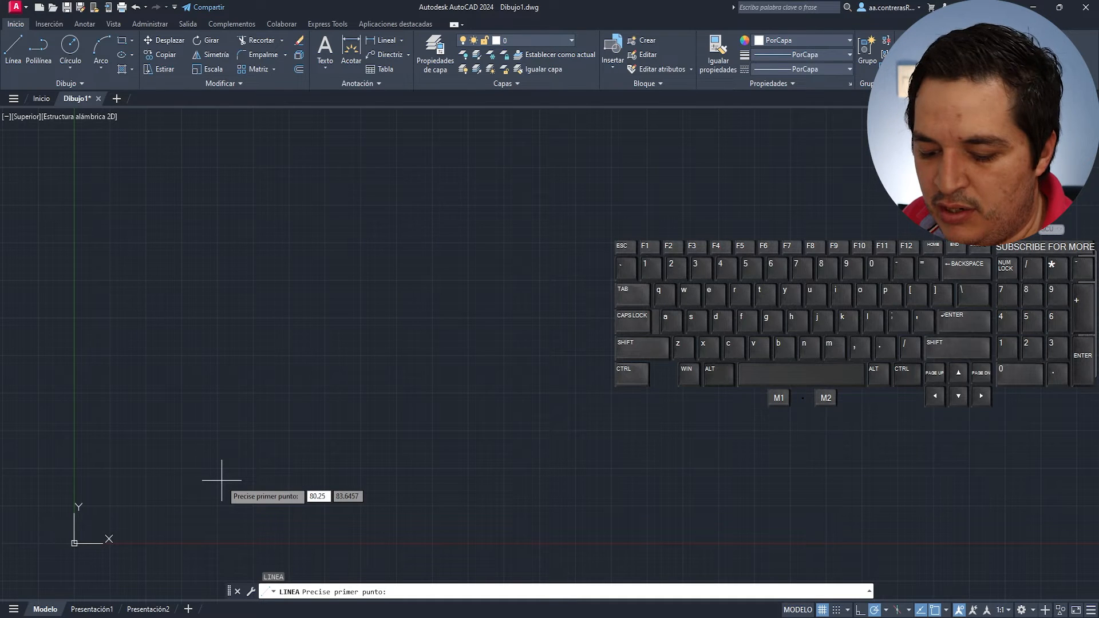
key(Tab)
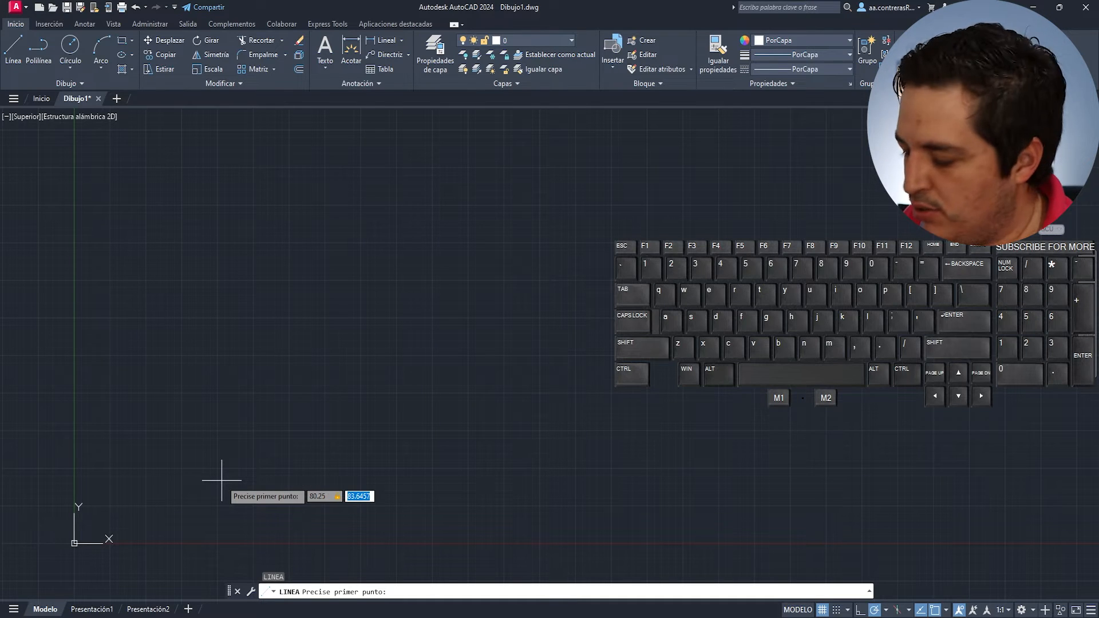
text(0)
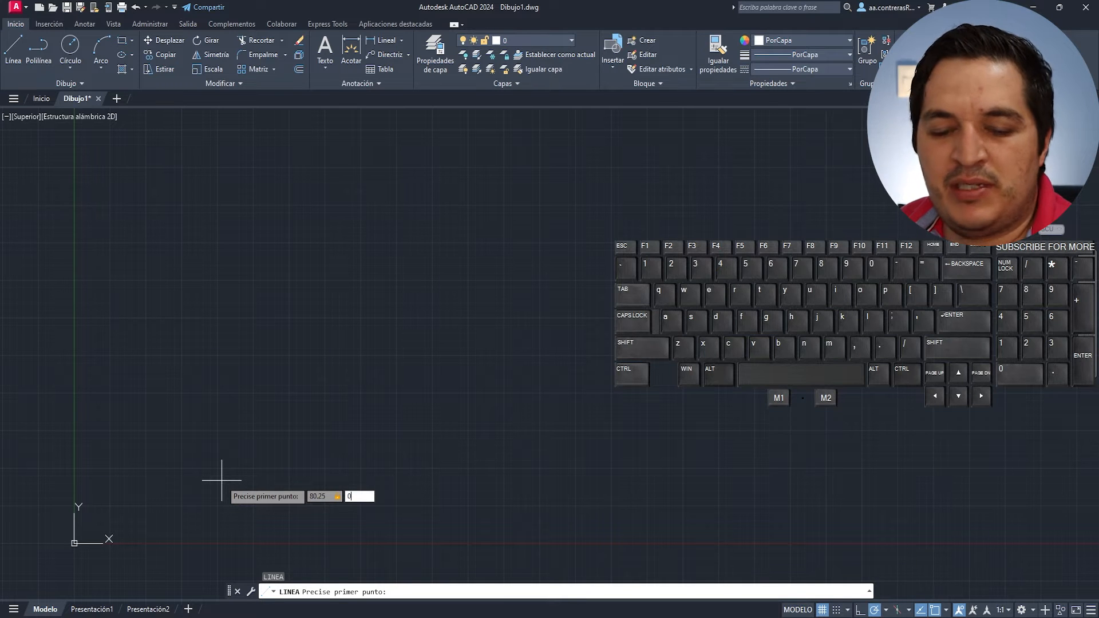
key(Return)
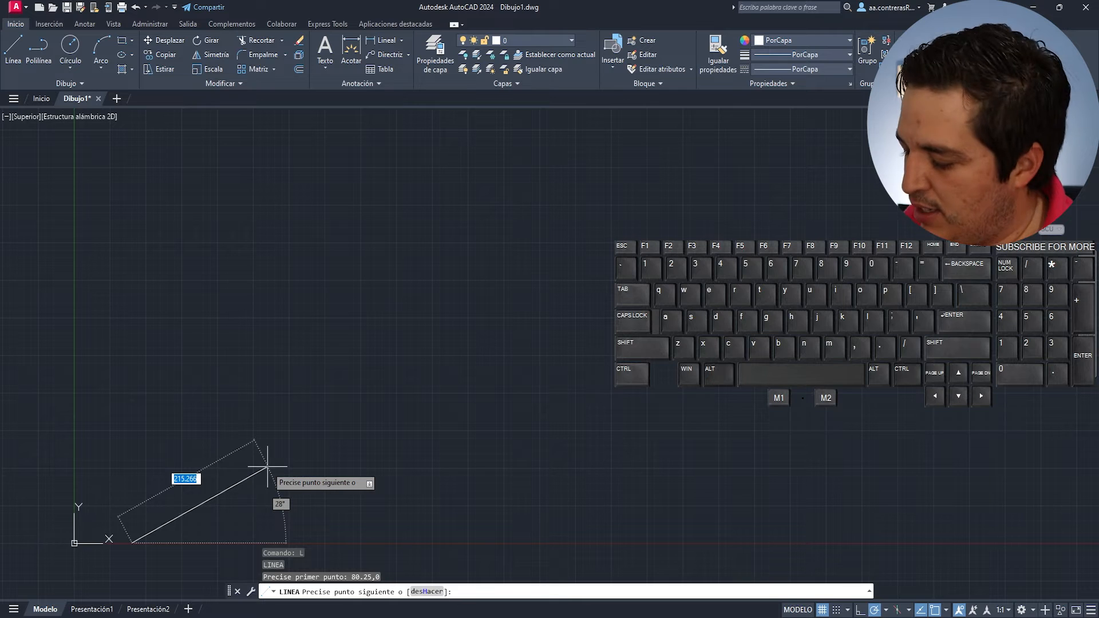
text(40)
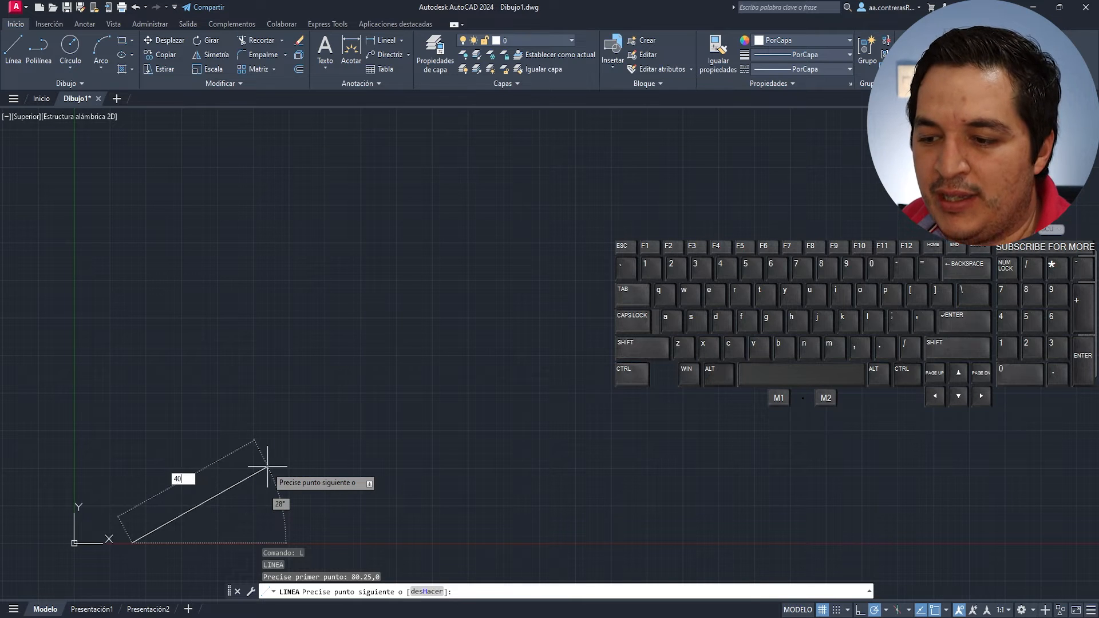
key(Tab)
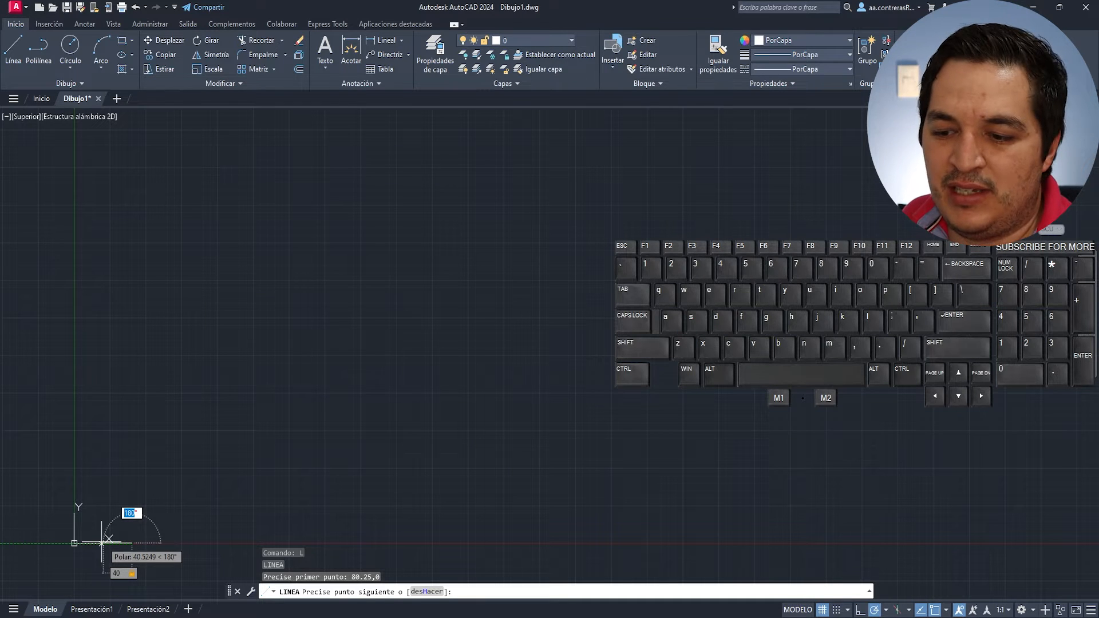
key(Return)
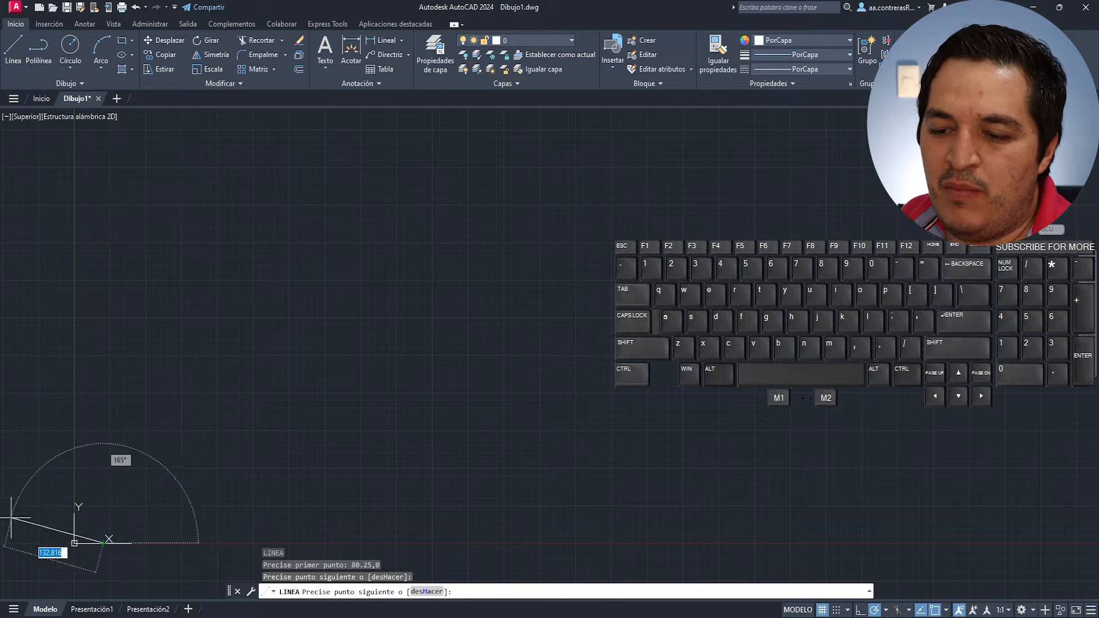
key(Escape)
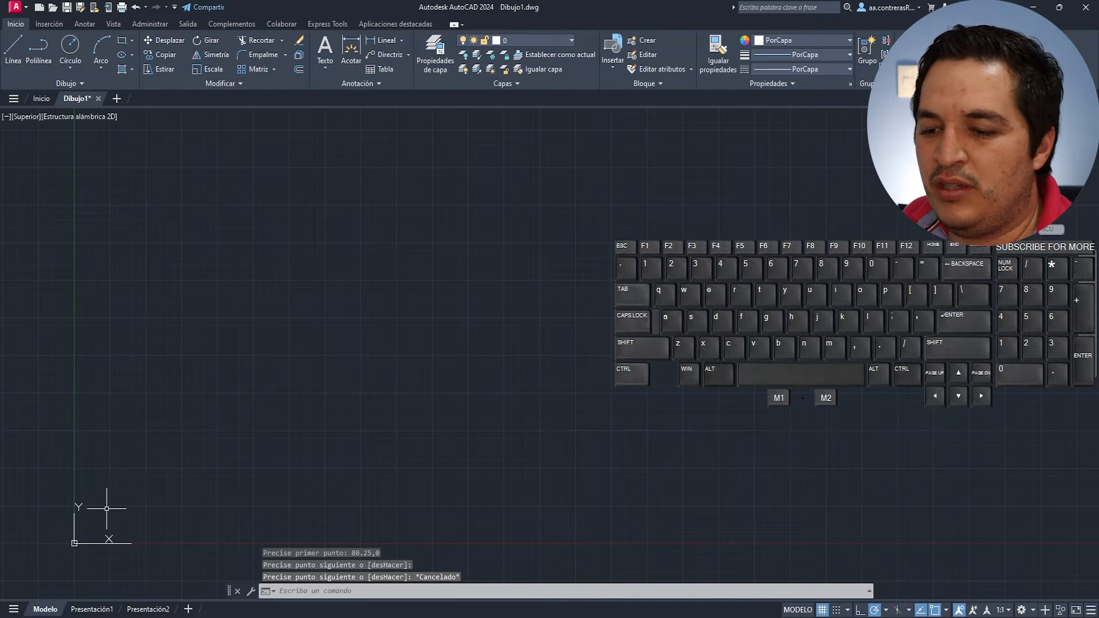
- Check the baseline segment against the reference drawing and delete it
scroll(103, 518, up, 3)
scroll(99, 522, down, 3)
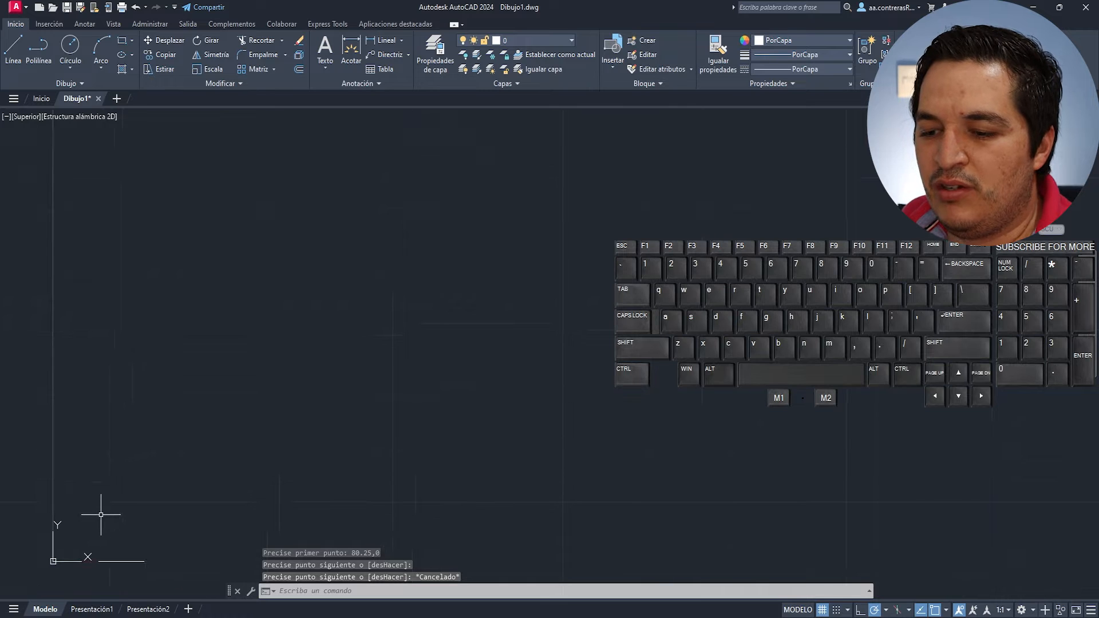
middle_drag(110, 507, 195, 408)
scroll(195, 409, up, 3)
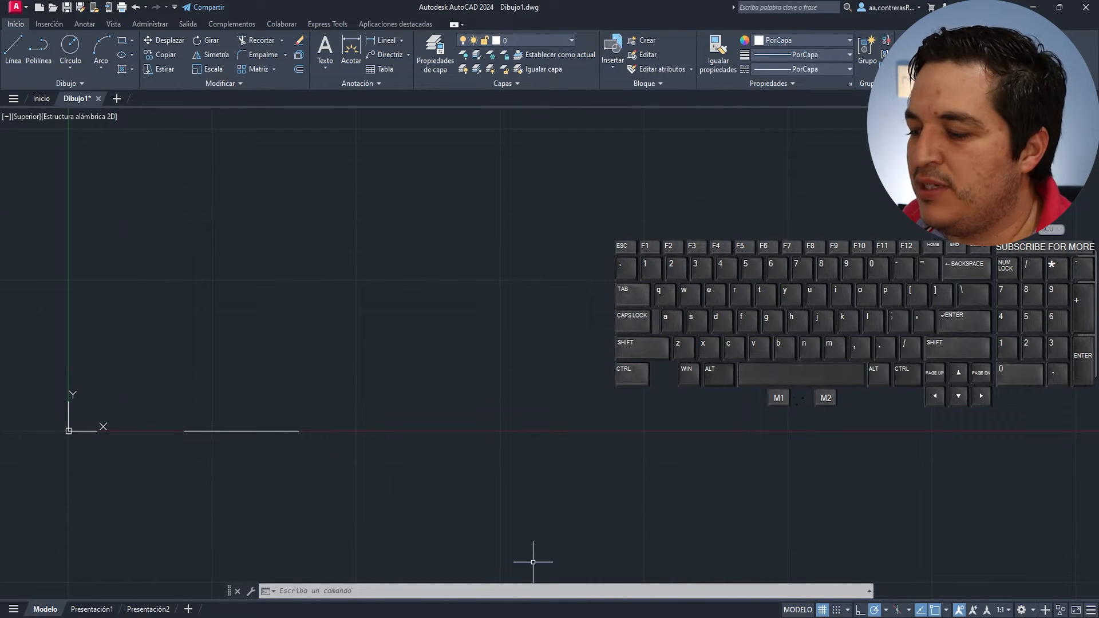
click(538, 616)
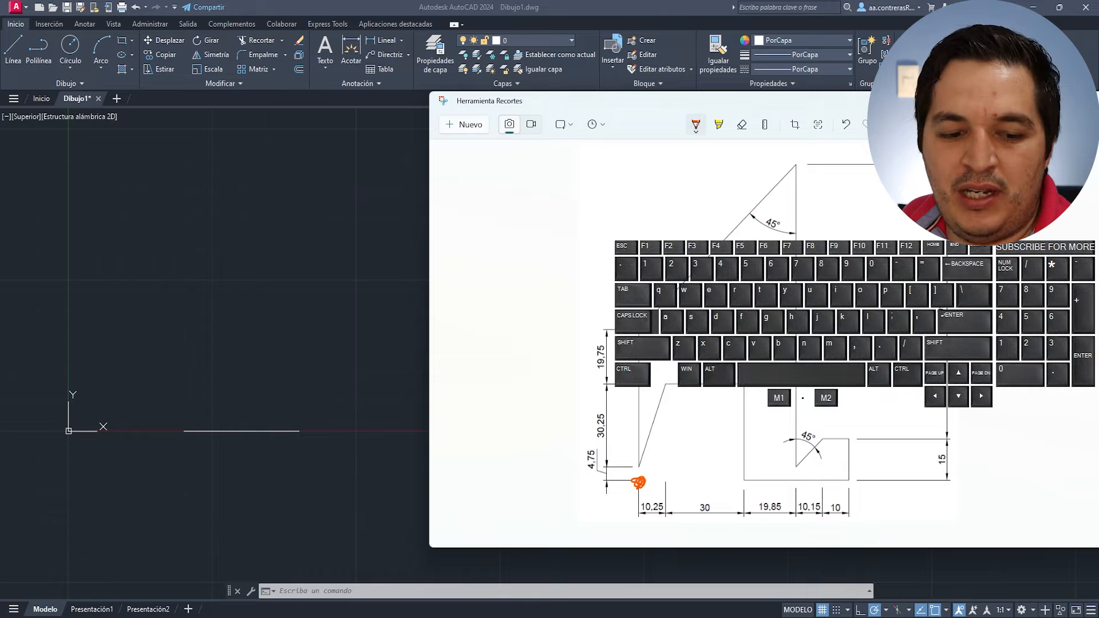
click(355, 311)
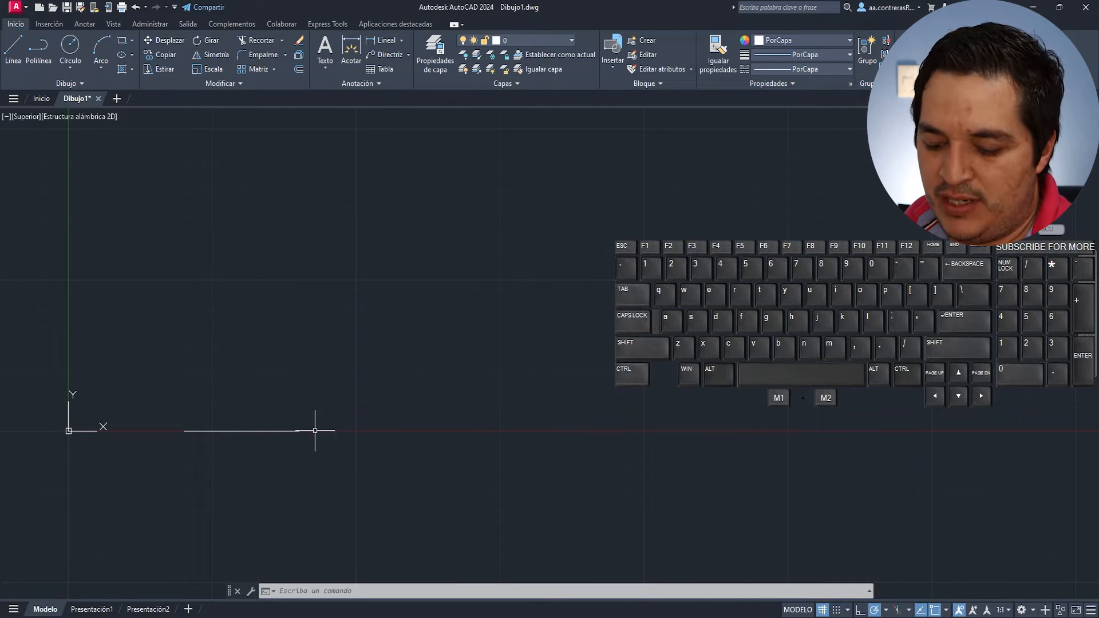
click(472, 370)
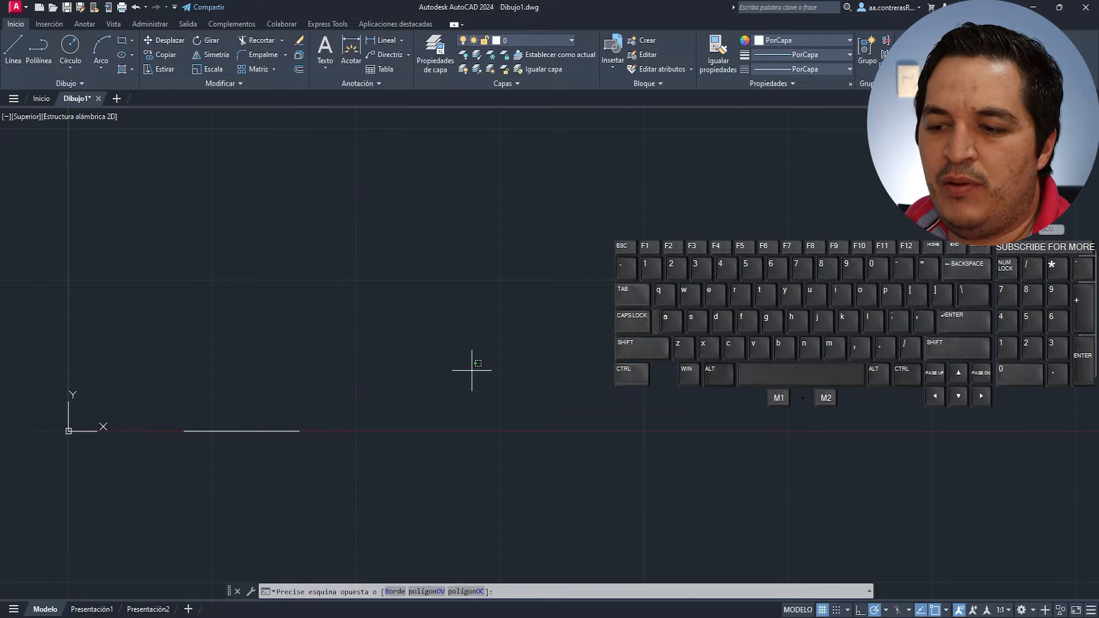
key(ctrl+z)
click(399, 389)
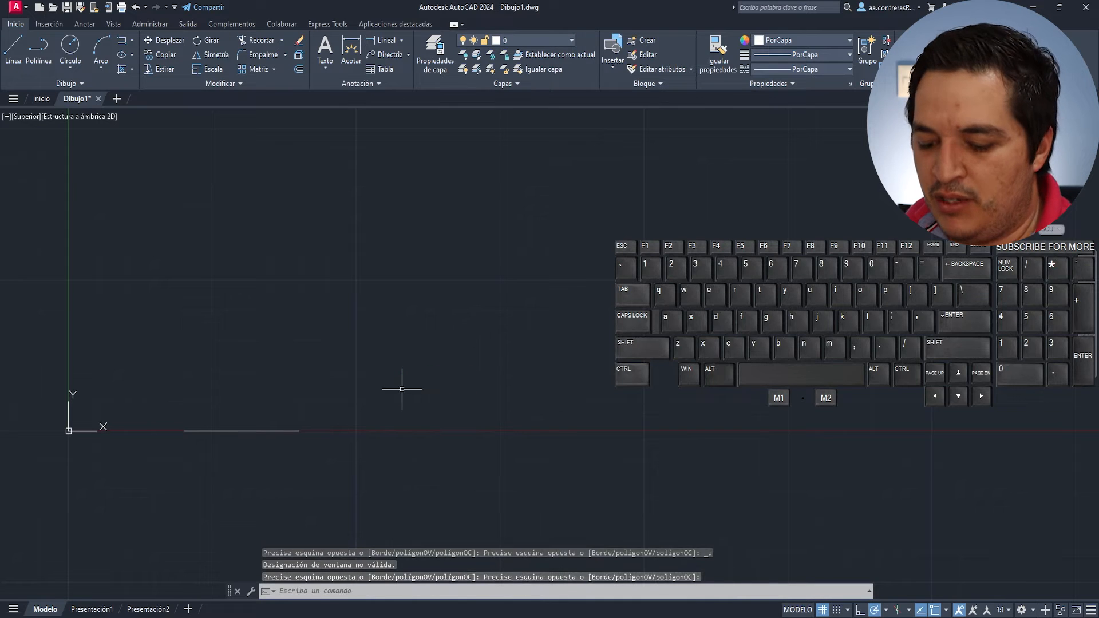
key(Escape)
click(262, 431)
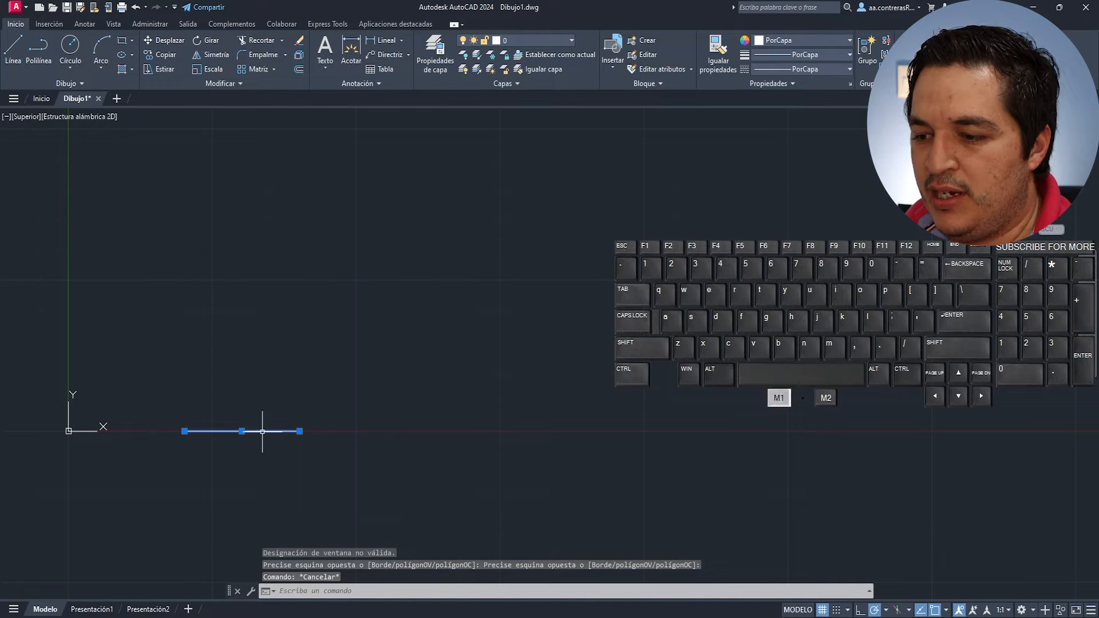
key(Delete)
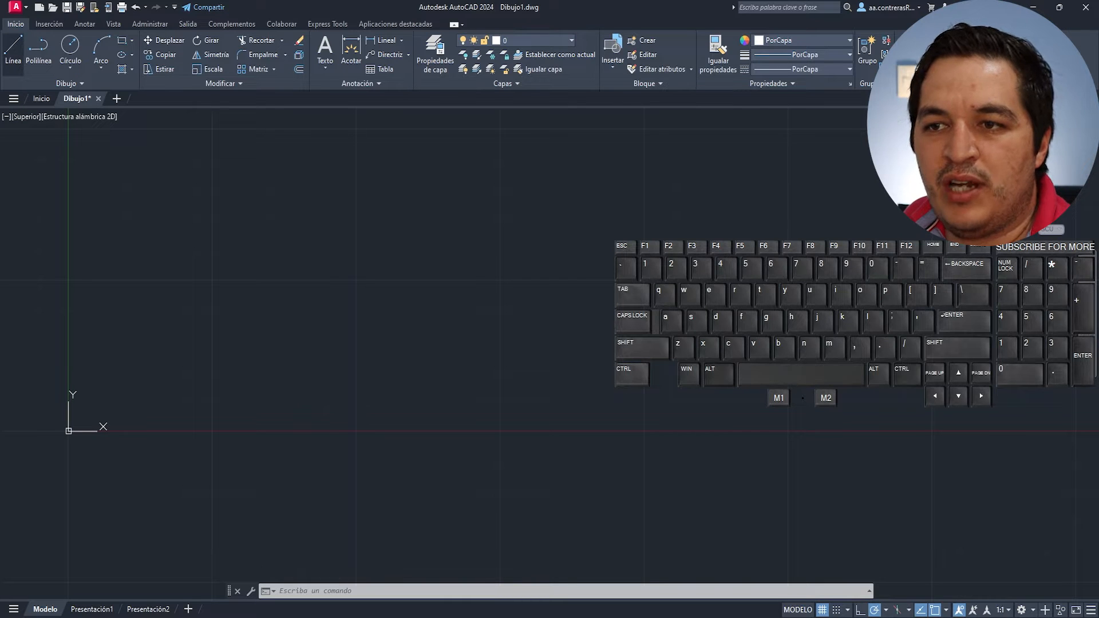
- Draw the profile's baseline segment with the Line command from 80.25,0, with length 40 at 180°
click(12, 46)
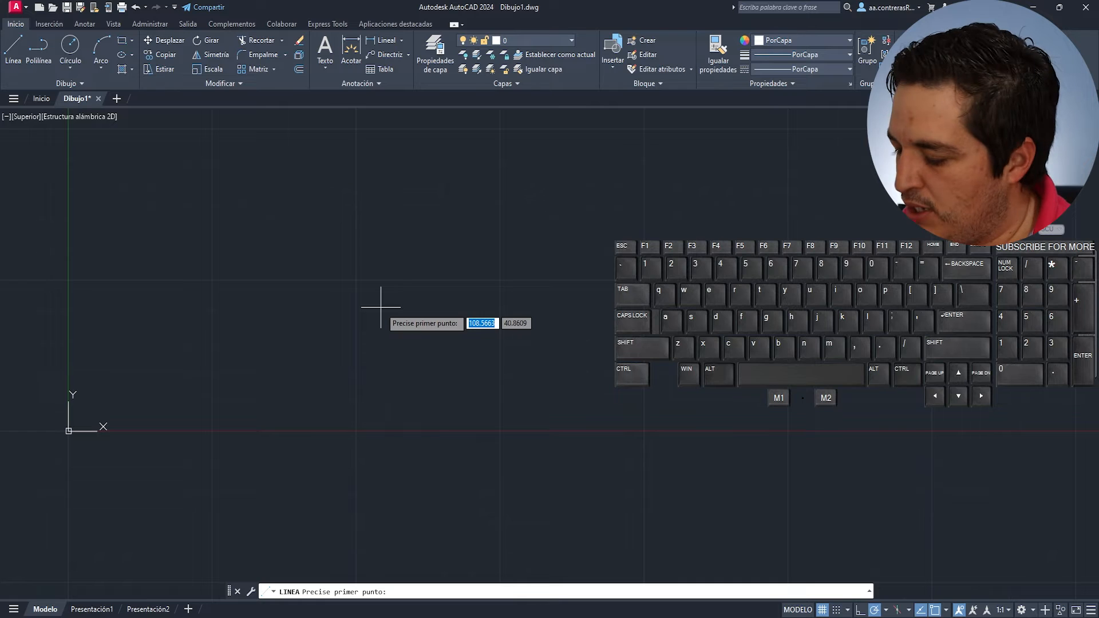
text(80.2)
key(Tab)
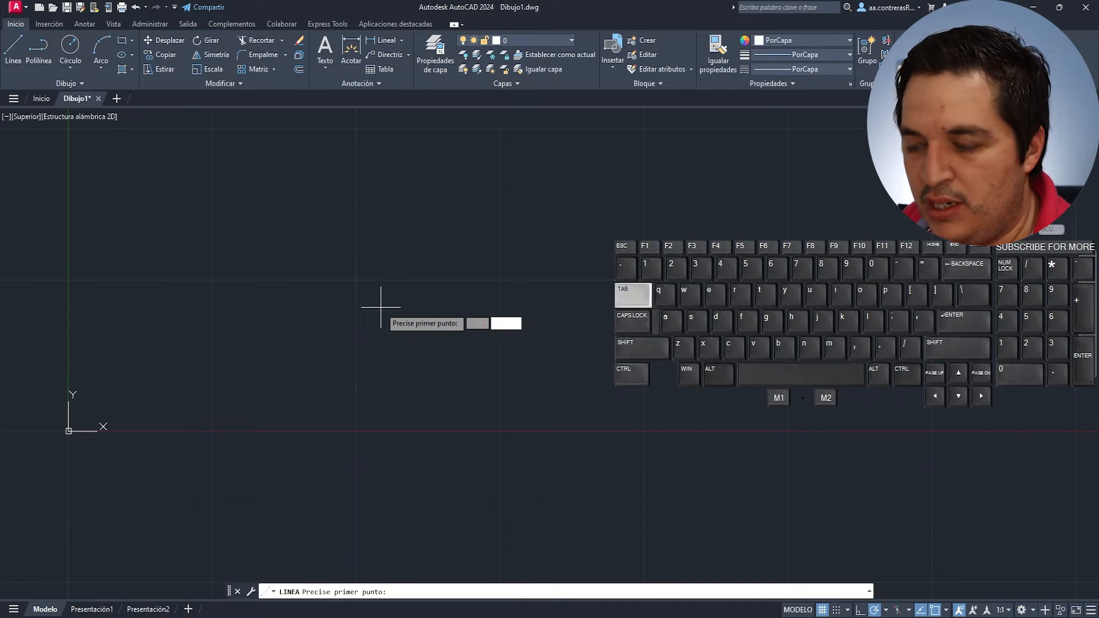
text(0)
key(Return)
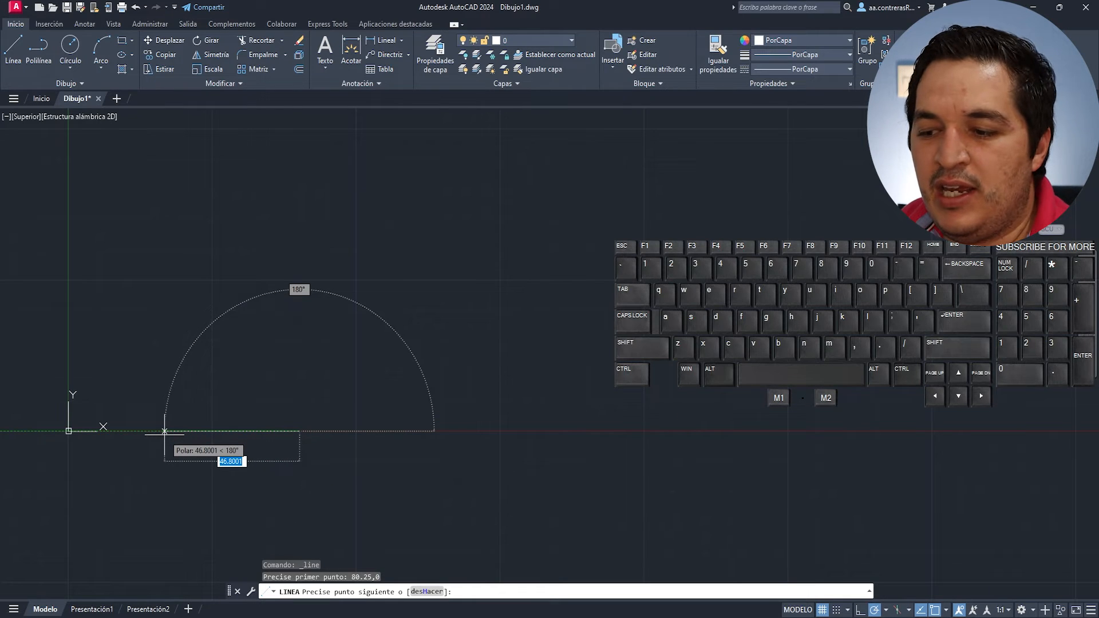
text(40)
key(Tab)
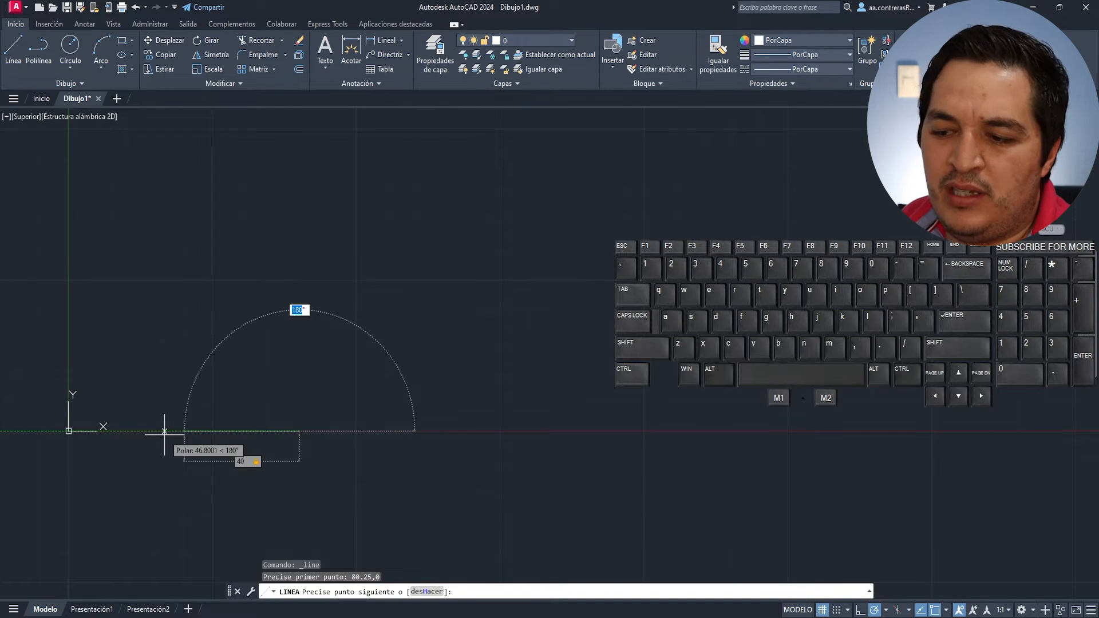
key(Return)
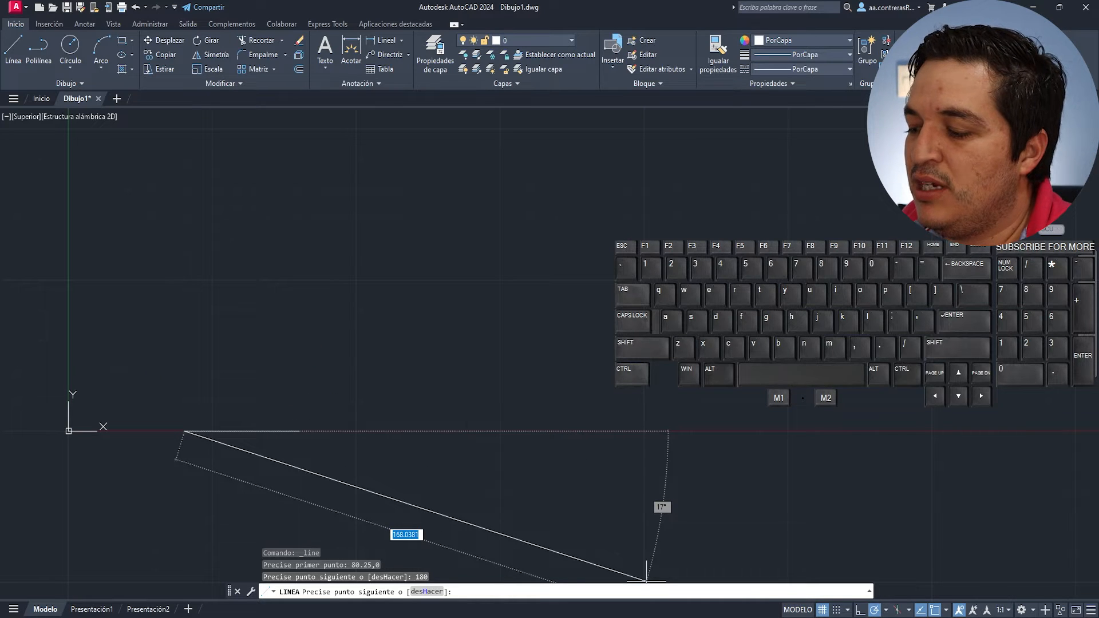
- Check the reference drawing, continue the profile 35 units vertically upward and 30 units horizontally at 180°, and end the line
click(664, 564)
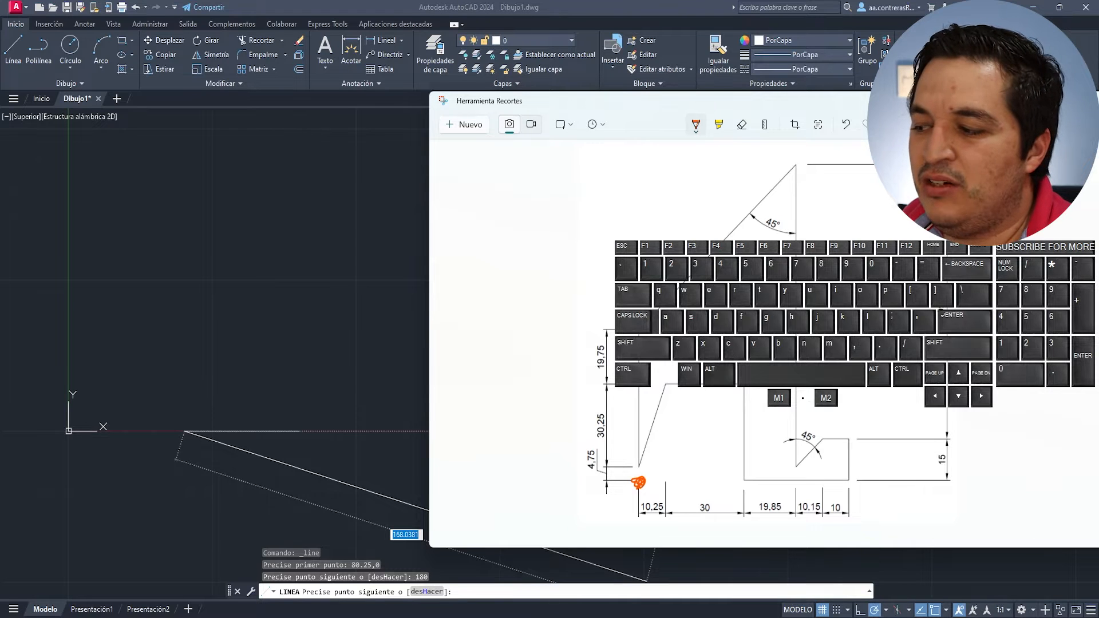
click(277, 393)
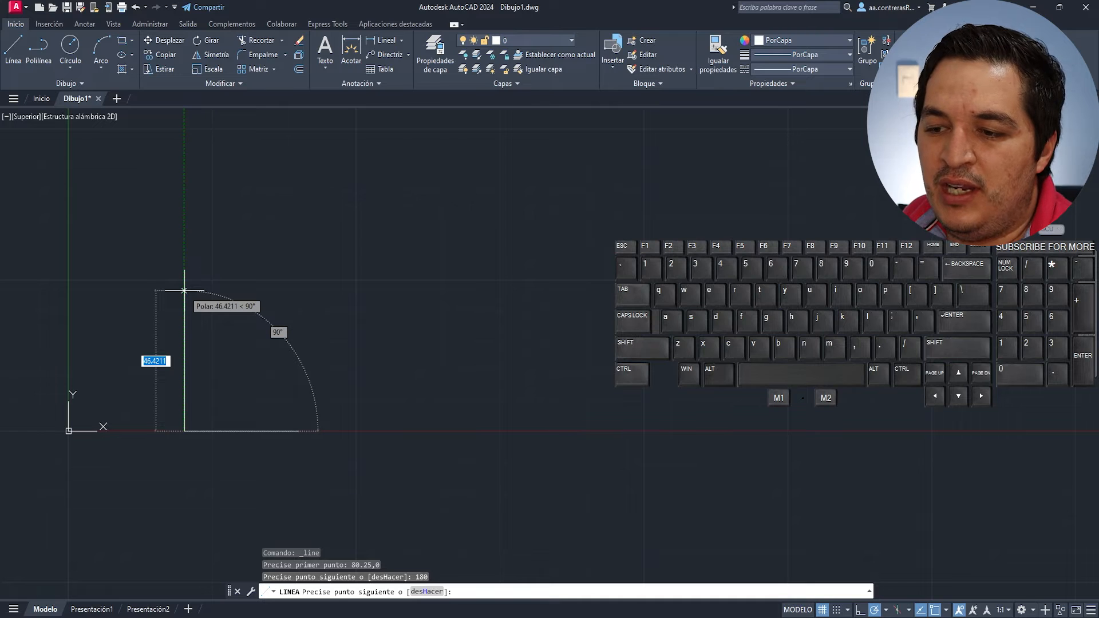
text(356)
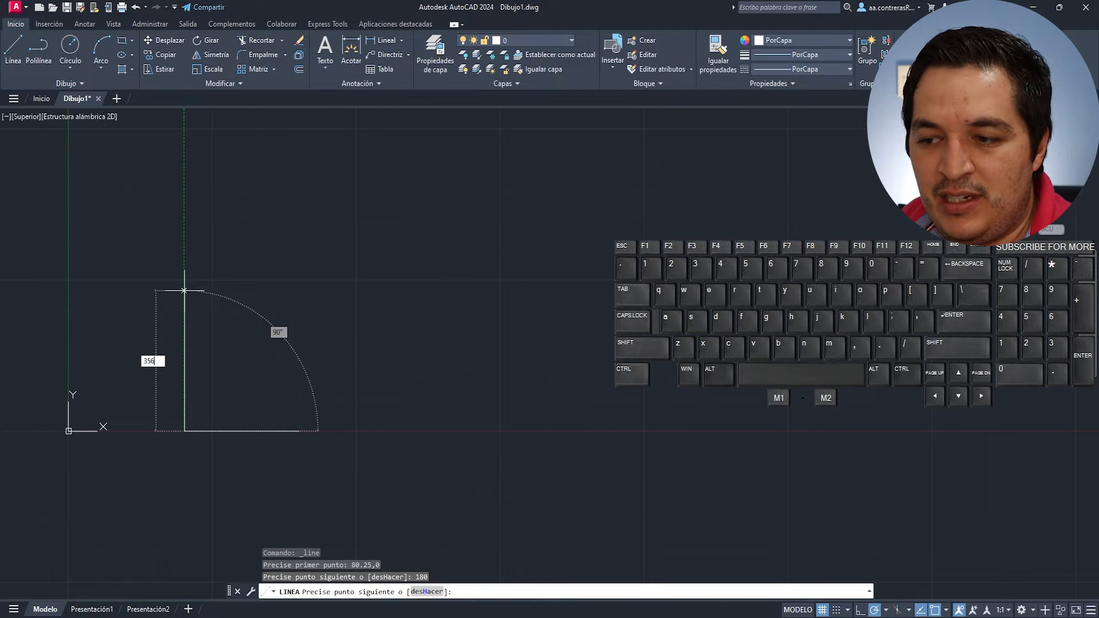
key(BackSpace)
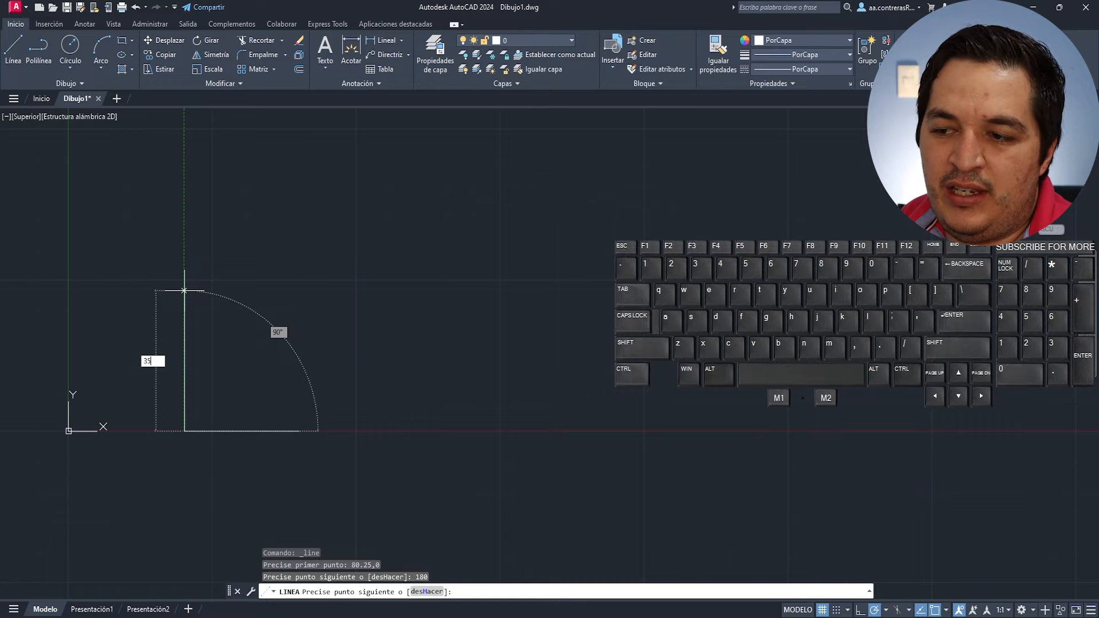
key(Return)
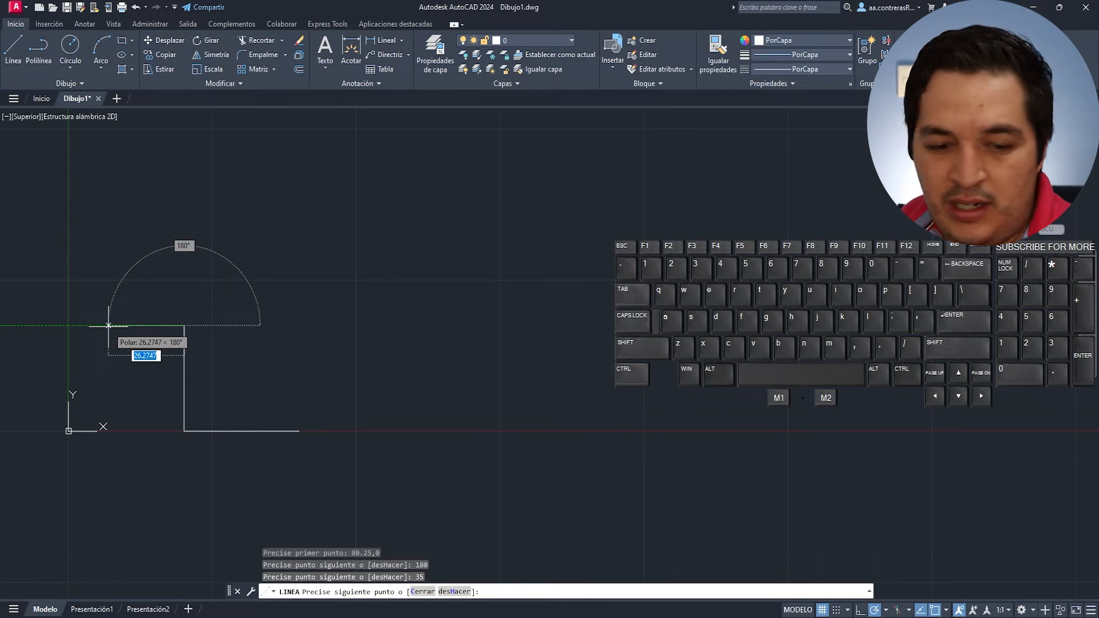
text(30)
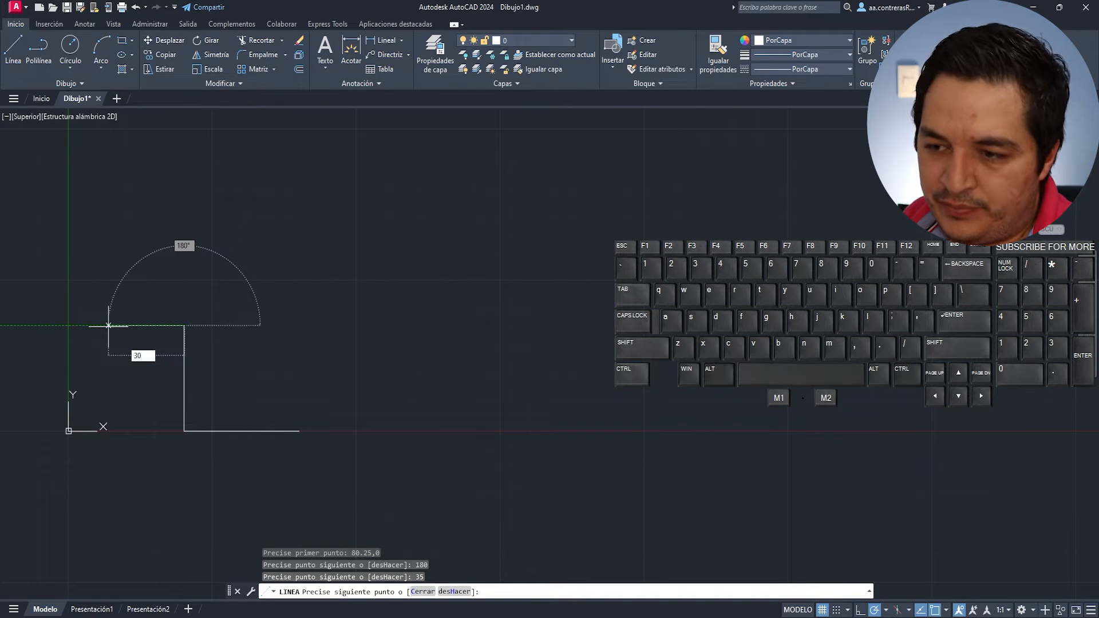
key(Return)
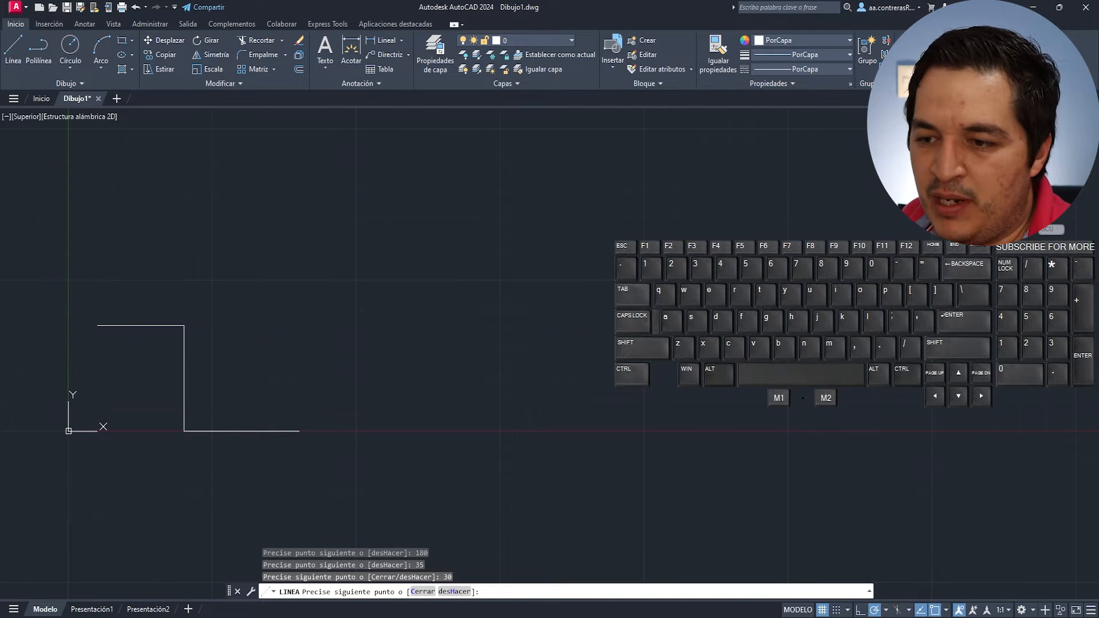
key(Escape)
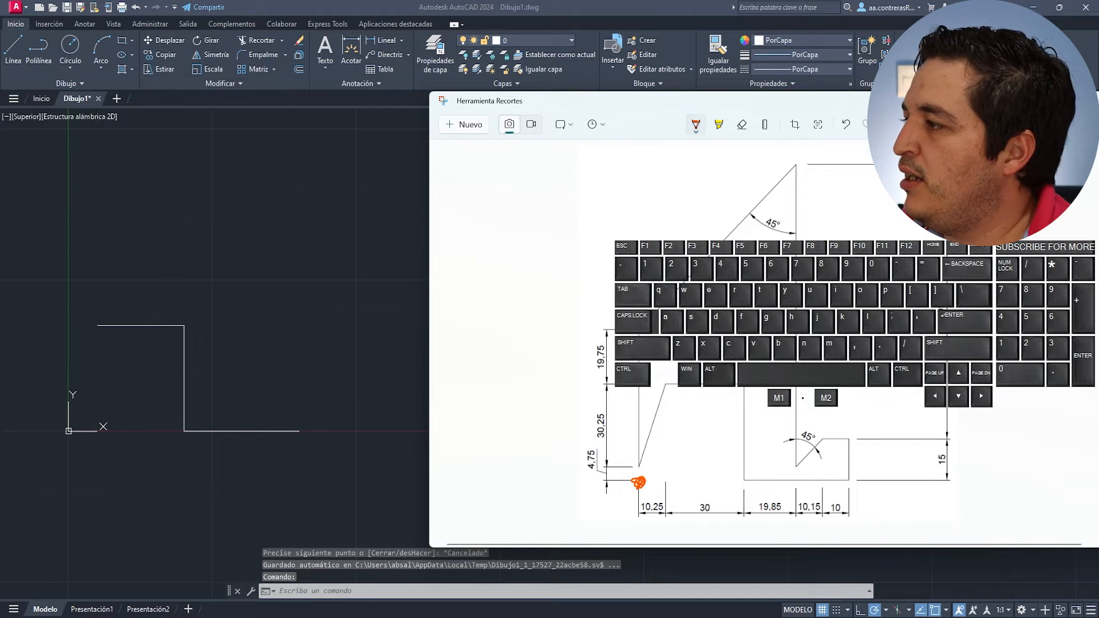
- Paste the copied reference image beside the profile, with its insertion point on the X axis at about X = 105.6
click(405, 307)
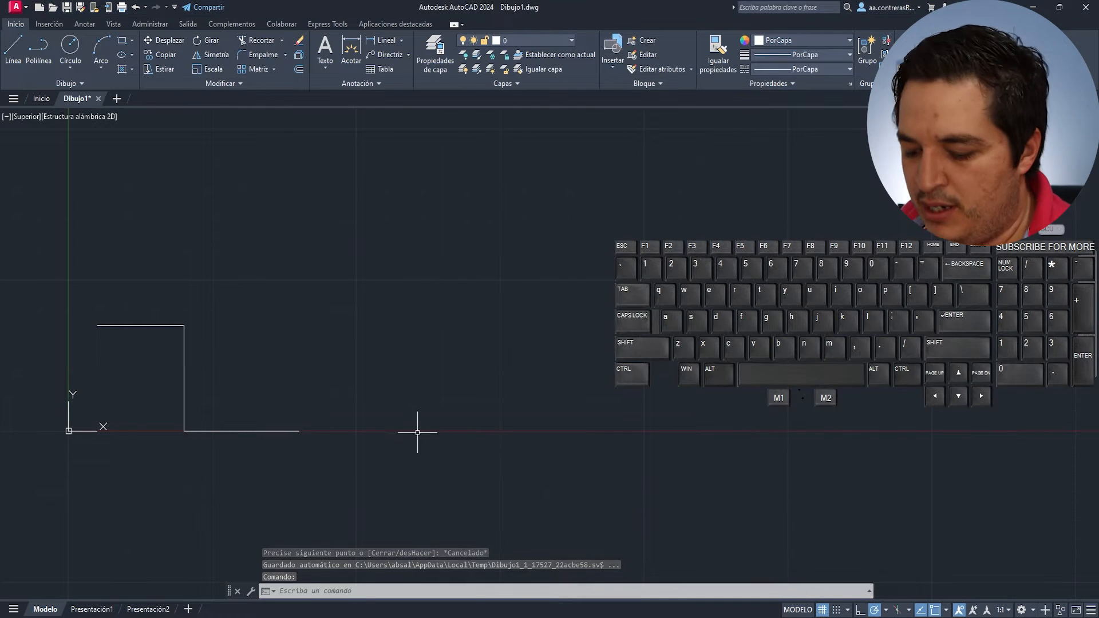
key(ctrl+v)
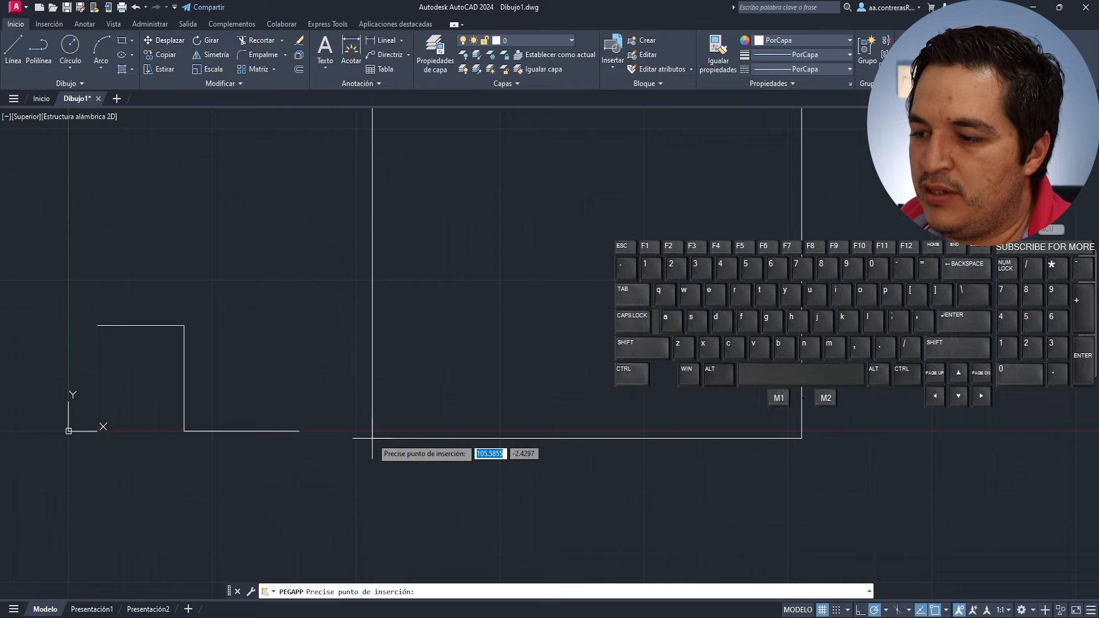
click(372, 431)
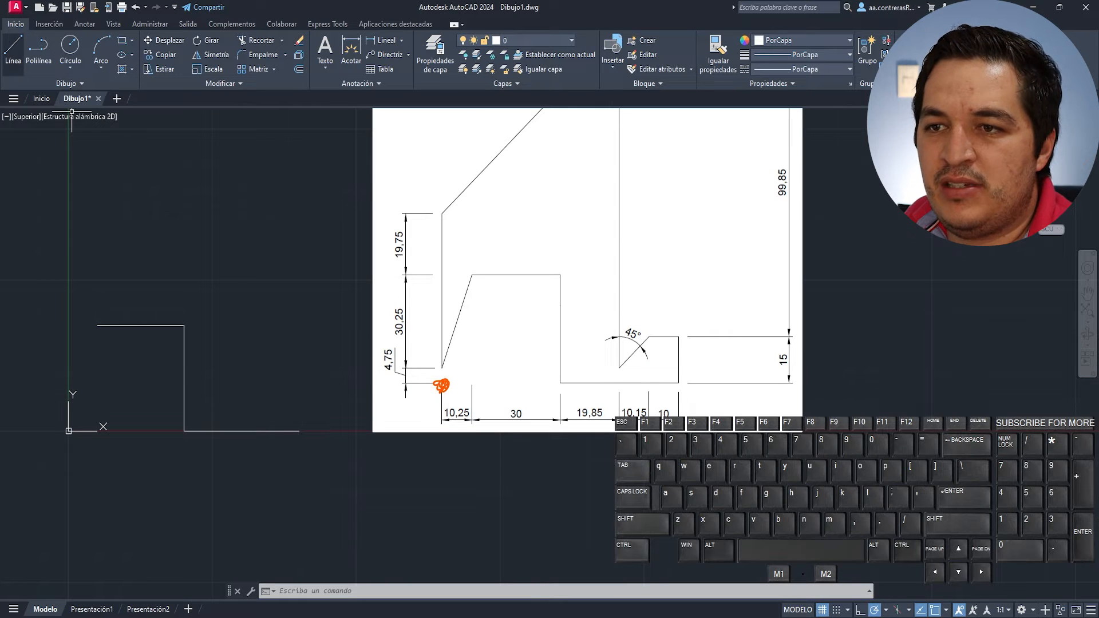
click(12, 49)
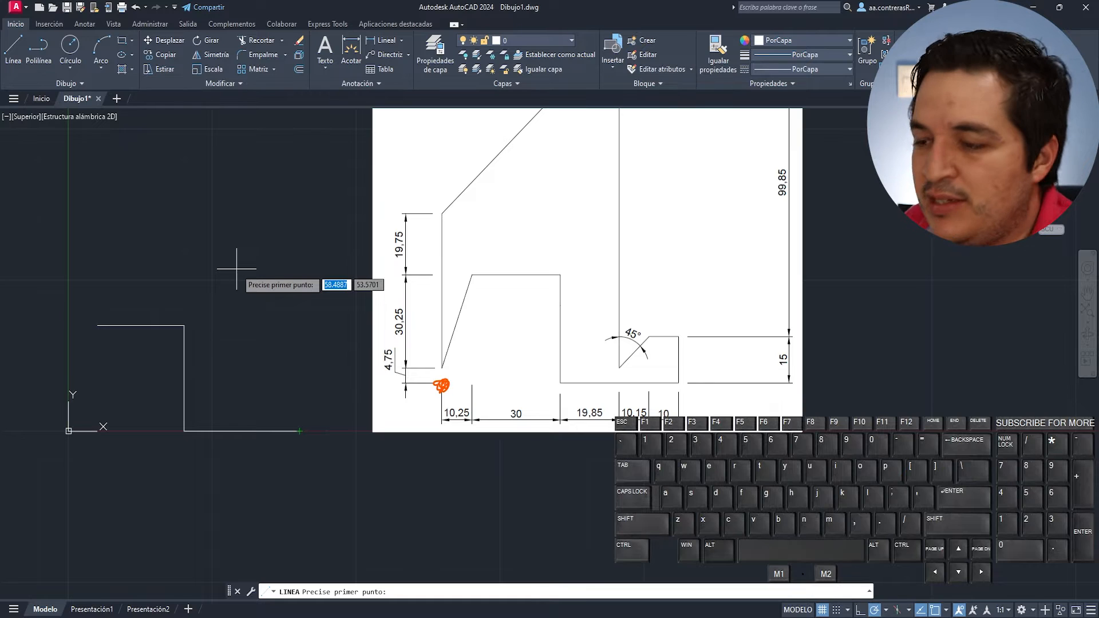
text(80.)
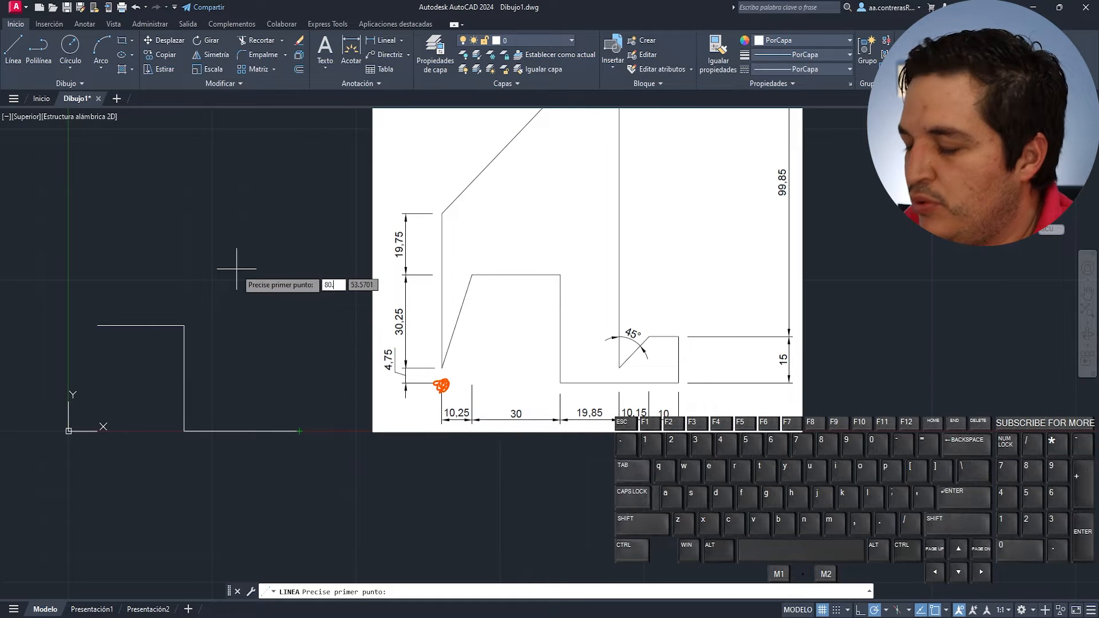
text(25)
key(Tab)
text(0)
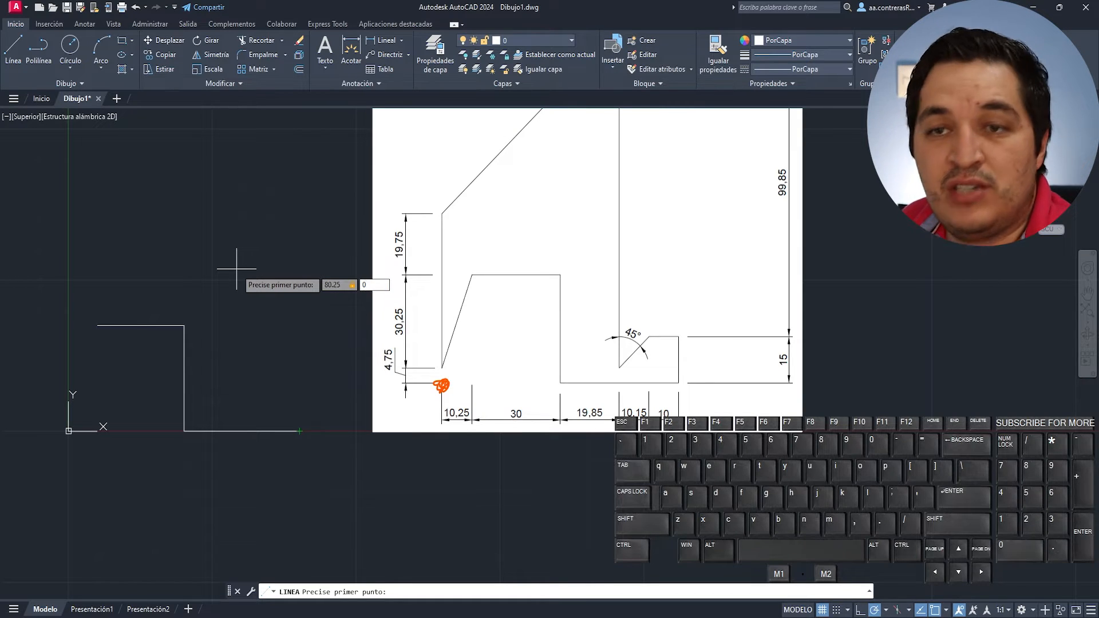
key(Return)
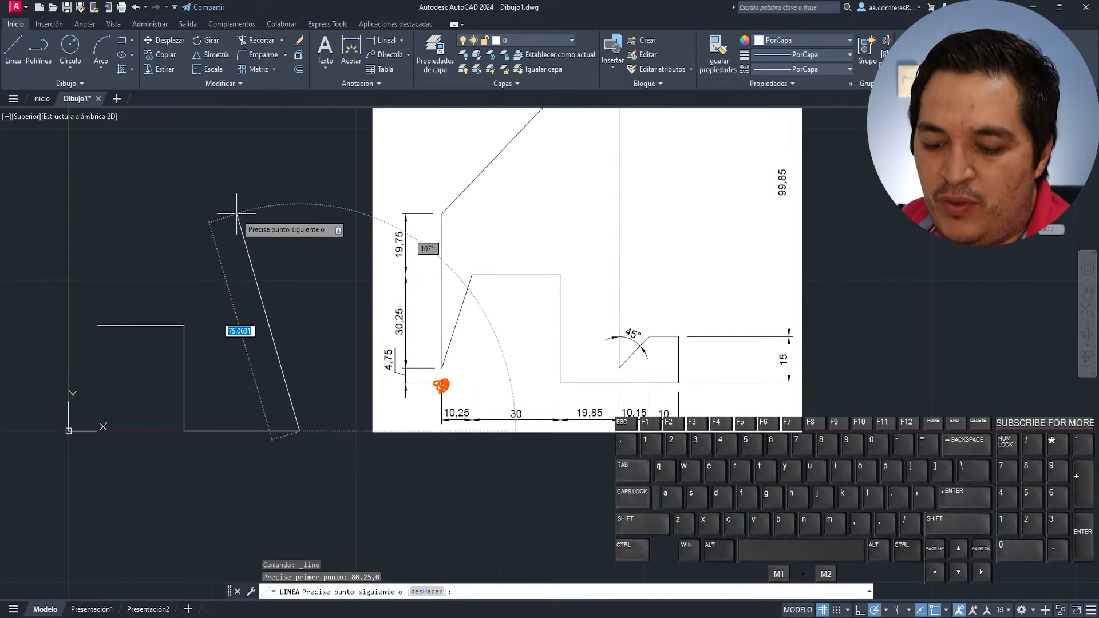
key(Escape)
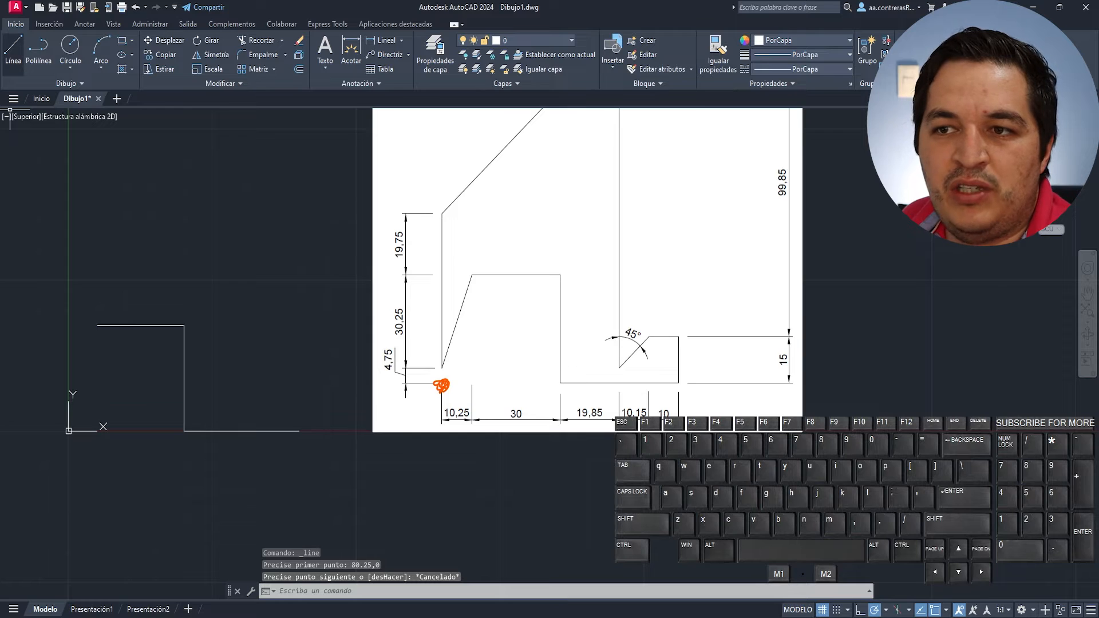
- Draw a line from the baseline's right endpoint, 15 units up at 90° and 10 units horizontally at 180°
click(13, 47)
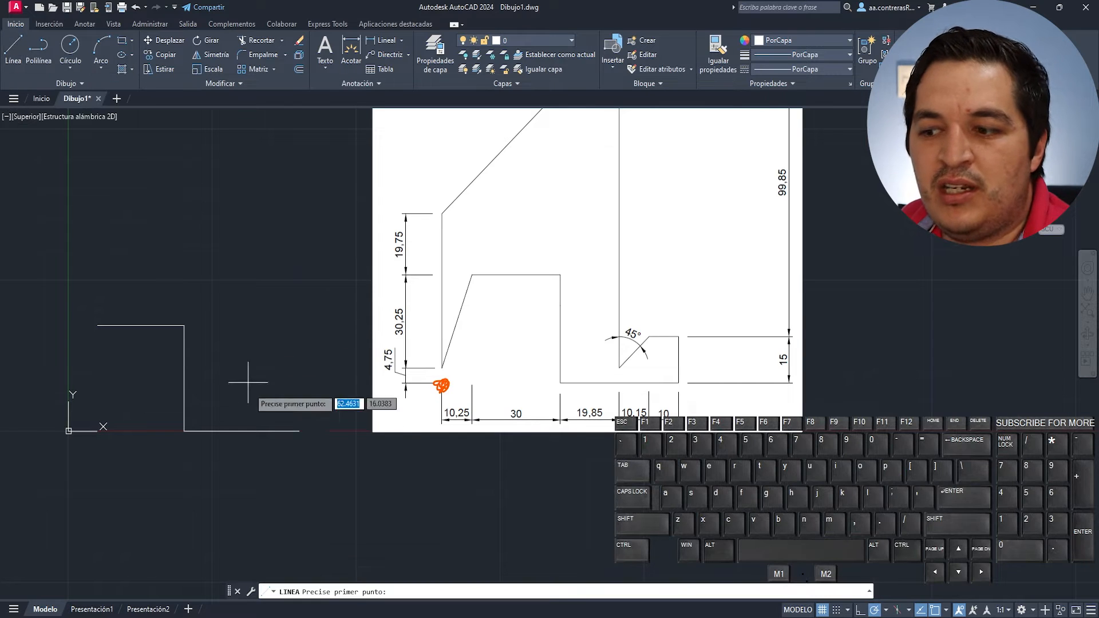
click(298, 431)
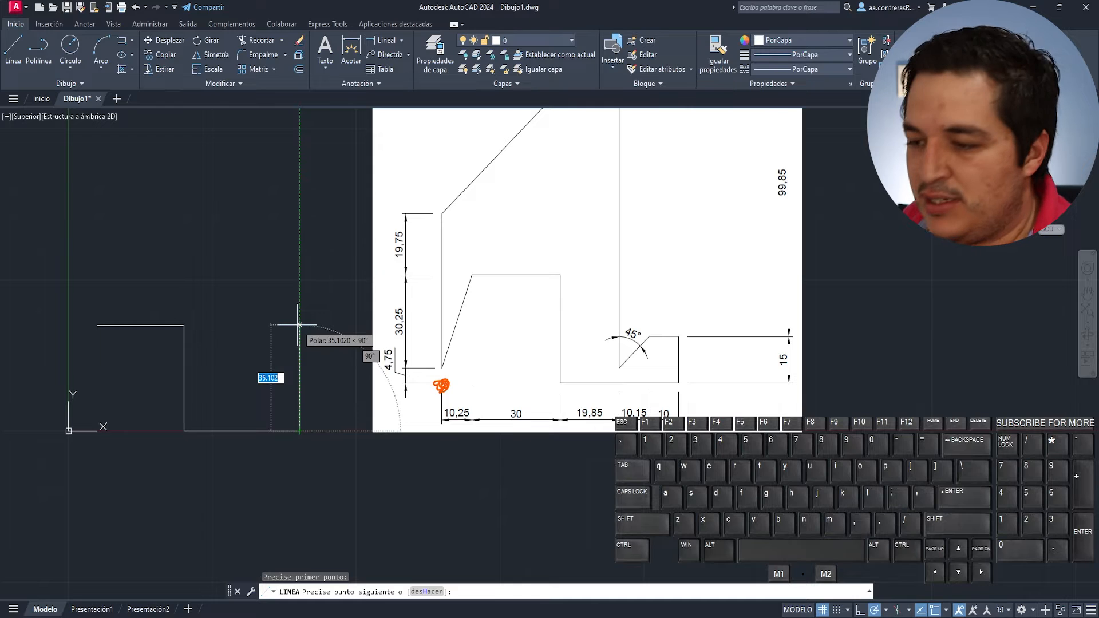
text(15)
key(Tab)
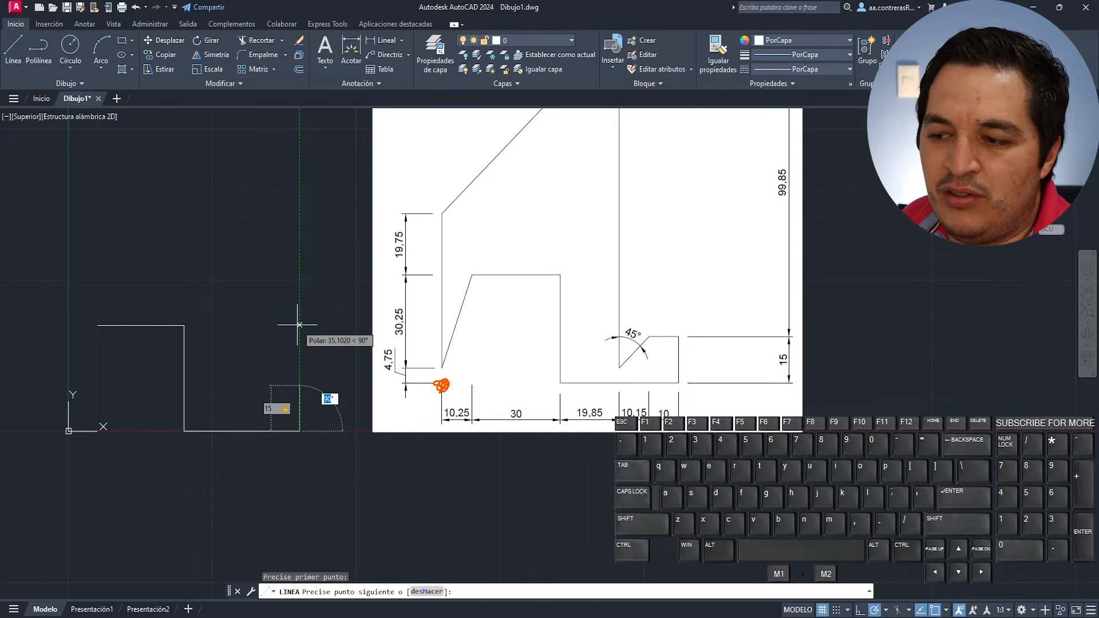
text(90)
key(Return)
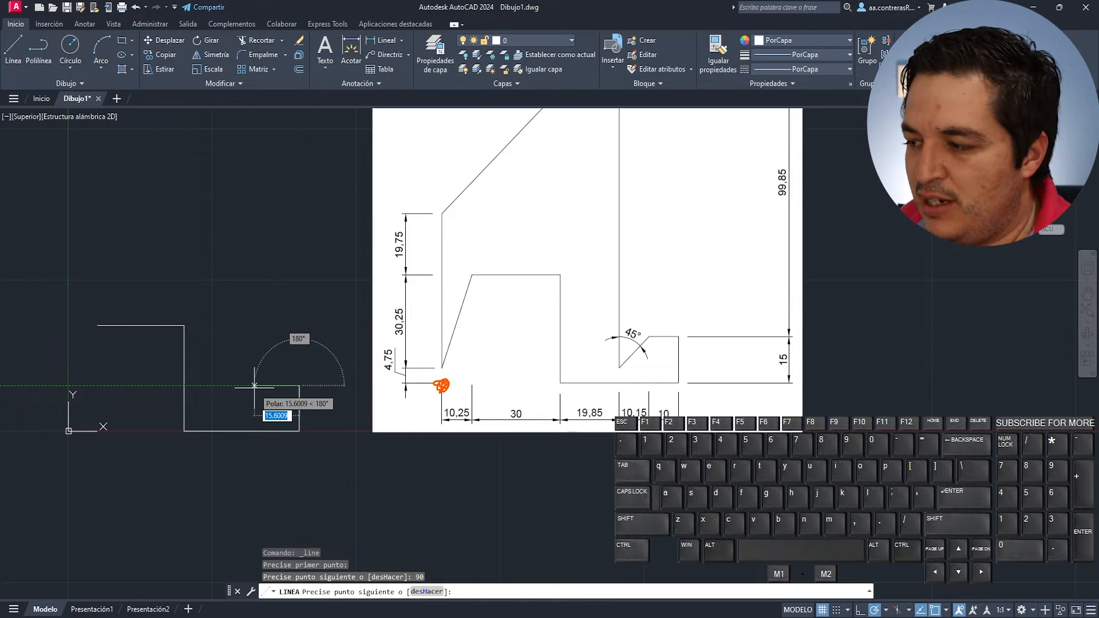
text(10)
key(Return)
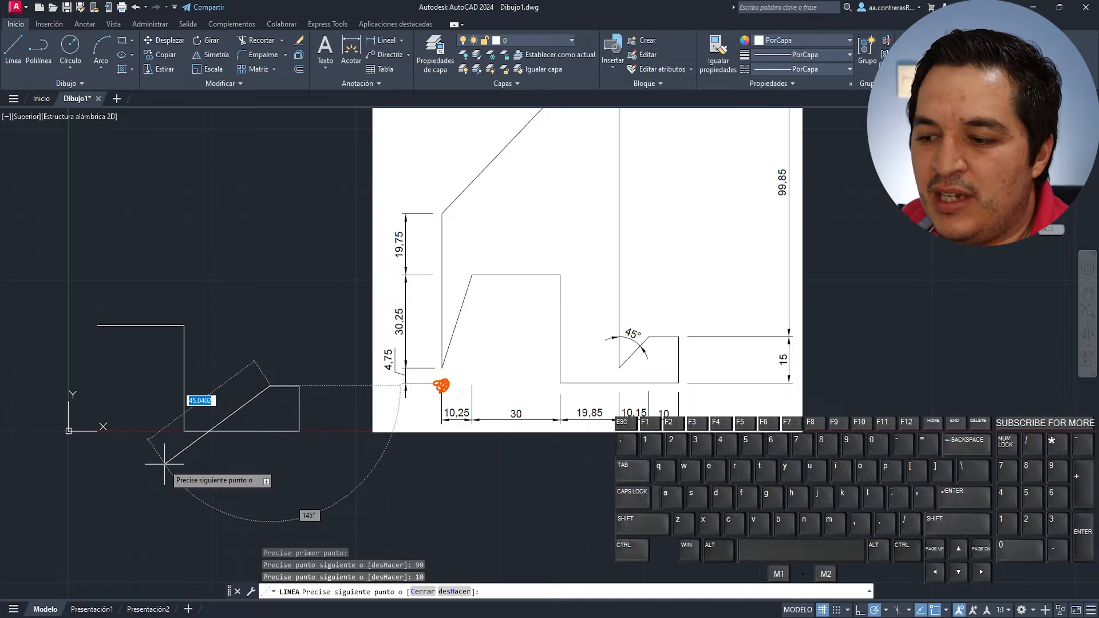
- Try a diagonal segment at 135° downward from the end of the 10-unit segment, and undo it
text(13)
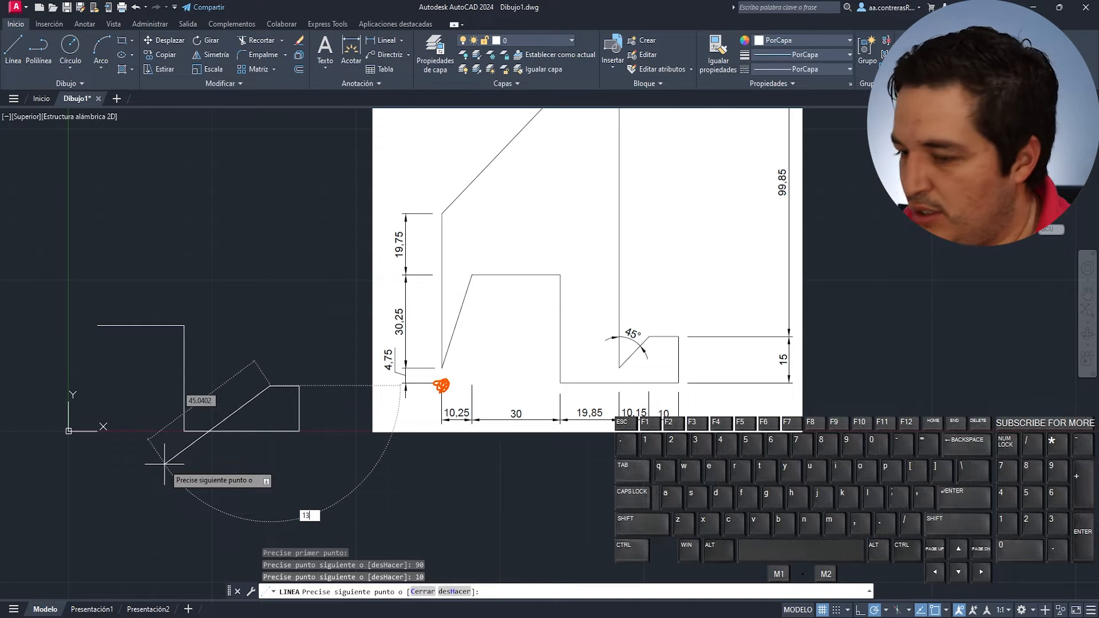
key(Return)
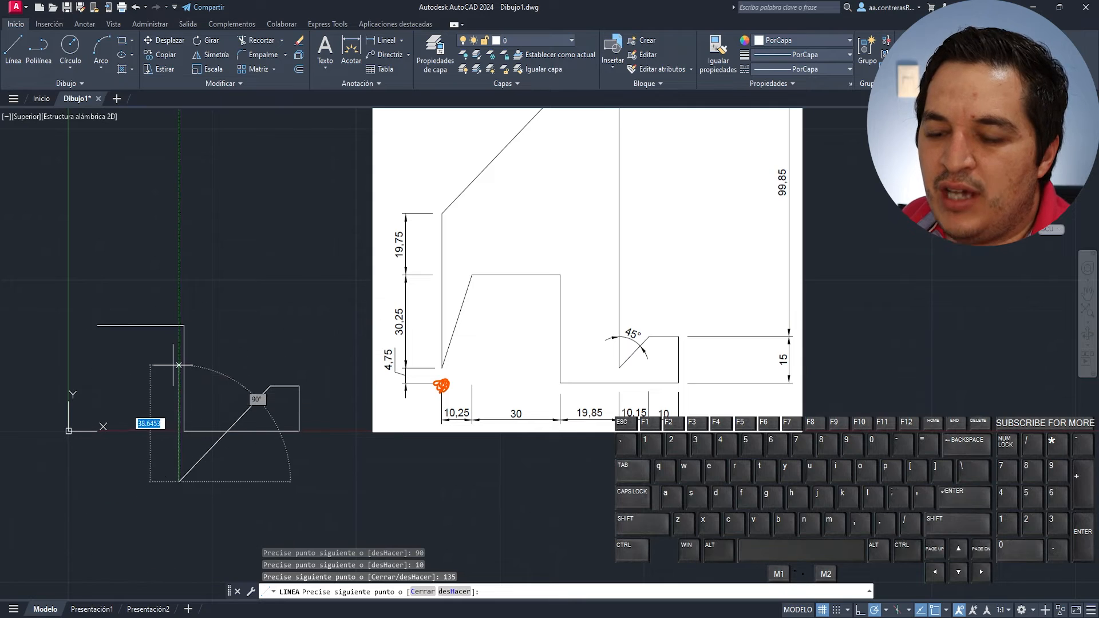
key(ctrl+z)
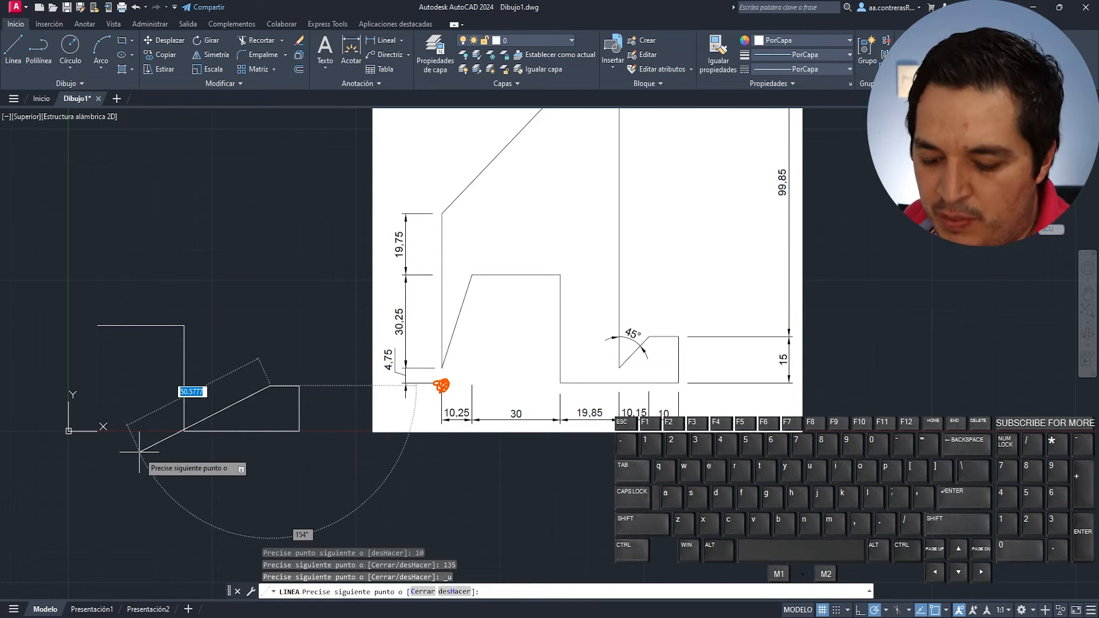
- Draw the diagonal at 135° downward with a freely picked length extending well below the baseline, and end the line
key(Tab)
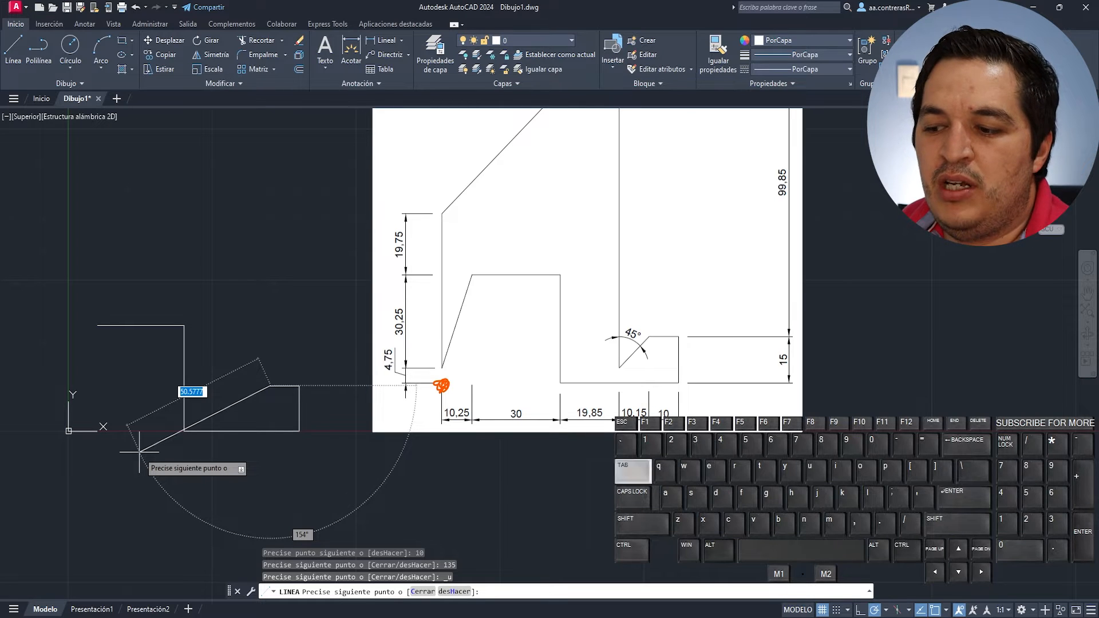
text(13)
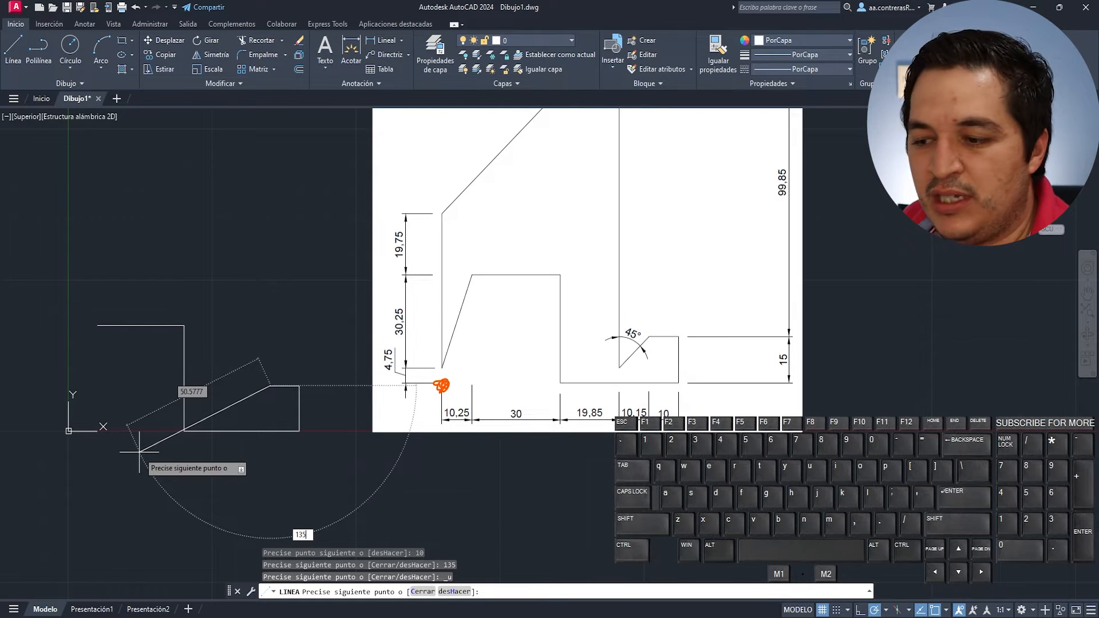
key(Tab)
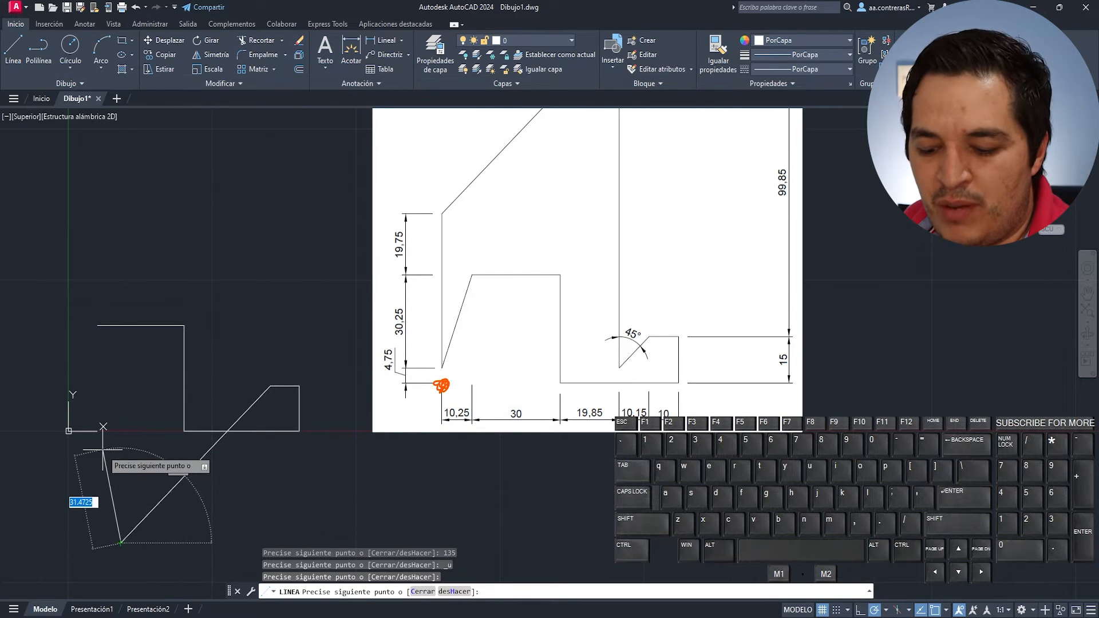
key(Escape)
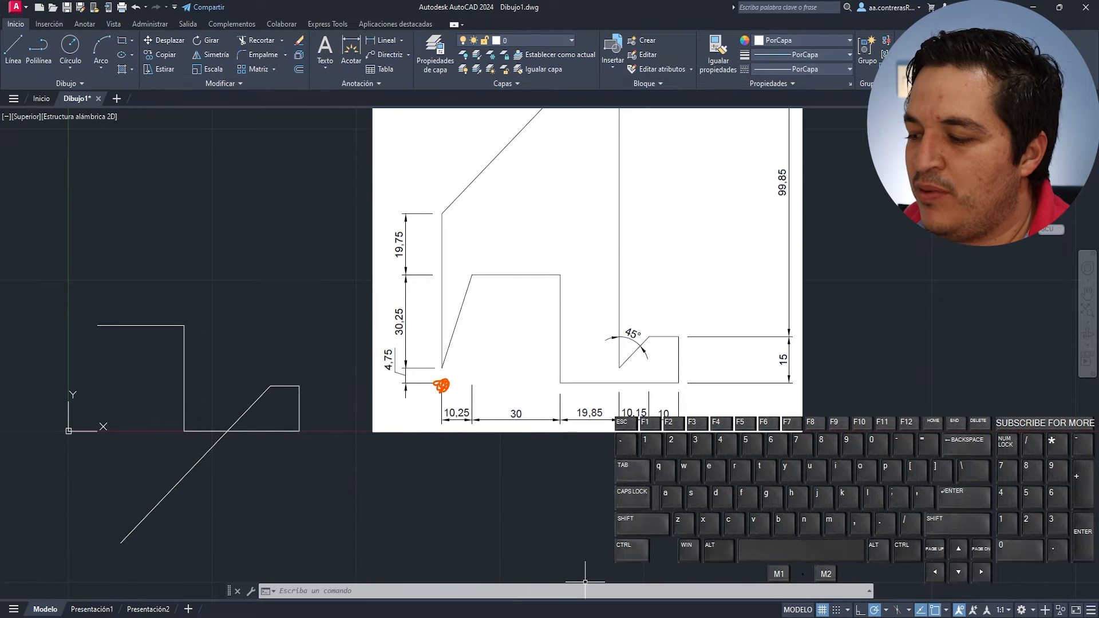
- Switch to Herramienta Recortes and mark the 10,15 dimension, the long vertical edge above it and the baseline's right corner with the pen
key(alt+Tab)
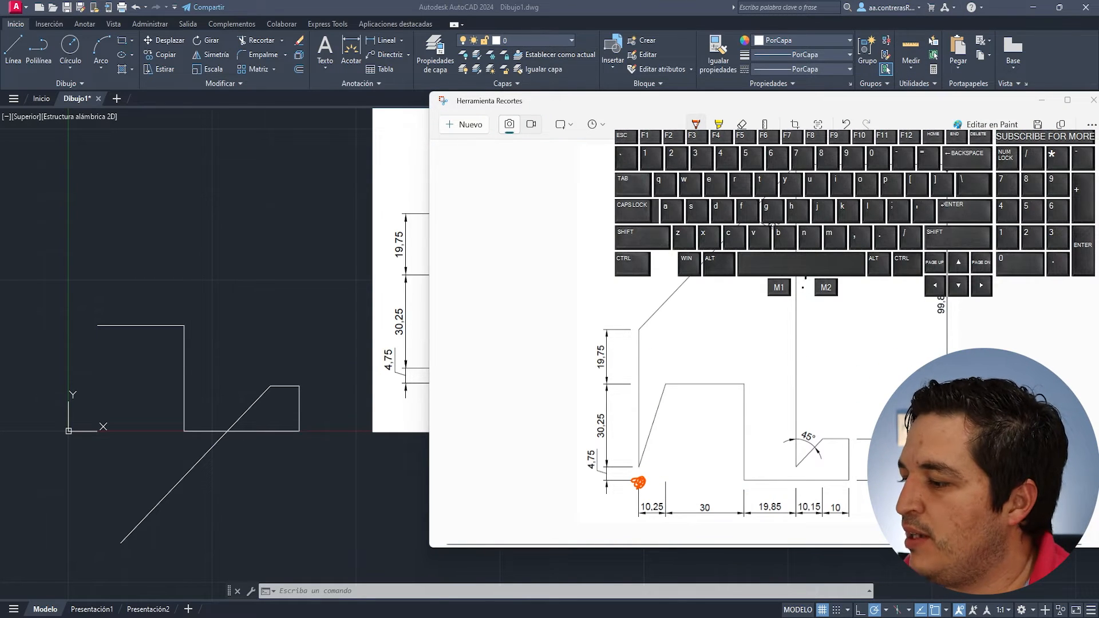
click(695, 124)
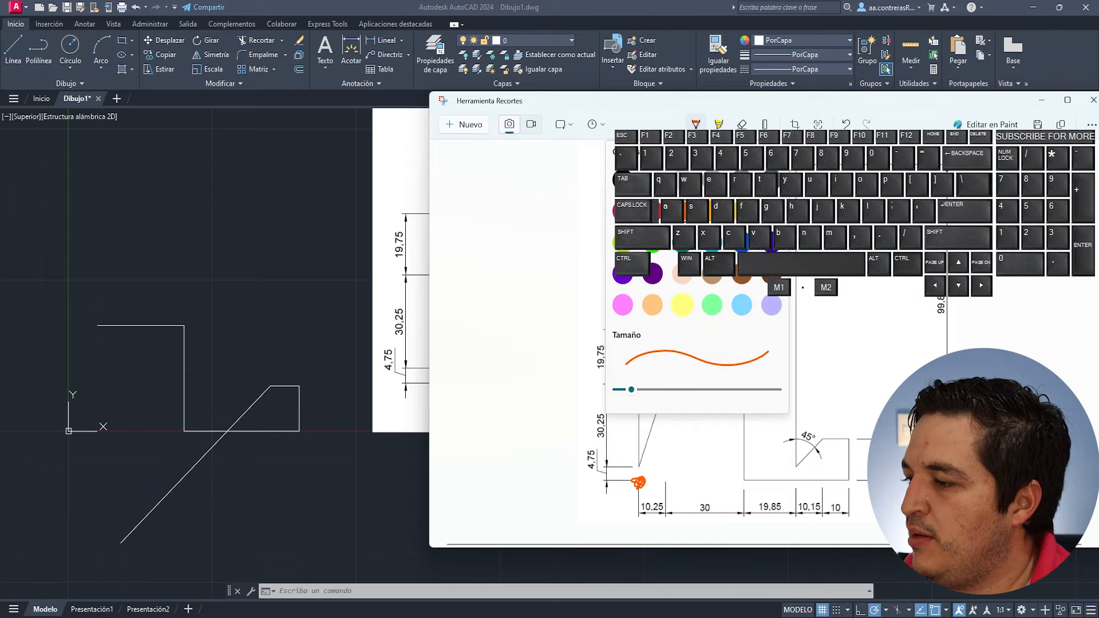
key(Escape)
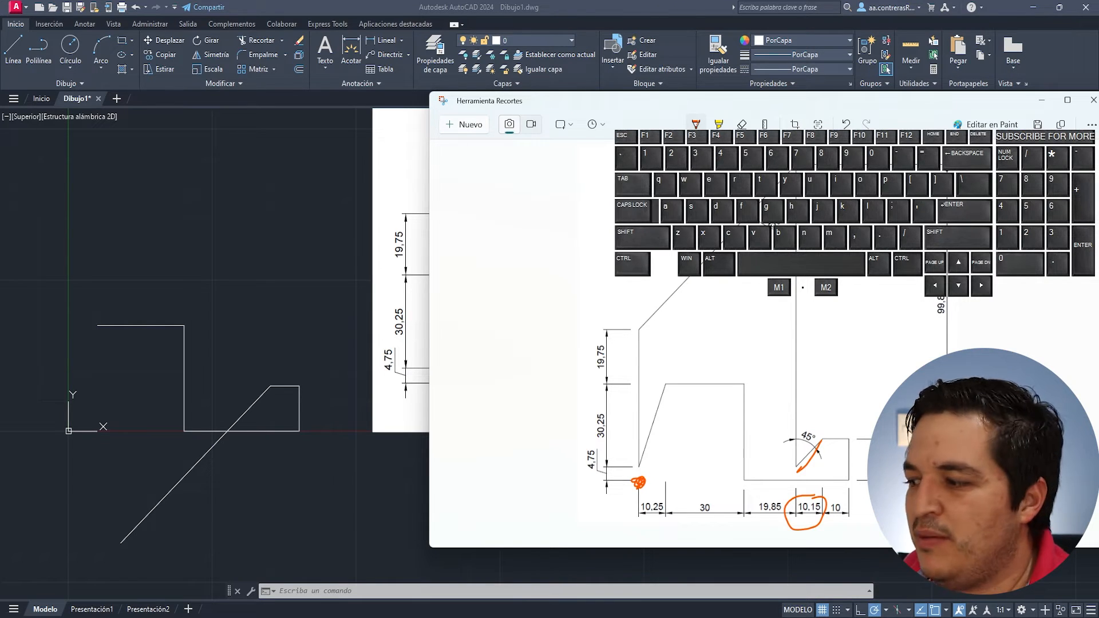
key(ctrl+z)
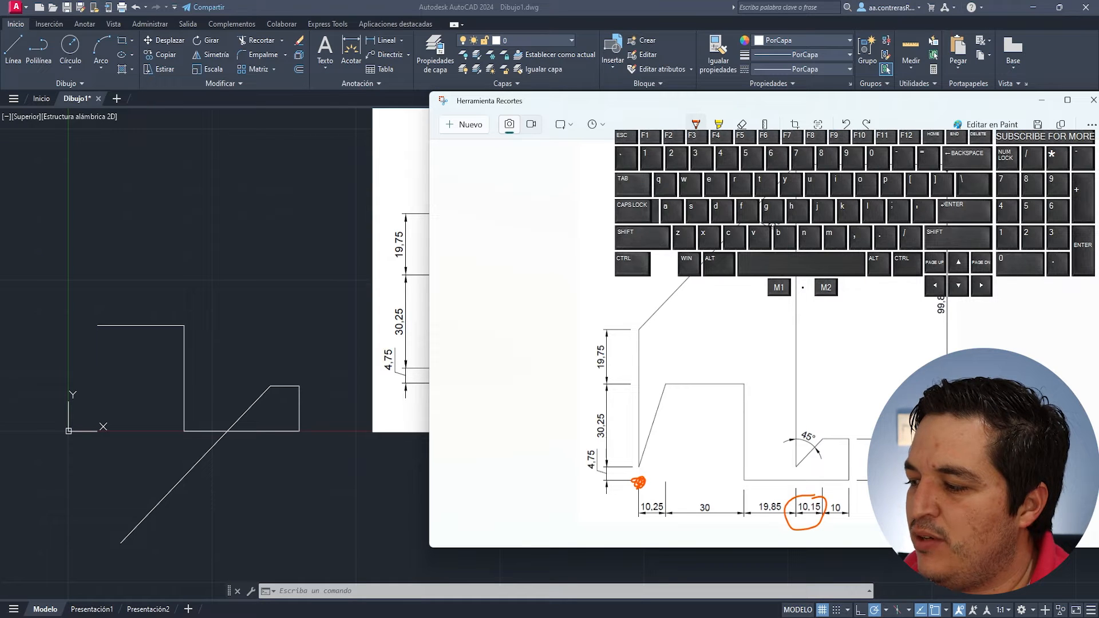
drag(797, 486, 787, 214)
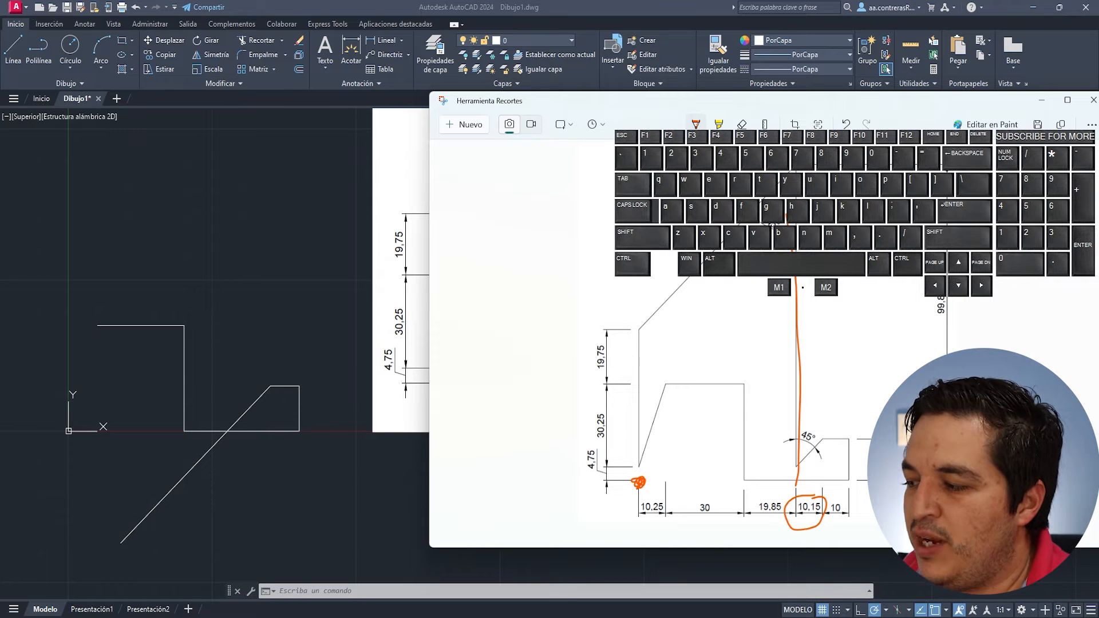
mouse_move(851, 475)
mouse_down()
mouse_move(851, 484)
mouse_move(842, 464)
mouse_up()
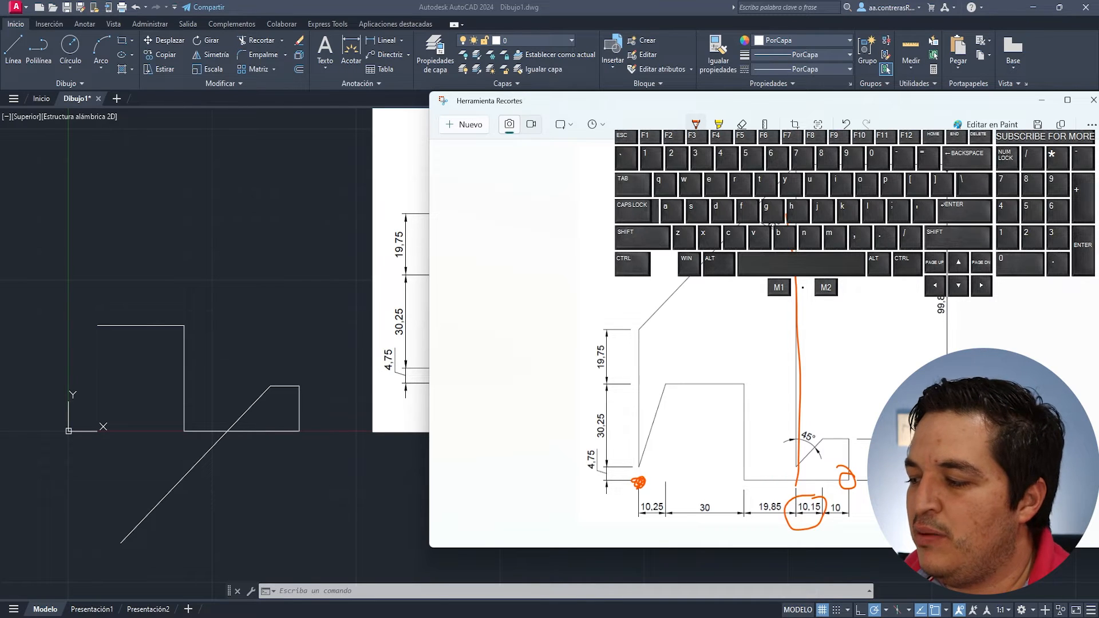
- Switch to the calculator and compute 80.25 − 20.15 for the vertical edge's X coordinate
key(alt+Tab)
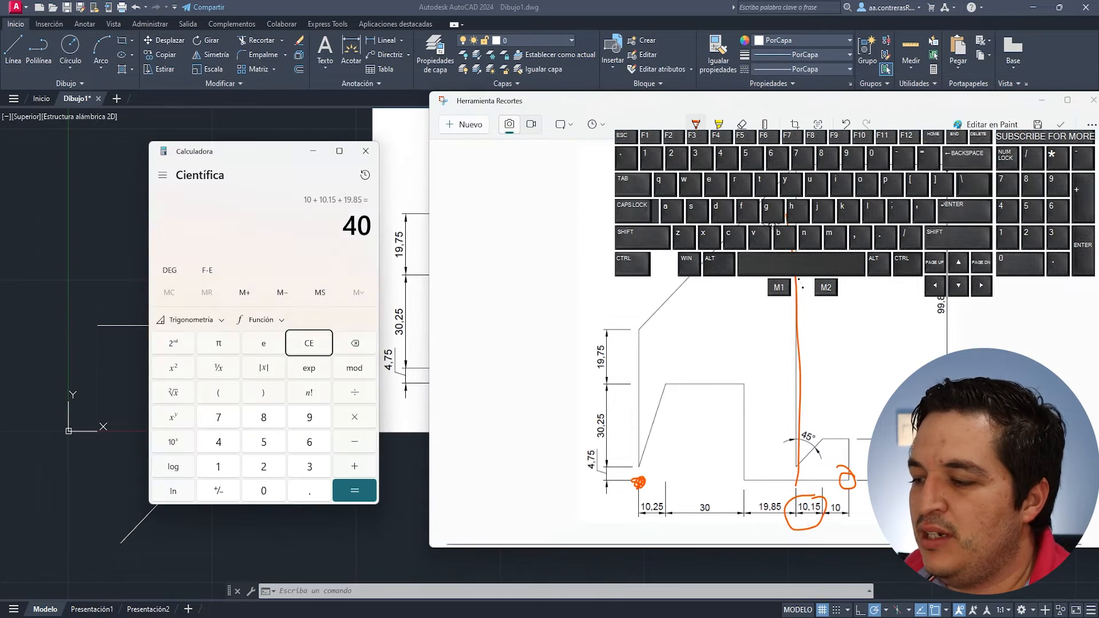
text(80.2)
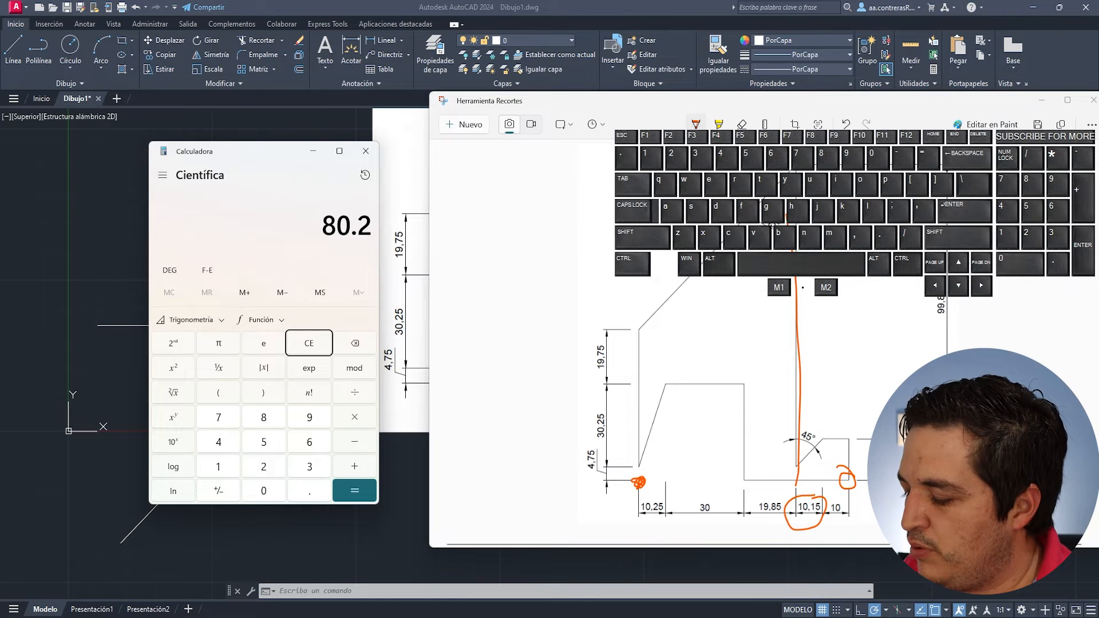
text(5 - 20.15)
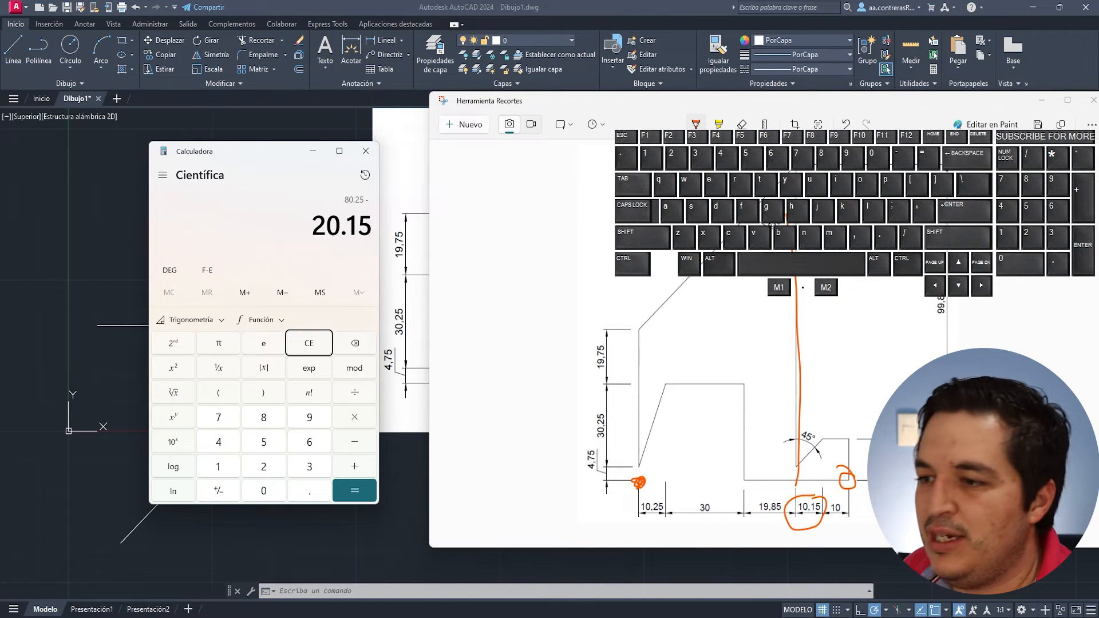
key(Return)
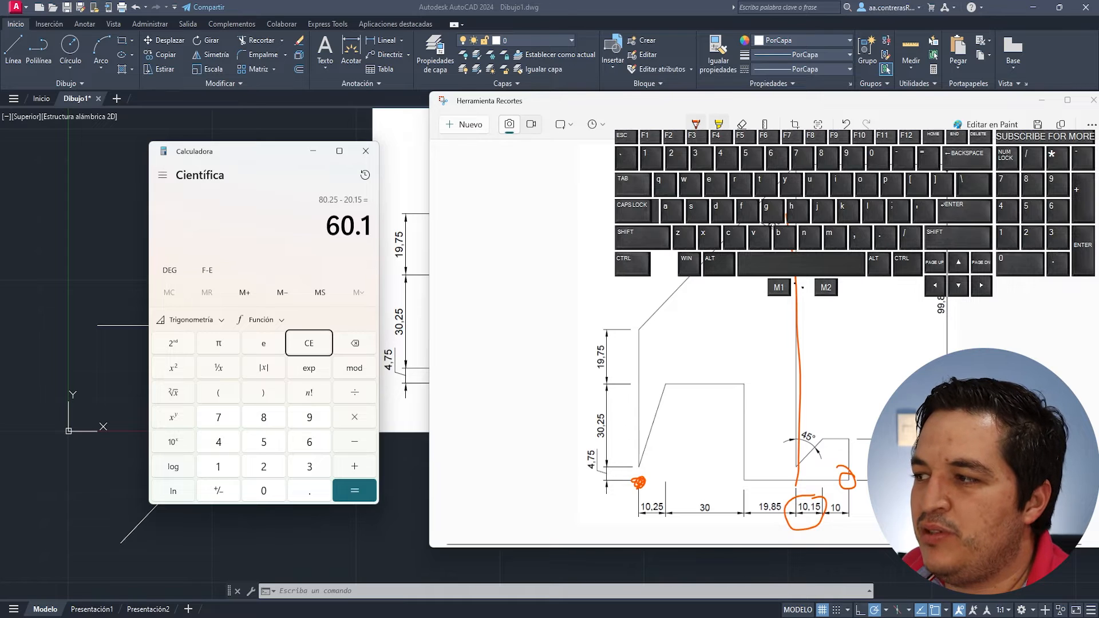
- Check the vertical edge in the reference image, and compute its total height as 99.85 + 15 in the calculator
click(719, 101)
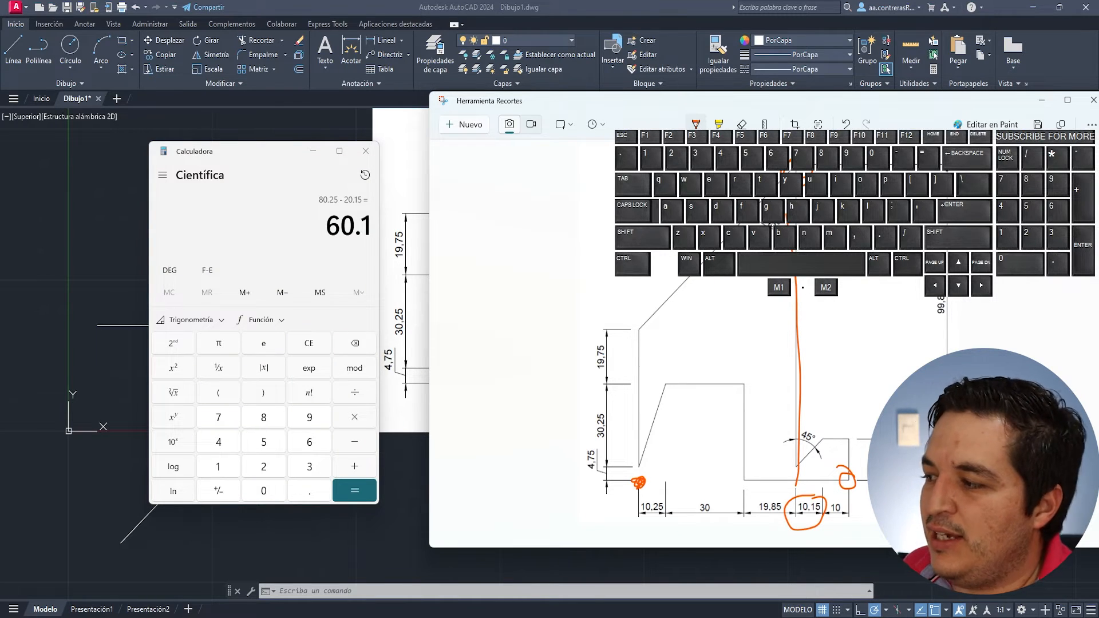
key(alt+Tab)
text(99.)
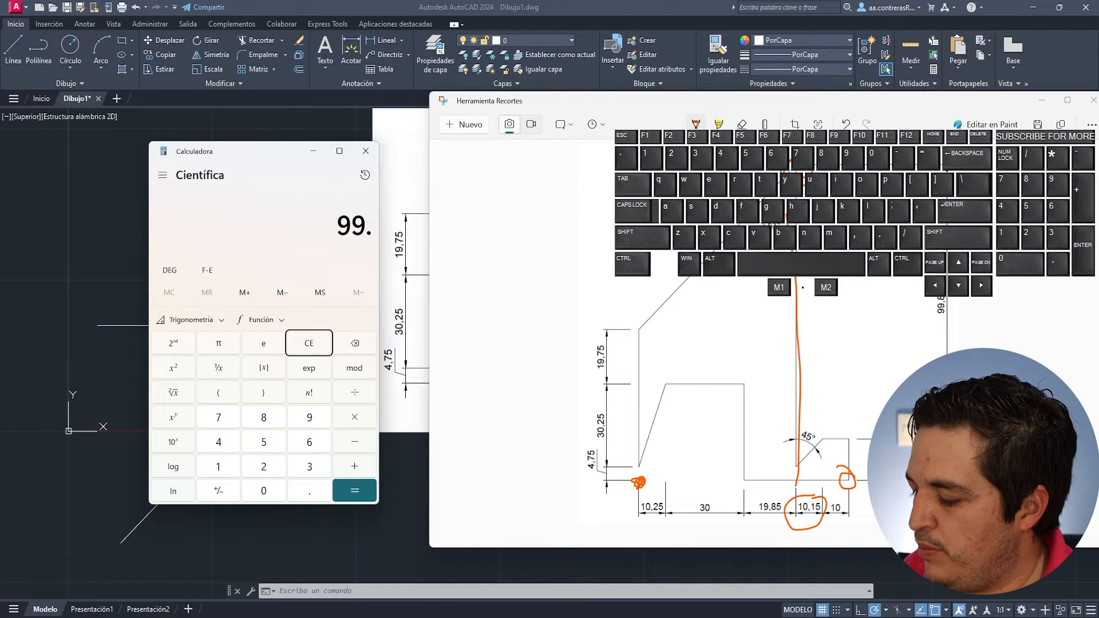
text(85 + 15)
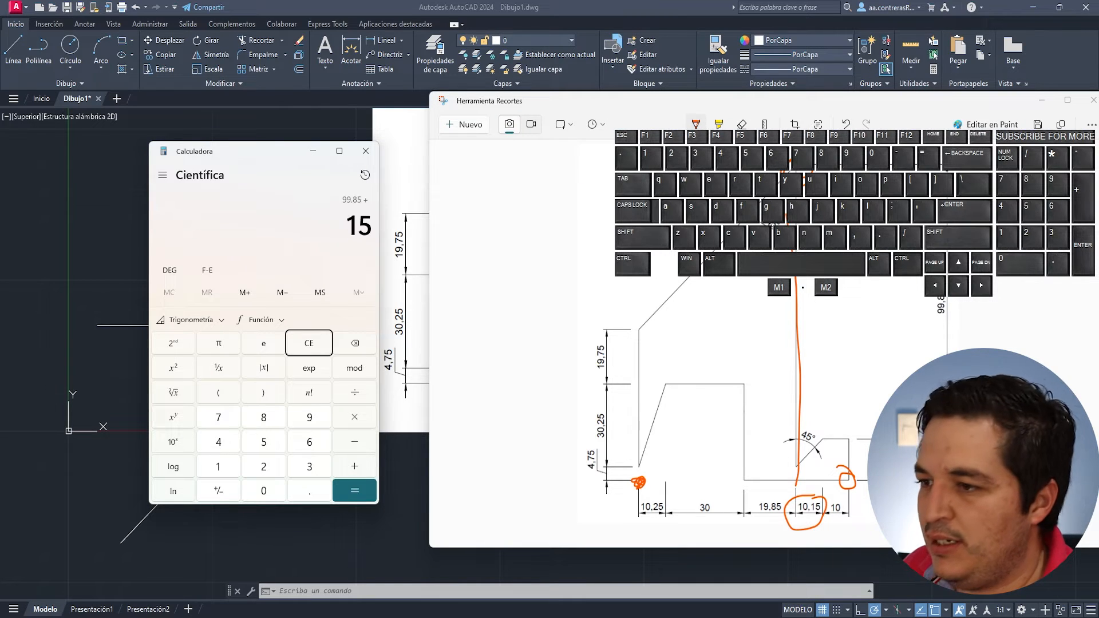
key(Return)
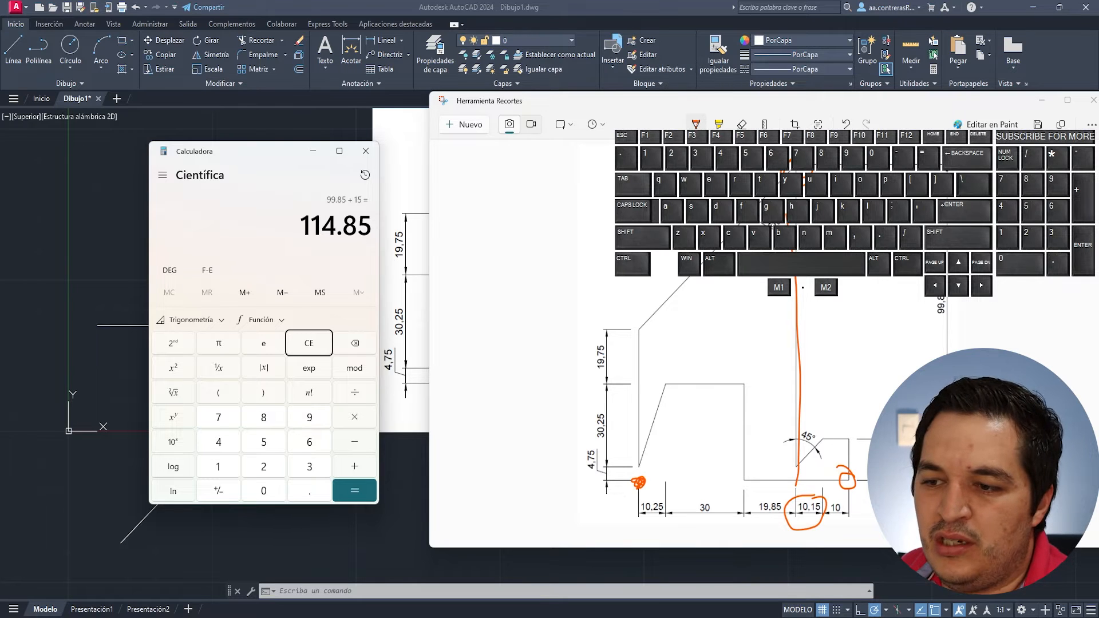
- Switch back to AutoCAD and start a line at the coordinates 60.1,0
click(111, 278)
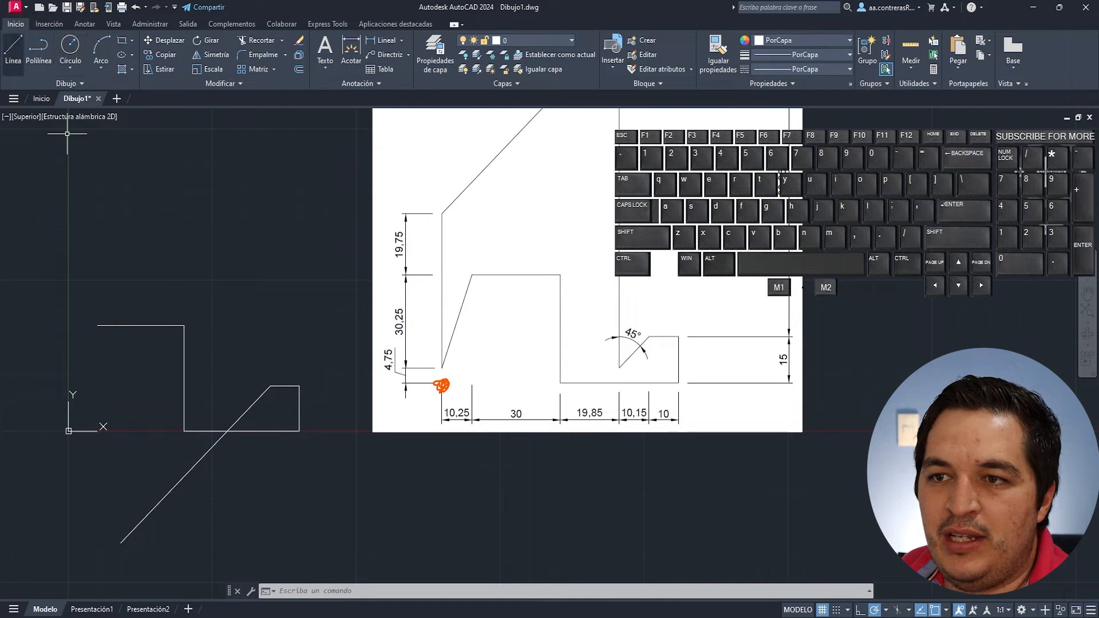
click(13, 47)
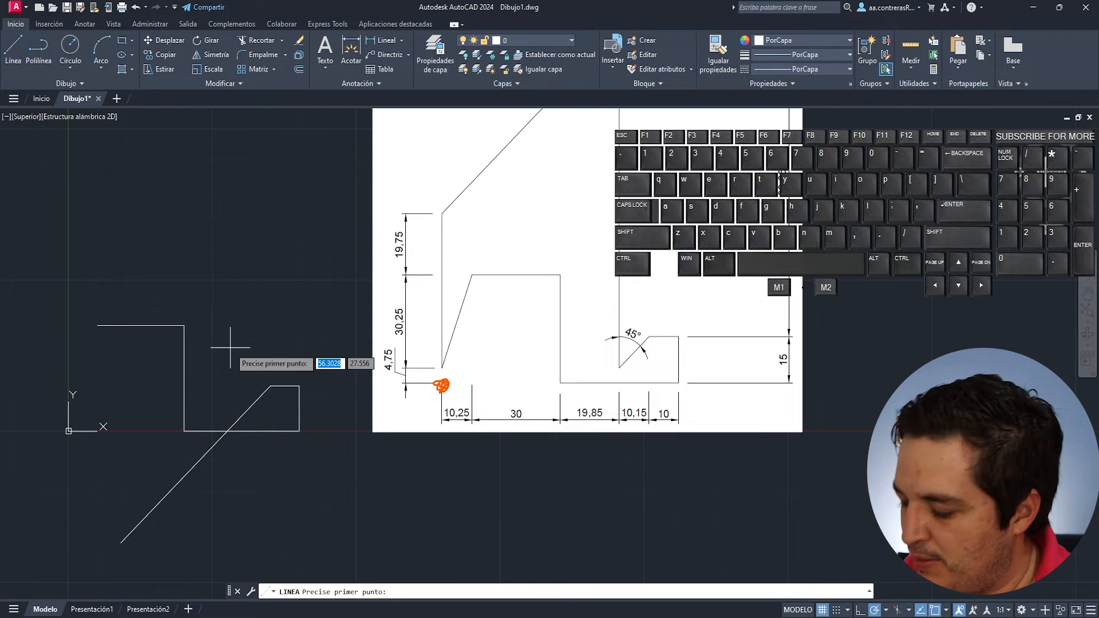
text(60.1)
key(Tab)
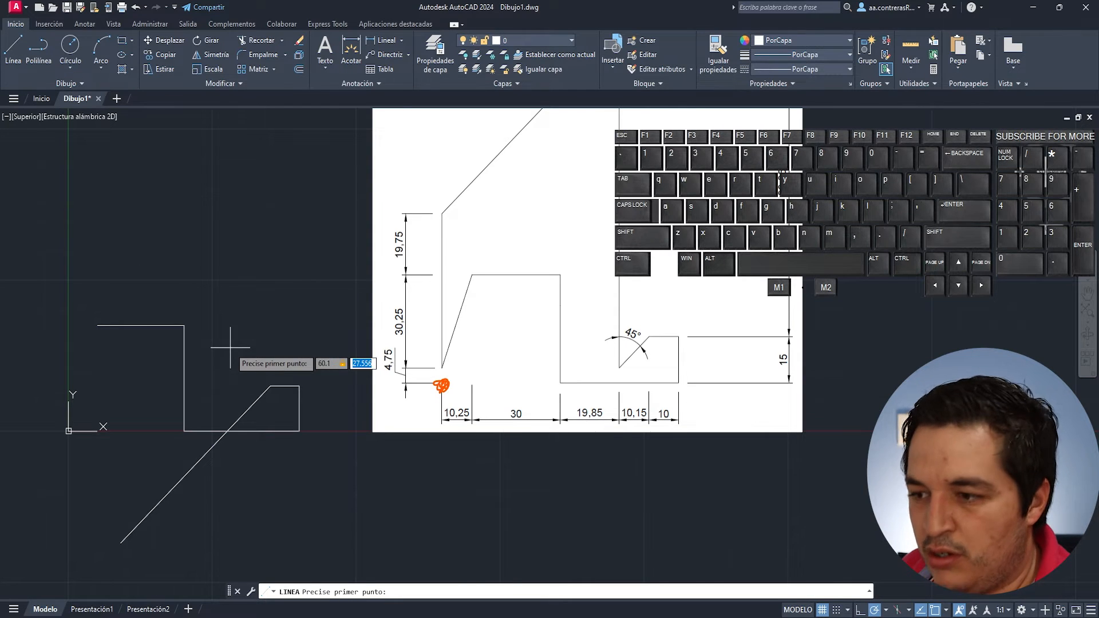
text(0)
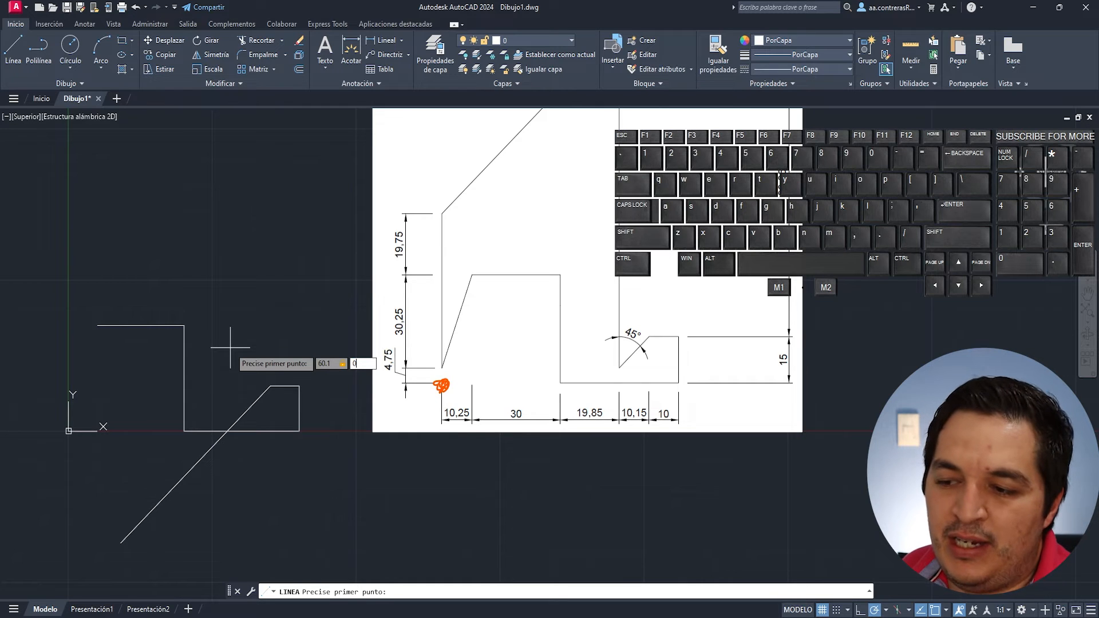
key(Return)
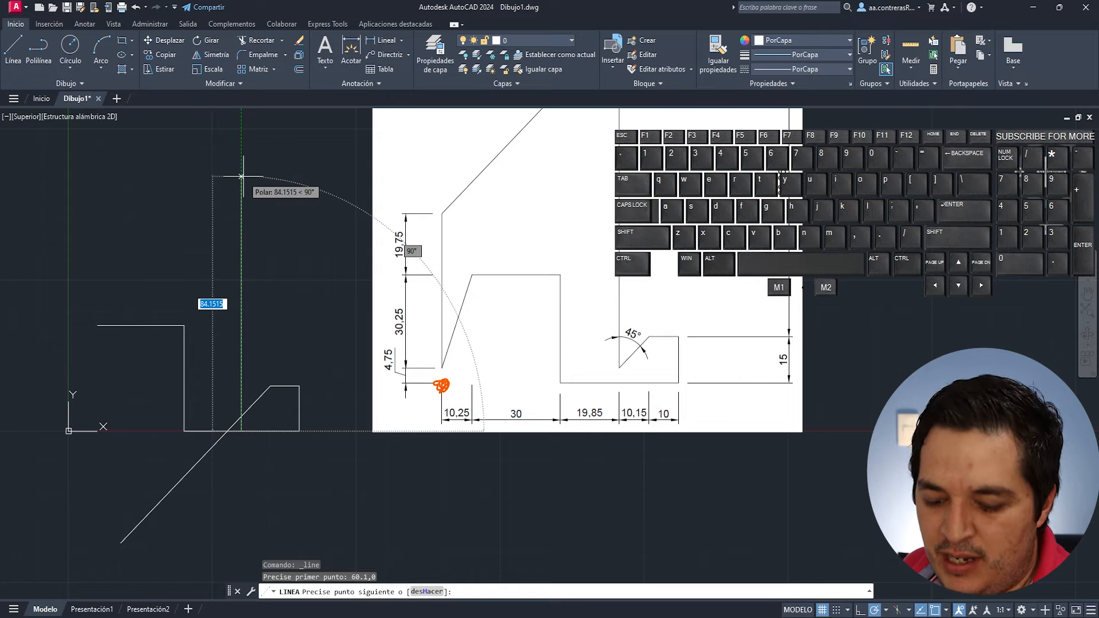
- Recheck the height in the calculator, draw the line 114.85 long vertically upward at 90°, and end it
key(alt+Tab)
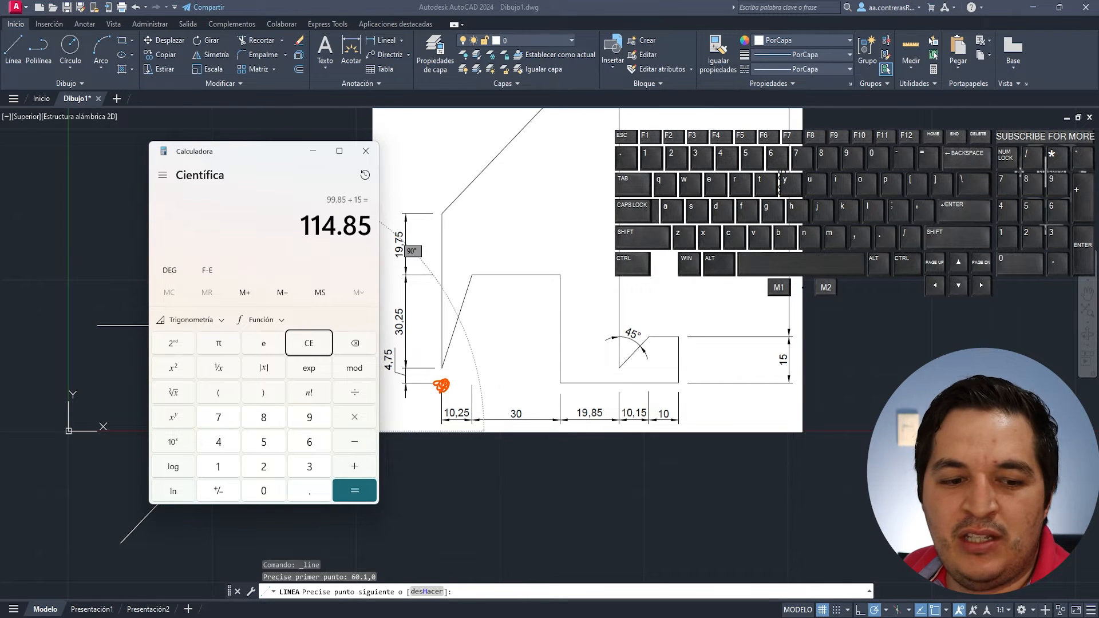
key(alt+Tab)
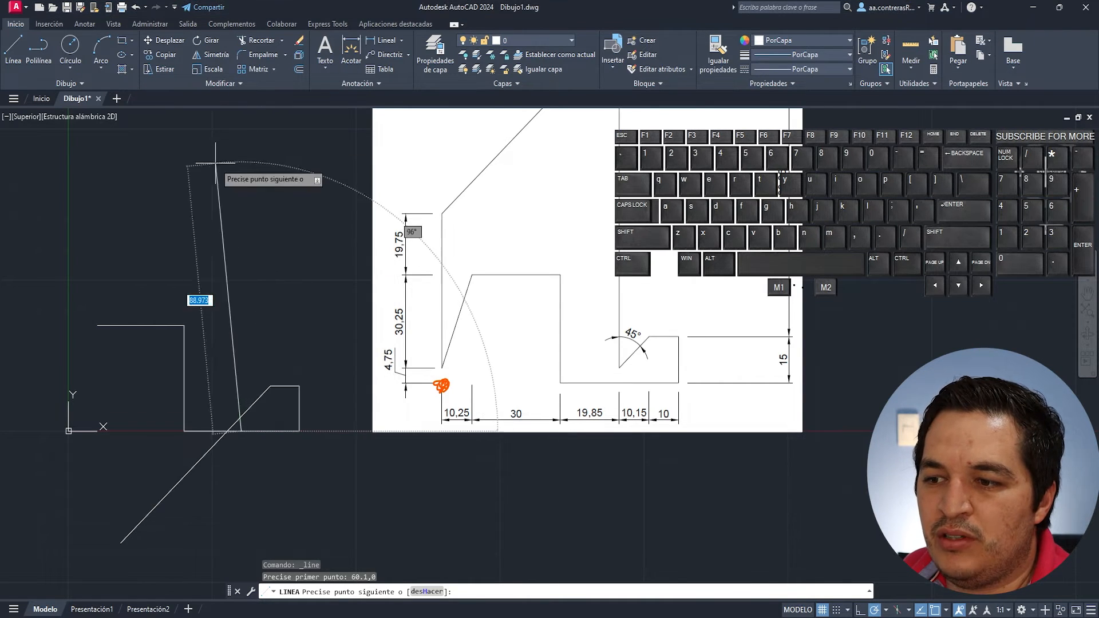
text(1)
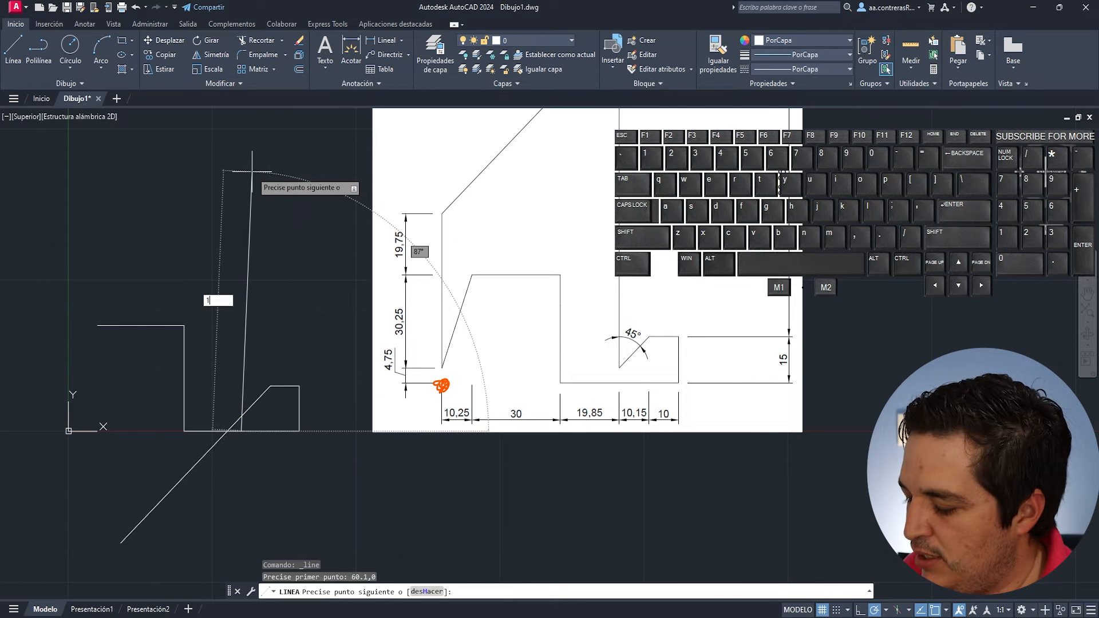
text(14.85)
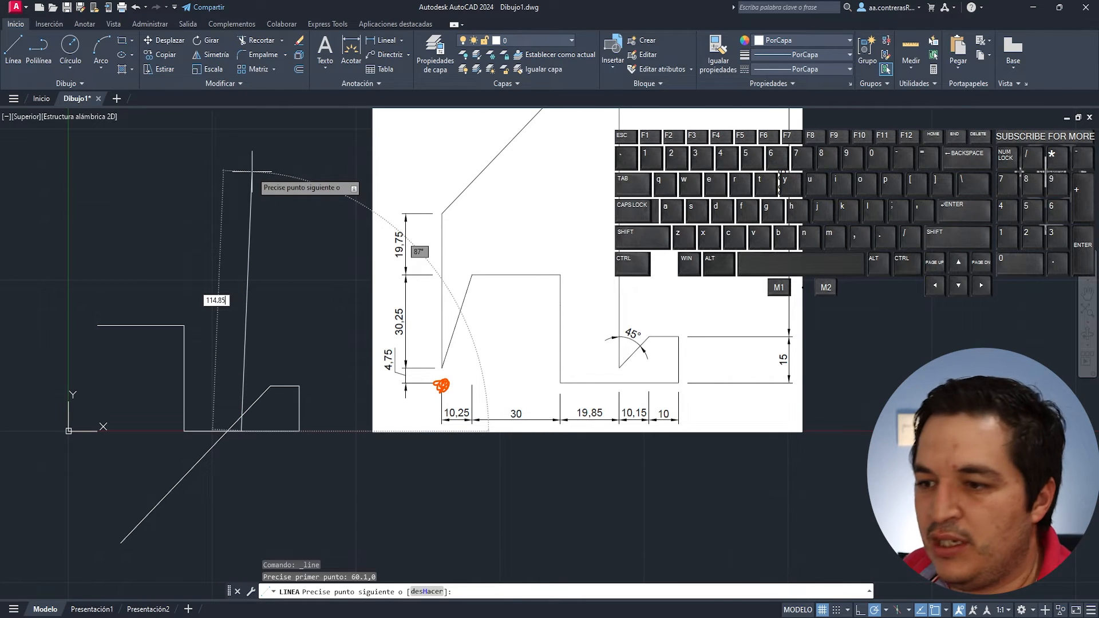
key(Tab)
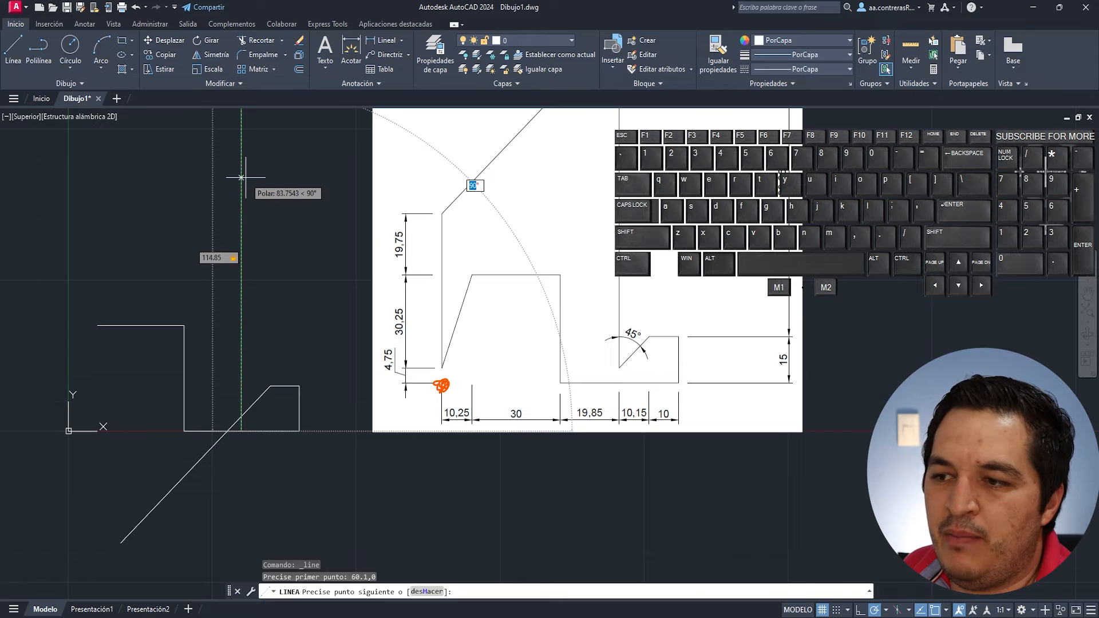
key(Return)
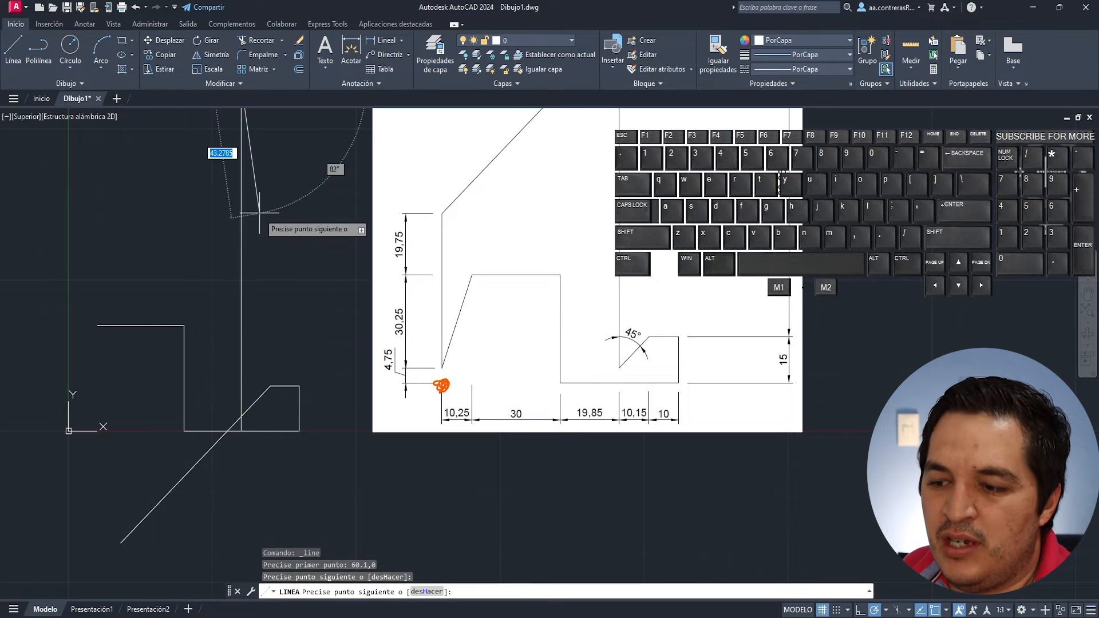
key(Escape)
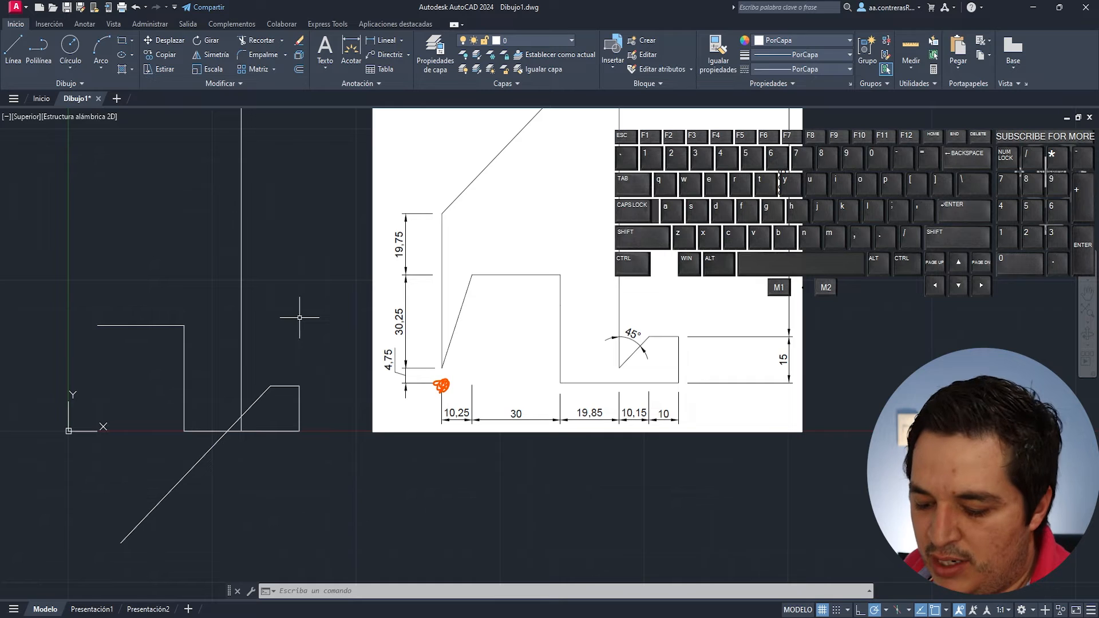
- Trim the vertical line and the short diagonal below their intersection, including the diagonal's excess under the baseline
text(recor)
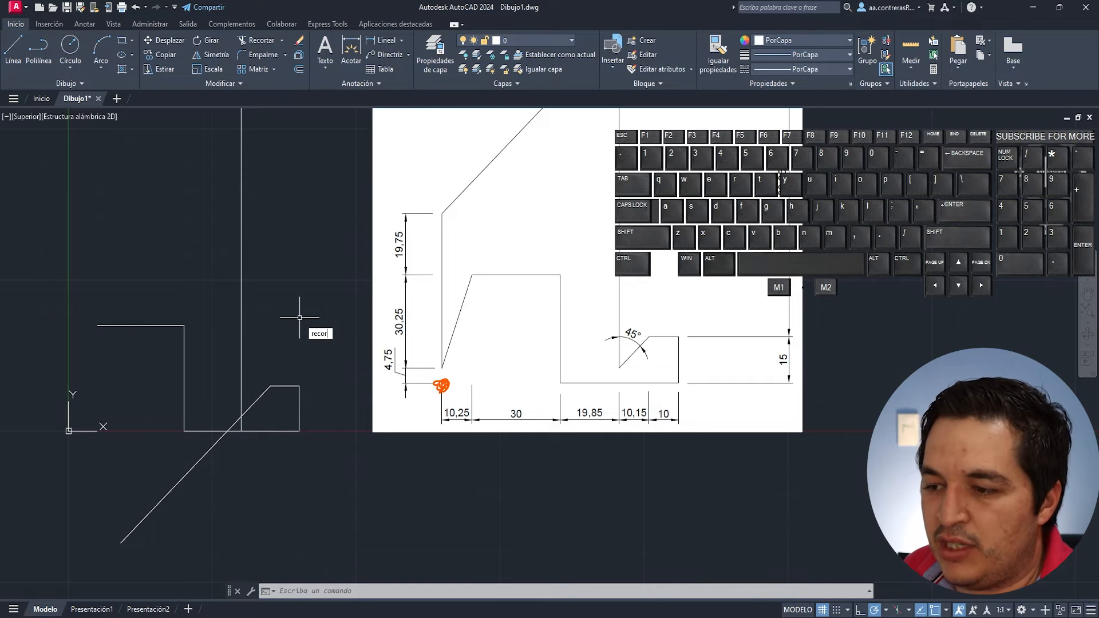
key(Return)
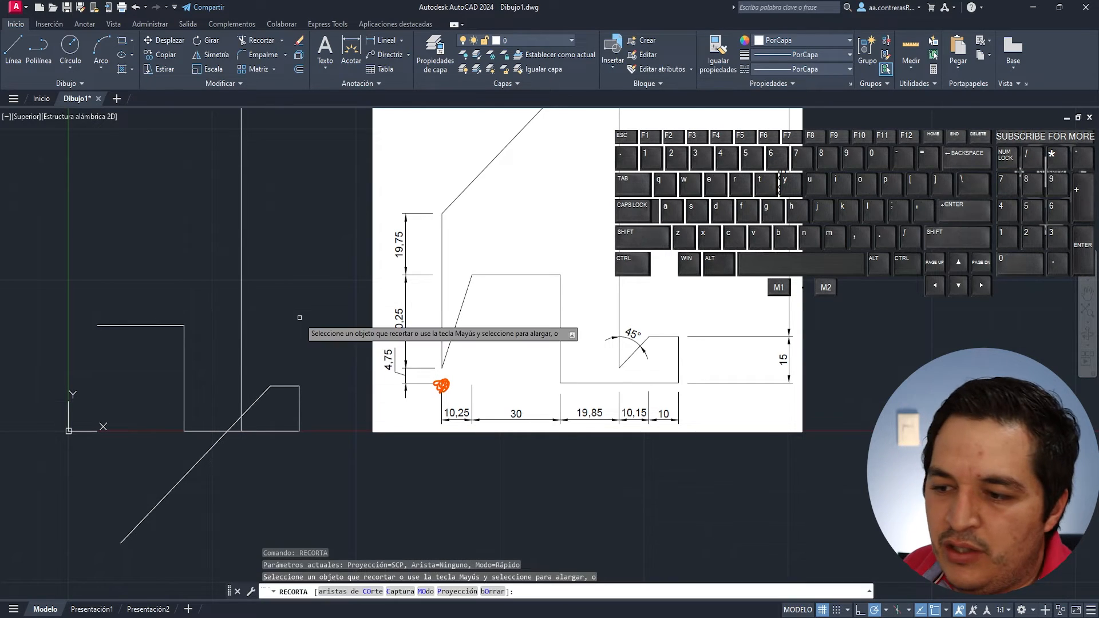
click(240, 425)
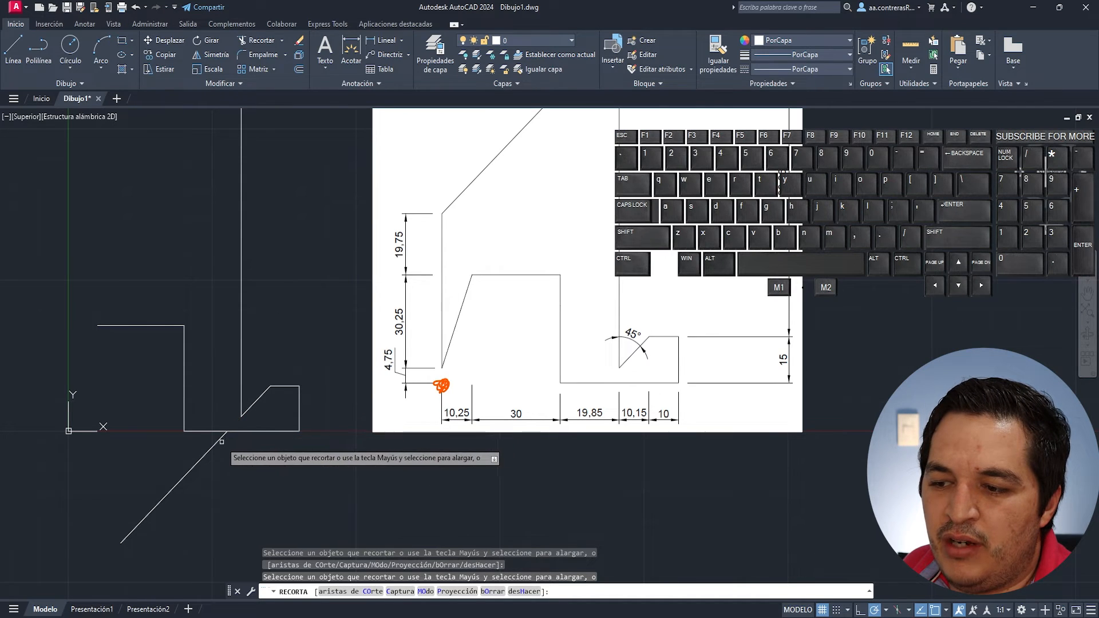
click(219, 440)
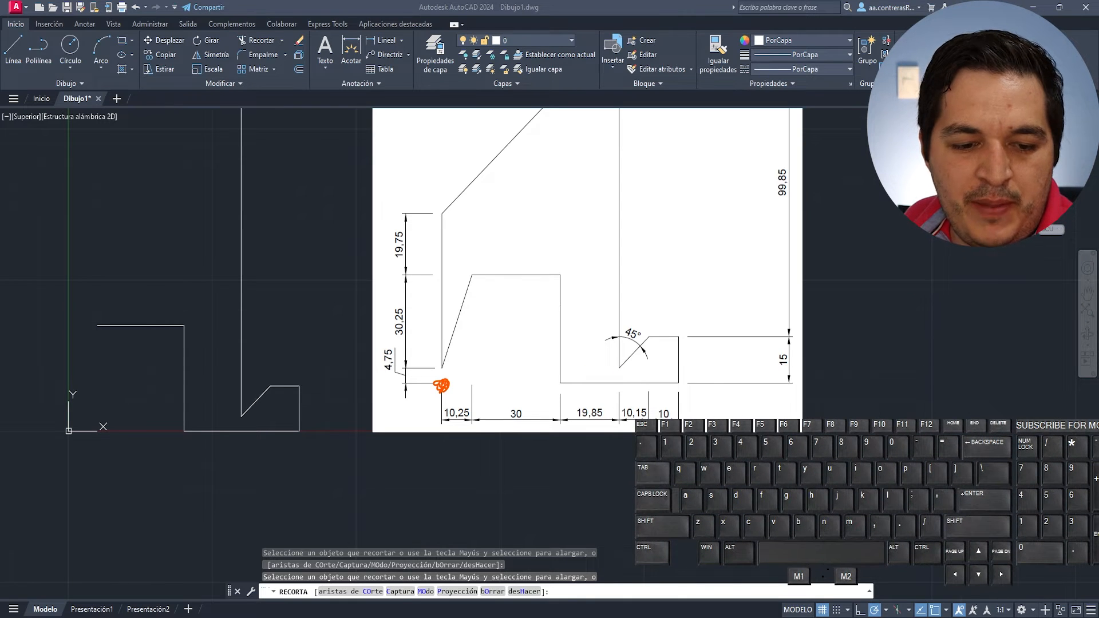
- Draw a line about 109 long from the long vertical edge's upper end, at 135° down past the Y axis, and end it
scroll(184, 236, up, 2)
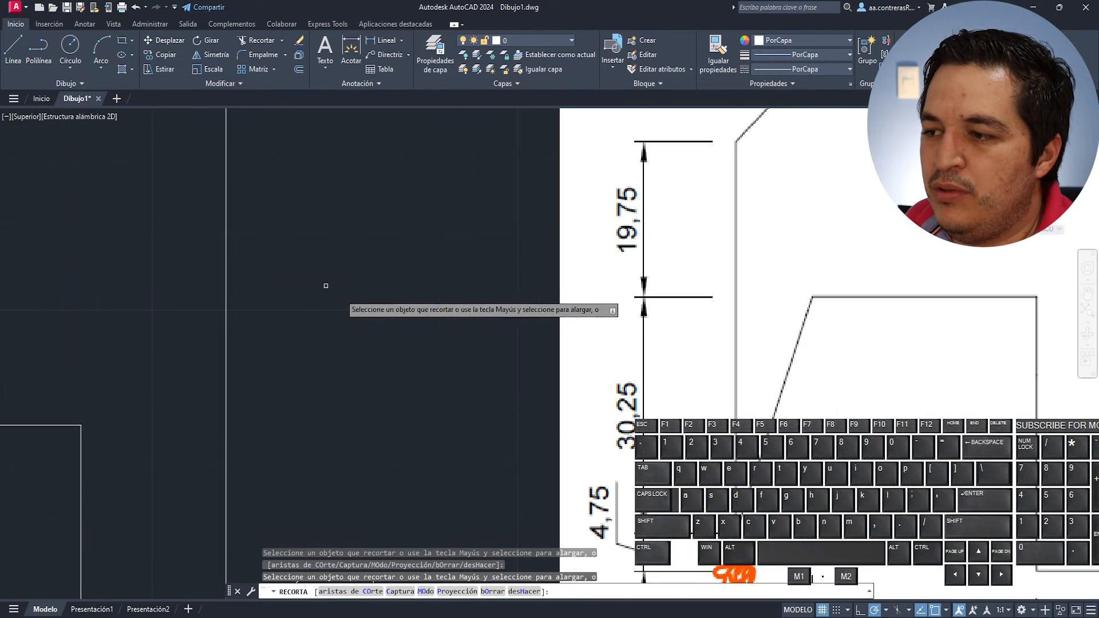
scroll(365, 286, down, 4)
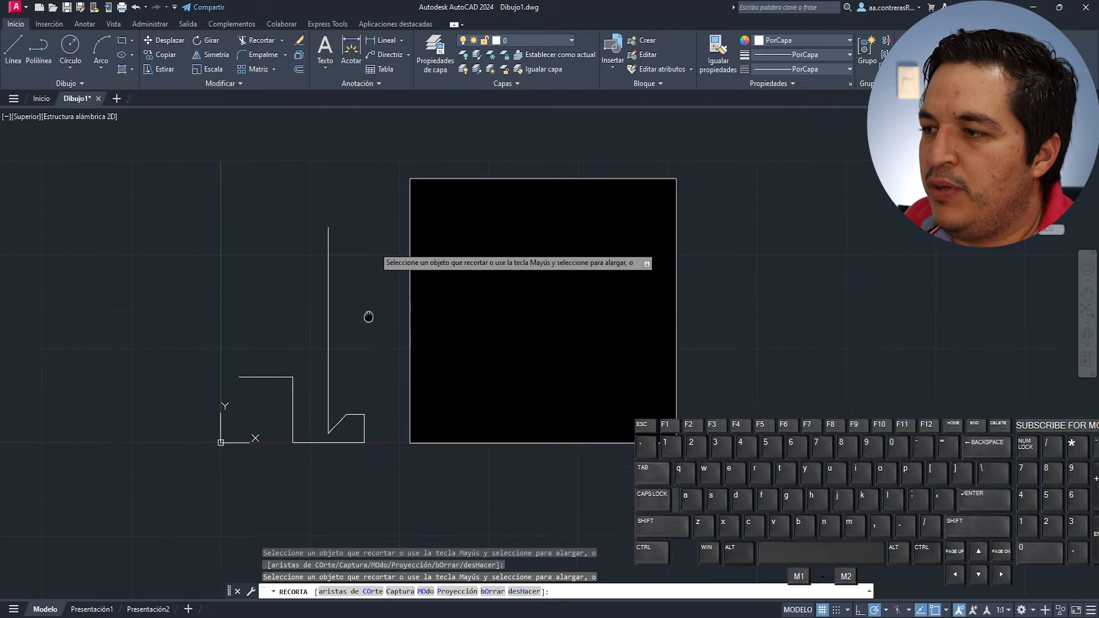
scroll(554, 220, up, 2)
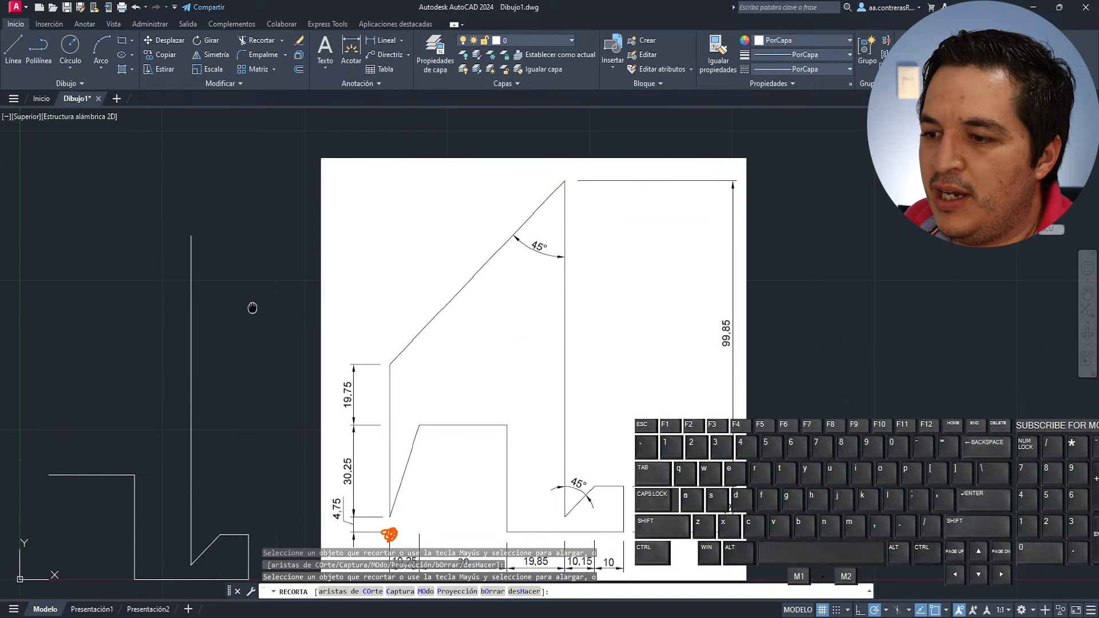
middle_drag(253, 307, 290, 271)
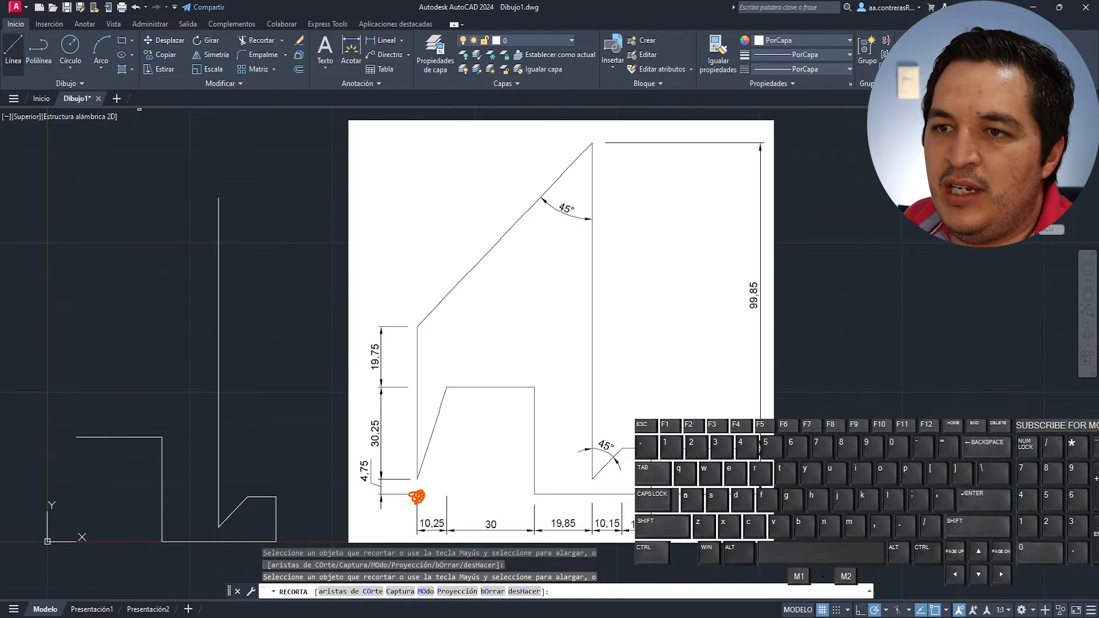
click(417, 495)
key(l)
key(Return)
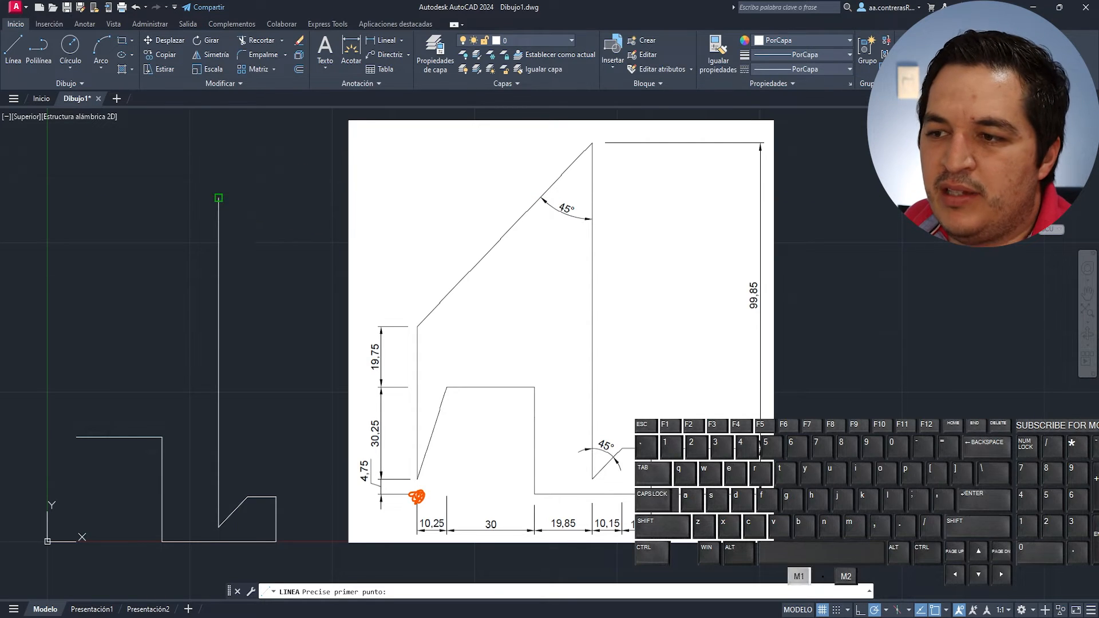
click(218, 198)
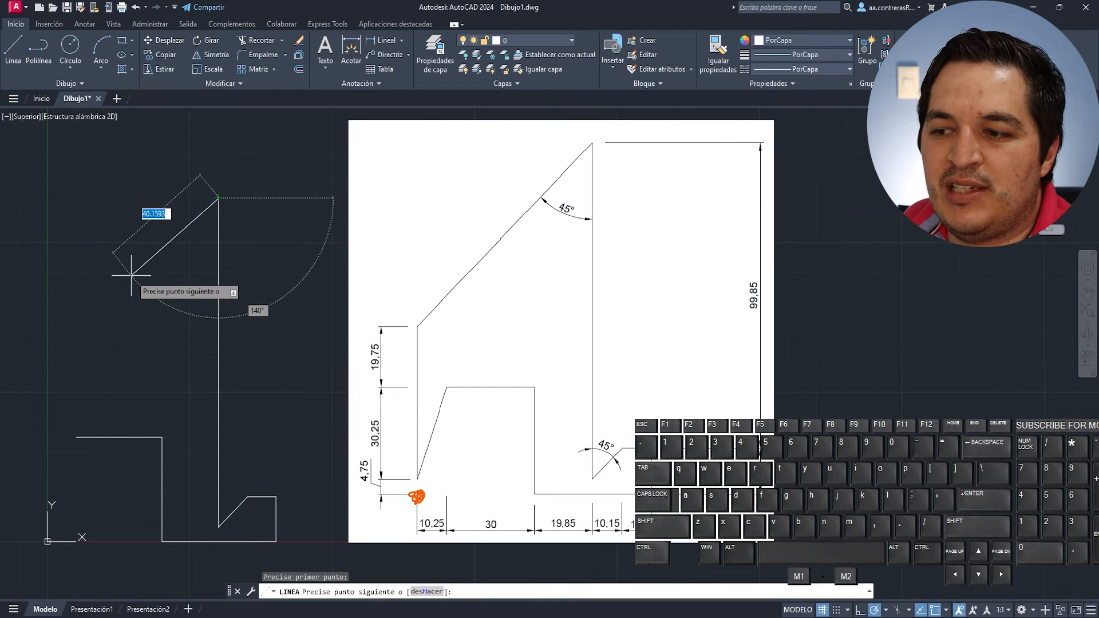
key(Tab)
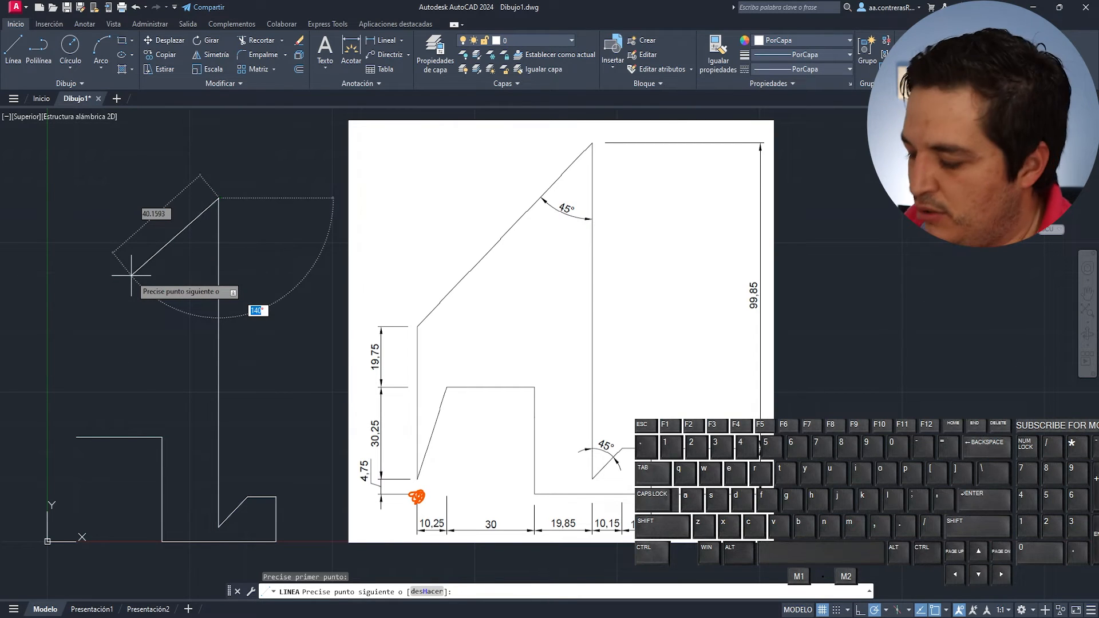
text(135)
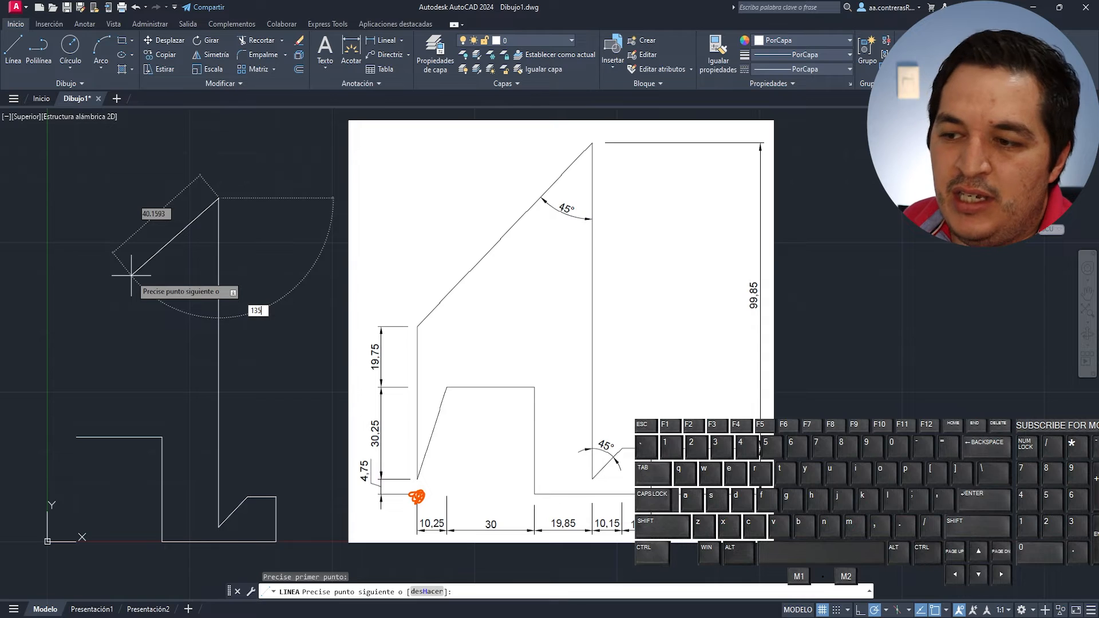
key(Tab)
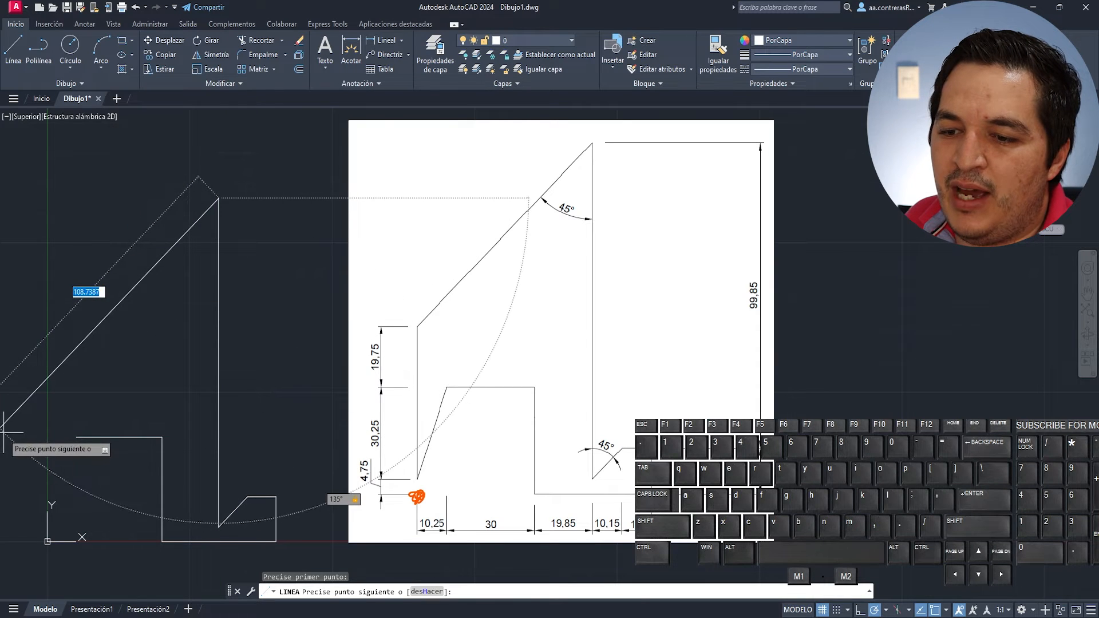
click(5, 428)
key(Escape)
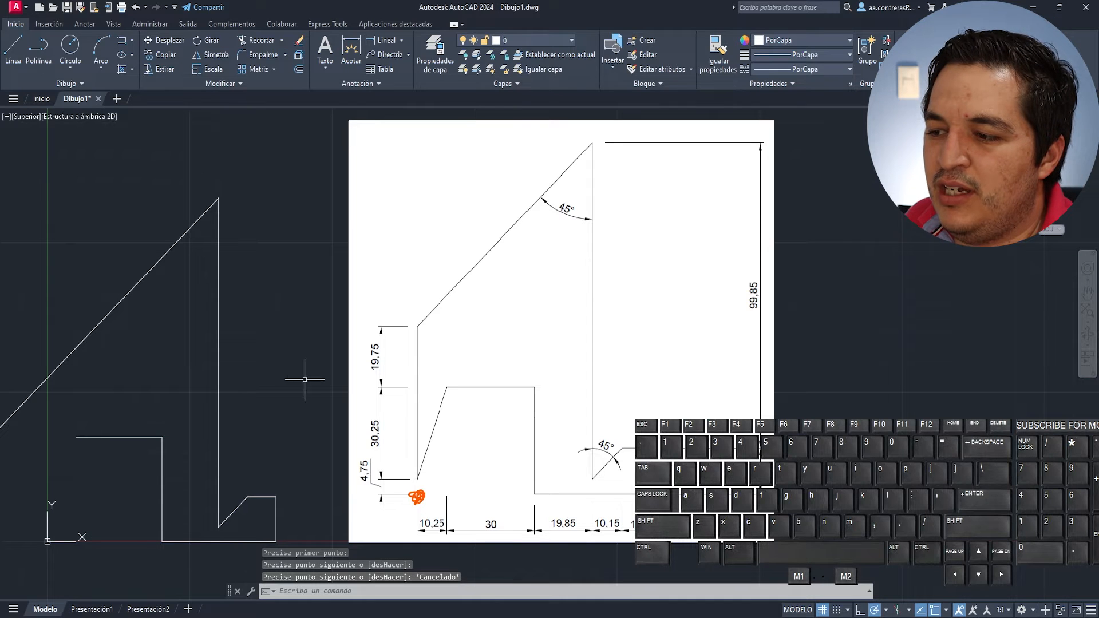
- Switch to the calculator and compute 30.25 + 4.75 + 19.75 for the height of the left vertical edge's upper end
mouse_move(99, 461)
middle_down()
mouse_move(243, 468)
mouse_move(234, 467)
middle_up()
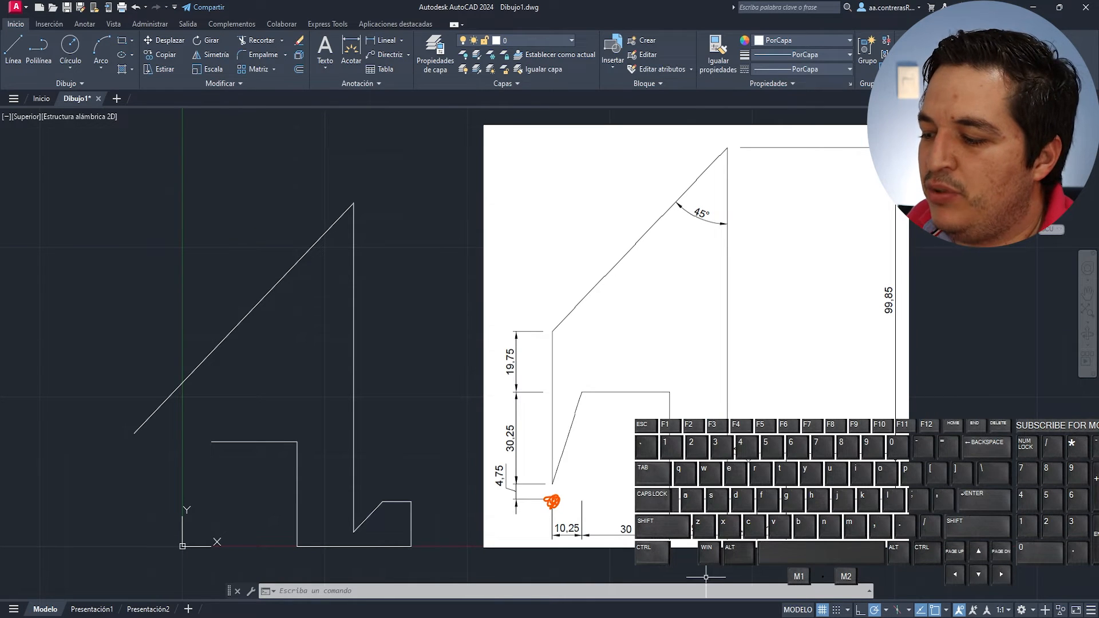
key(alt+Tab)
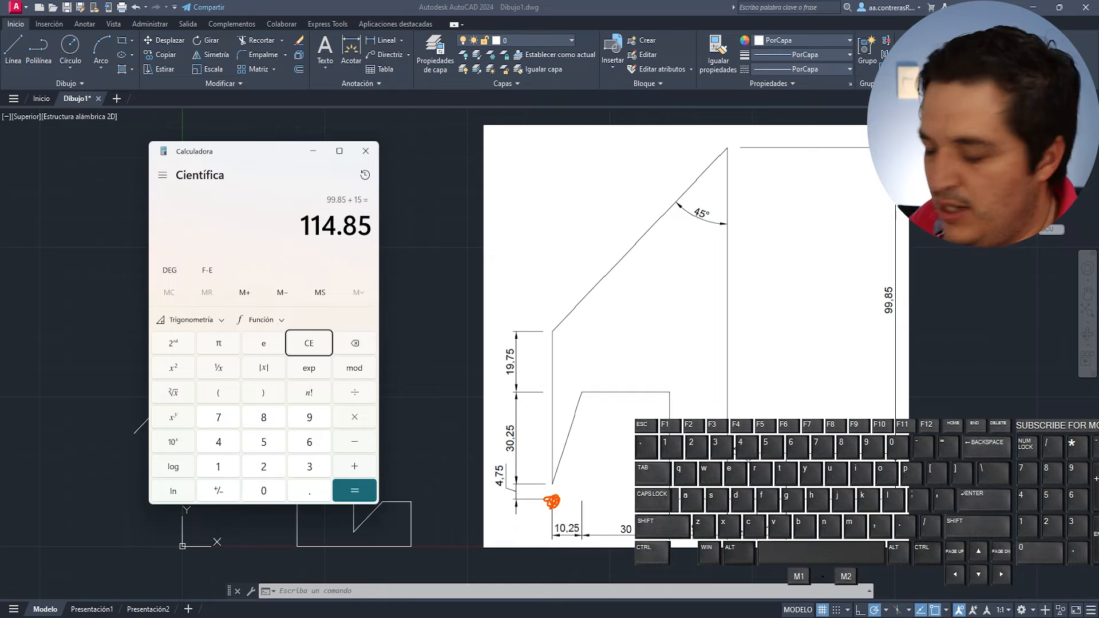
text(30.)
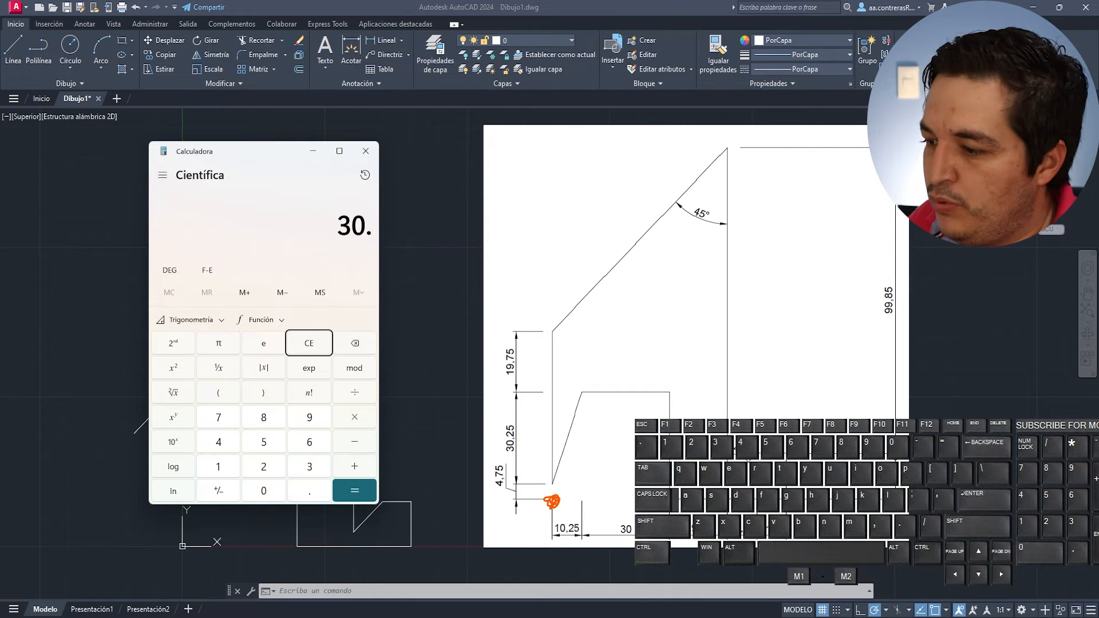
text(25 + 4.75 )
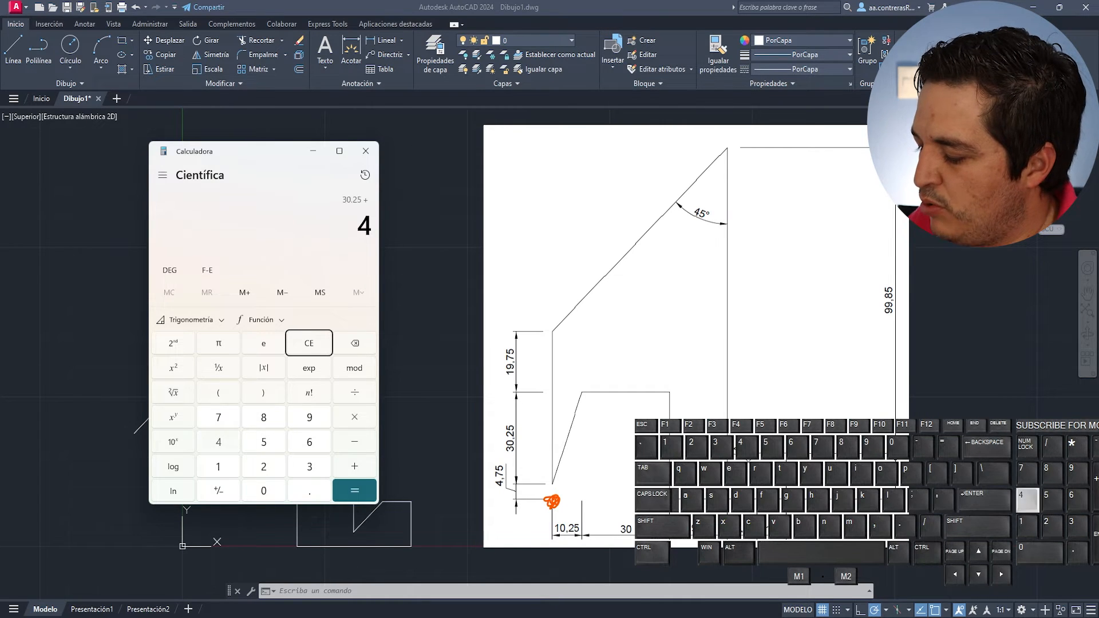
text(+ )
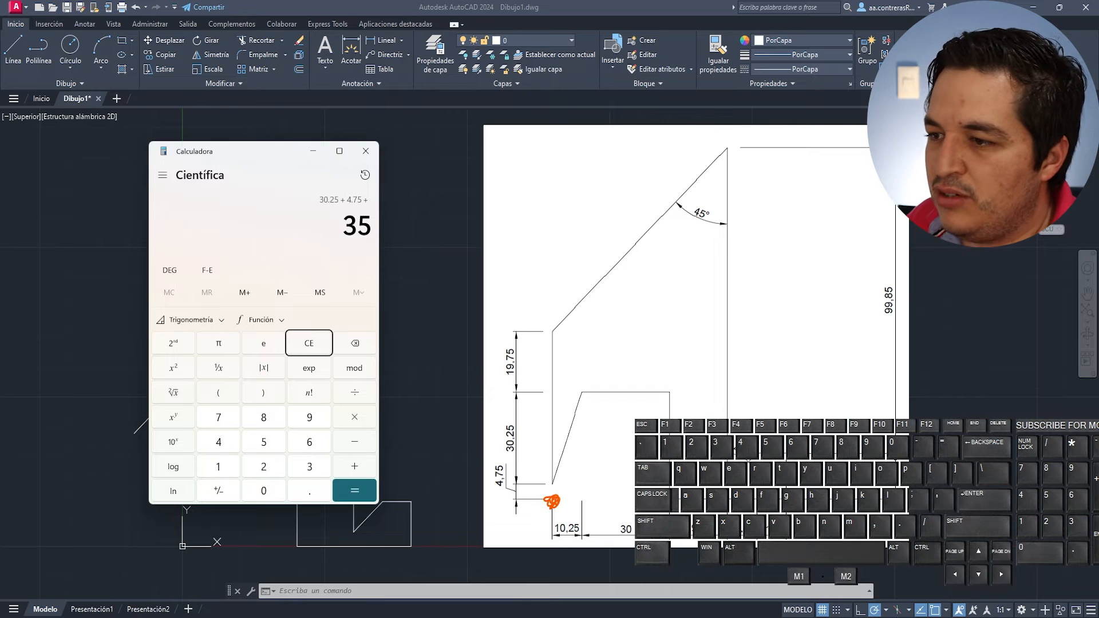
text(19.75)
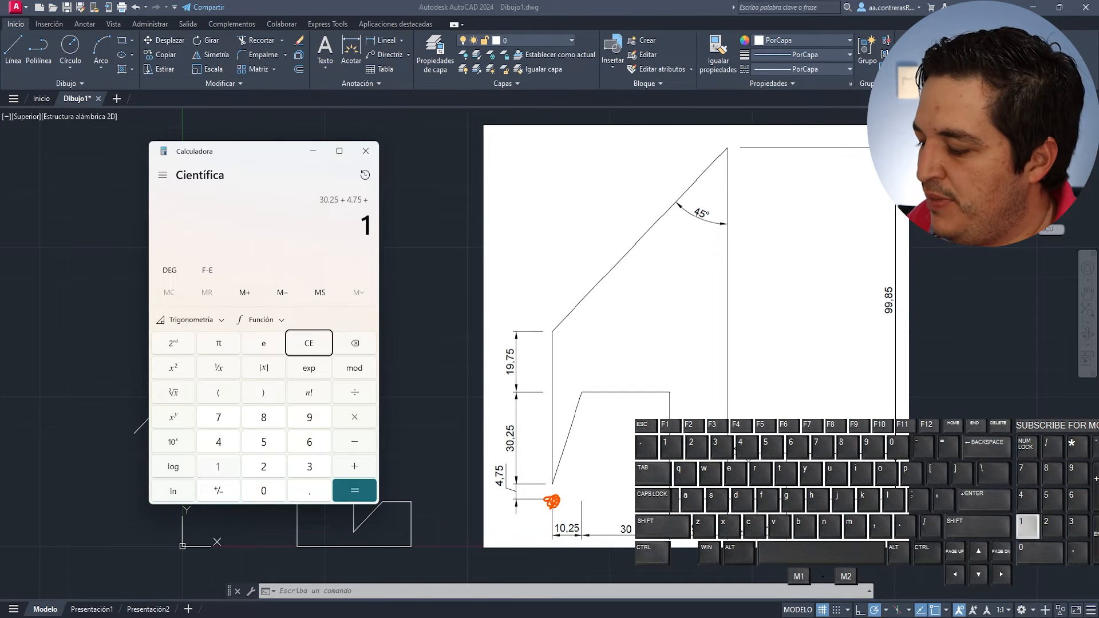
key(Return)
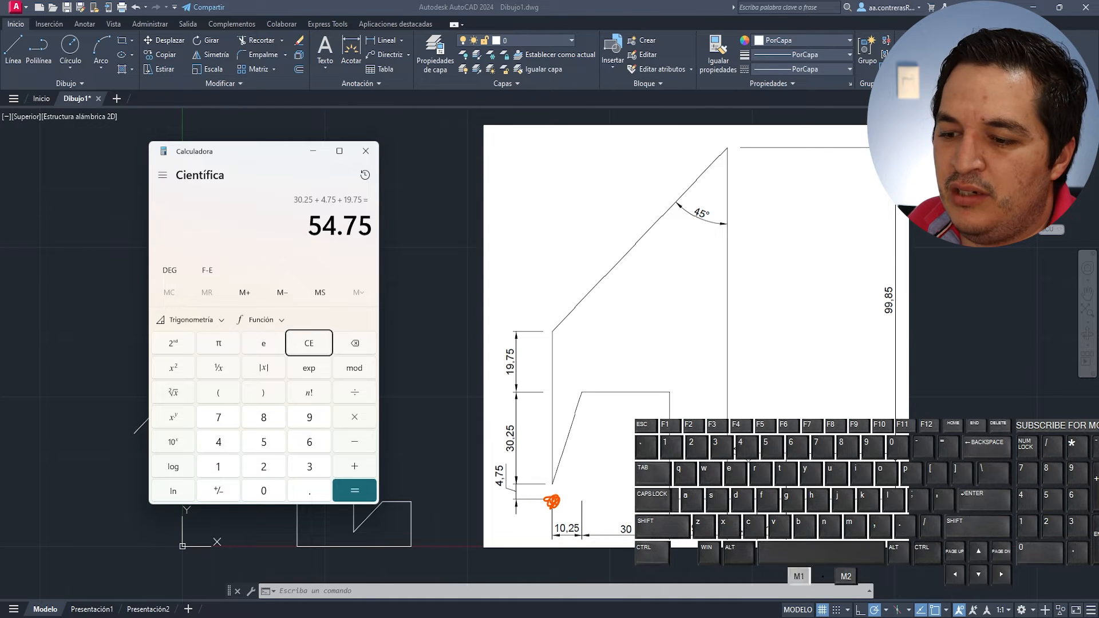
- Return from the calculator and draw a line from 0,0 vertically up to its intersection with the long diagonal, and end it
click(313, 151)
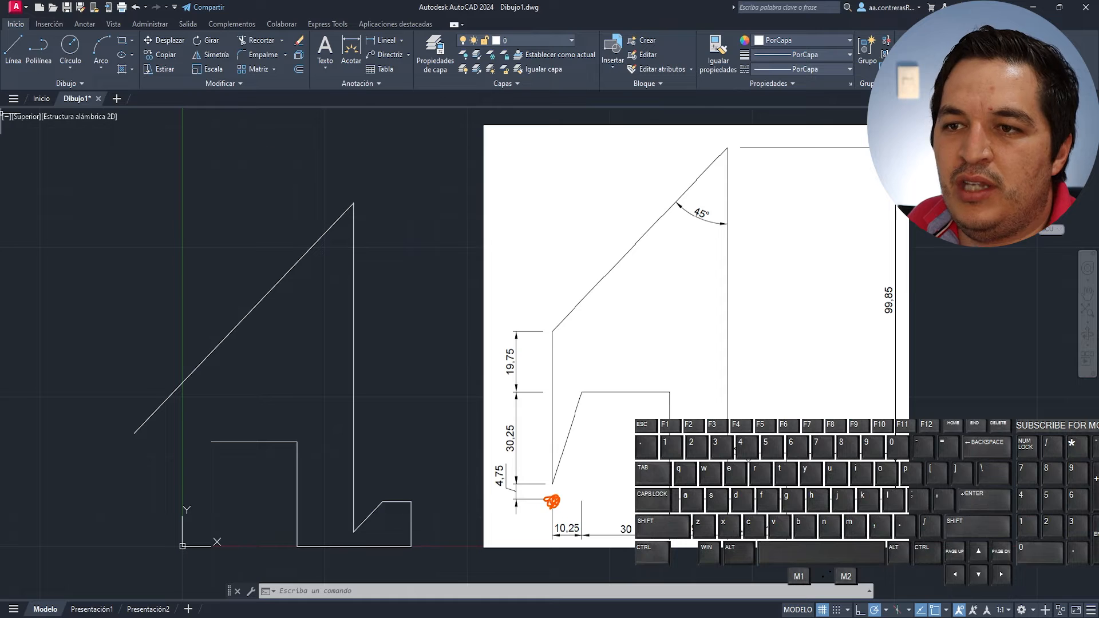
click(13, 50)
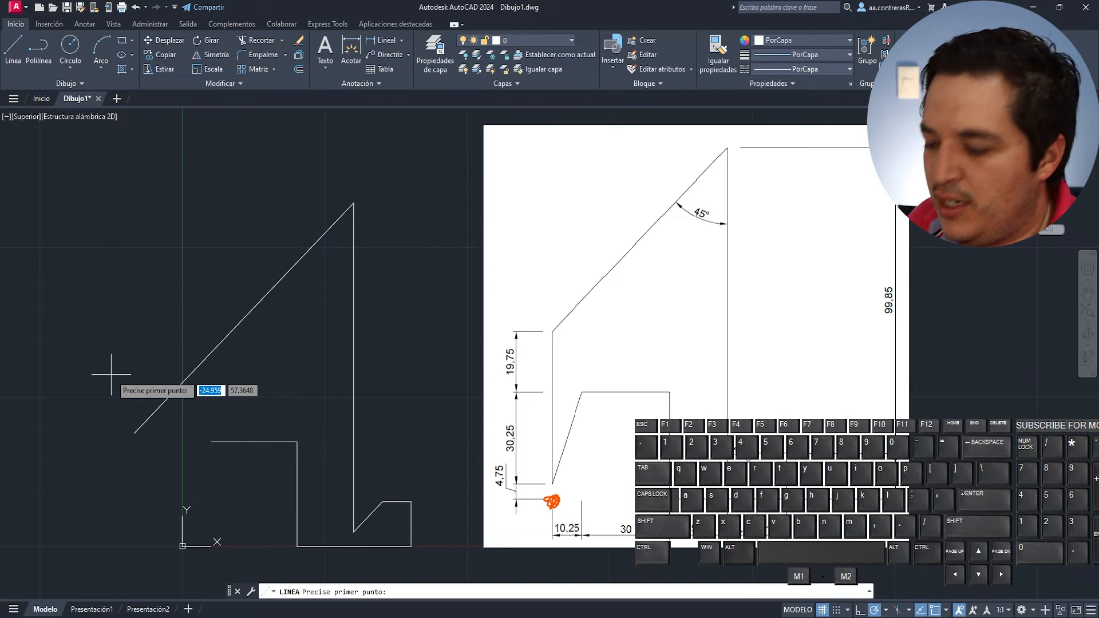
text(0,0)
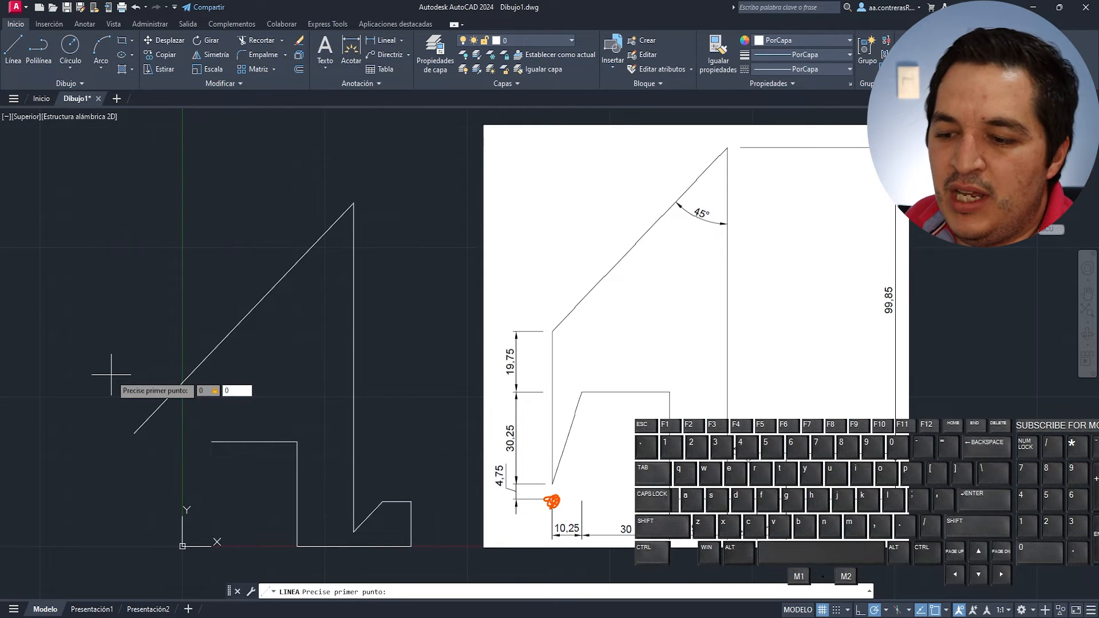
key(Return)
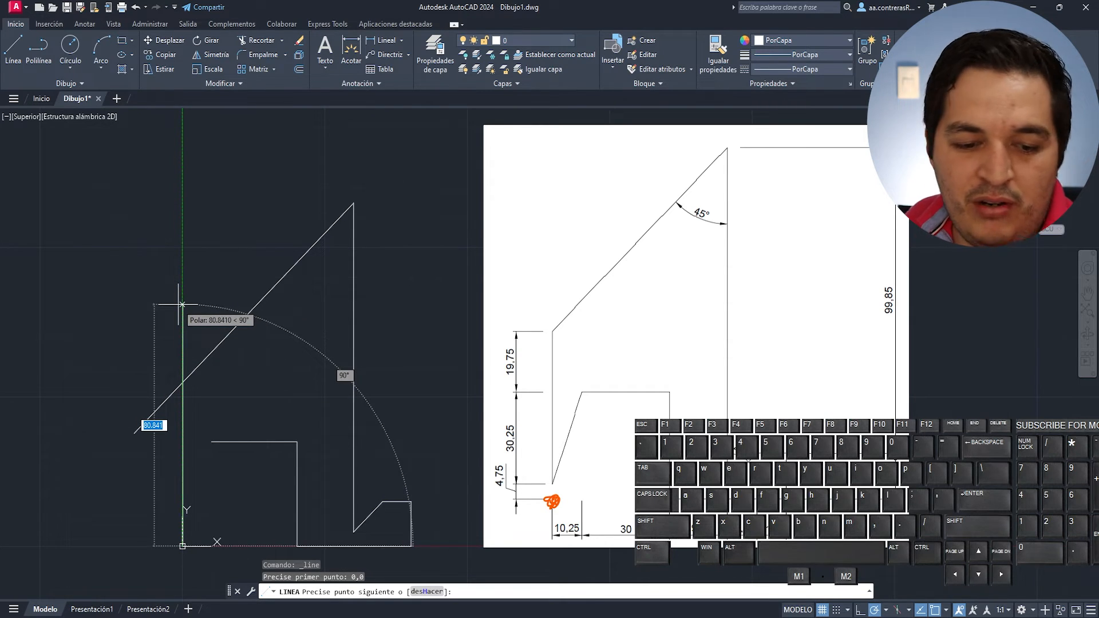
click(716, 617)
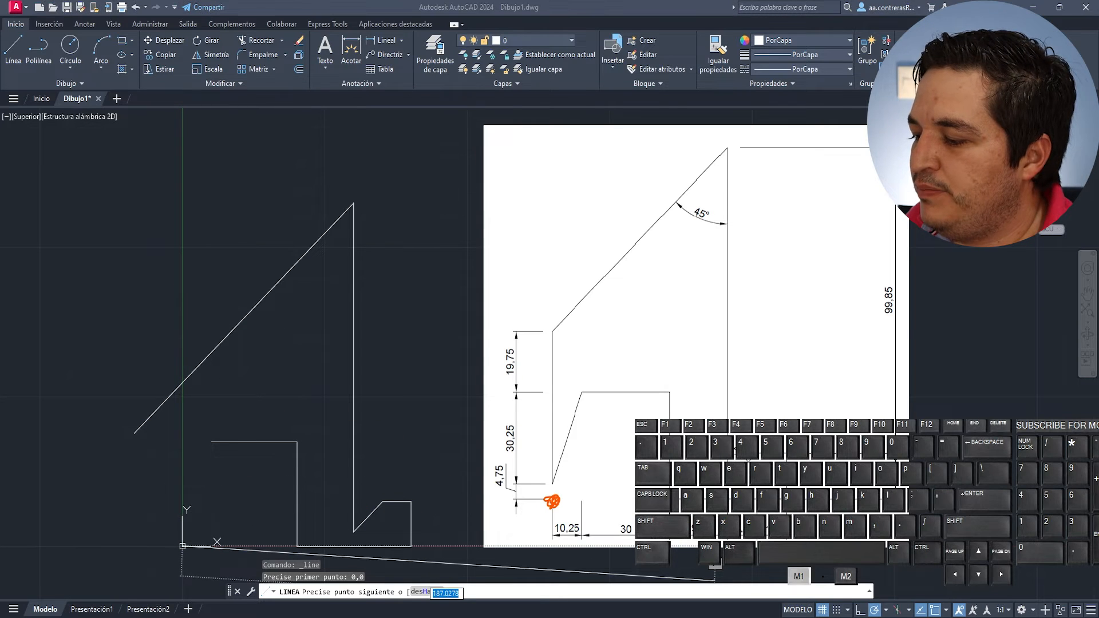
click(717, 617)
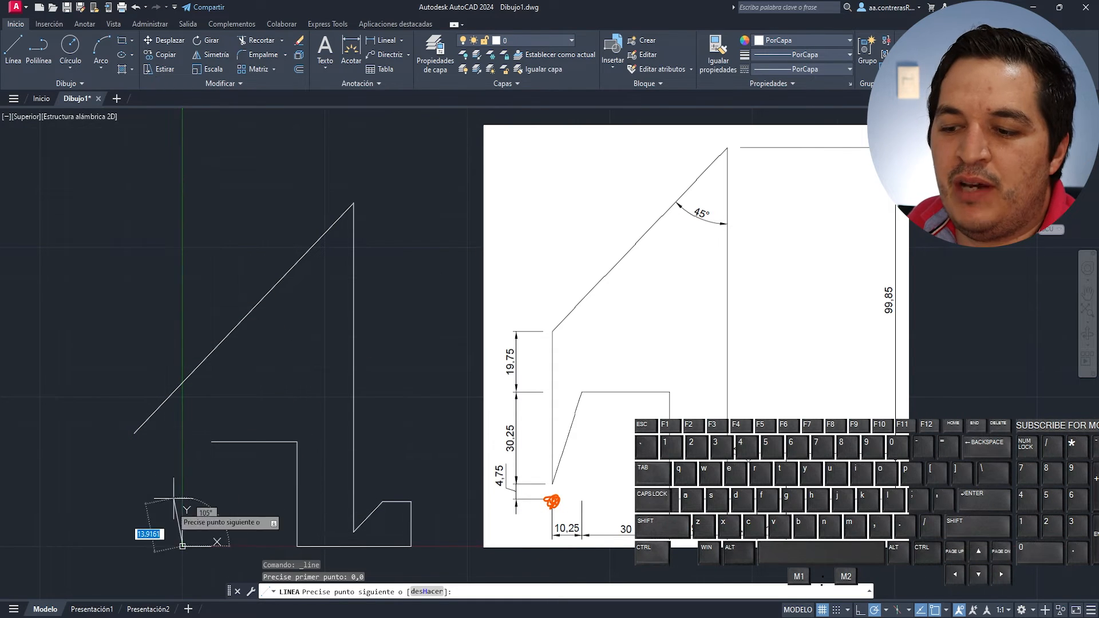
click(182, 381)
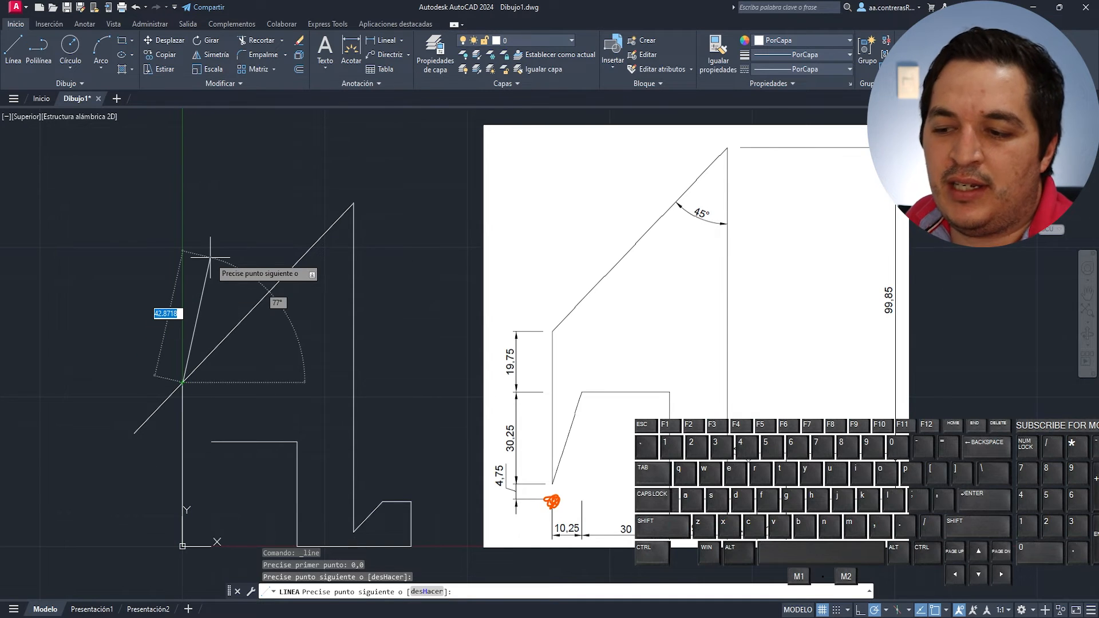
key(Escape)
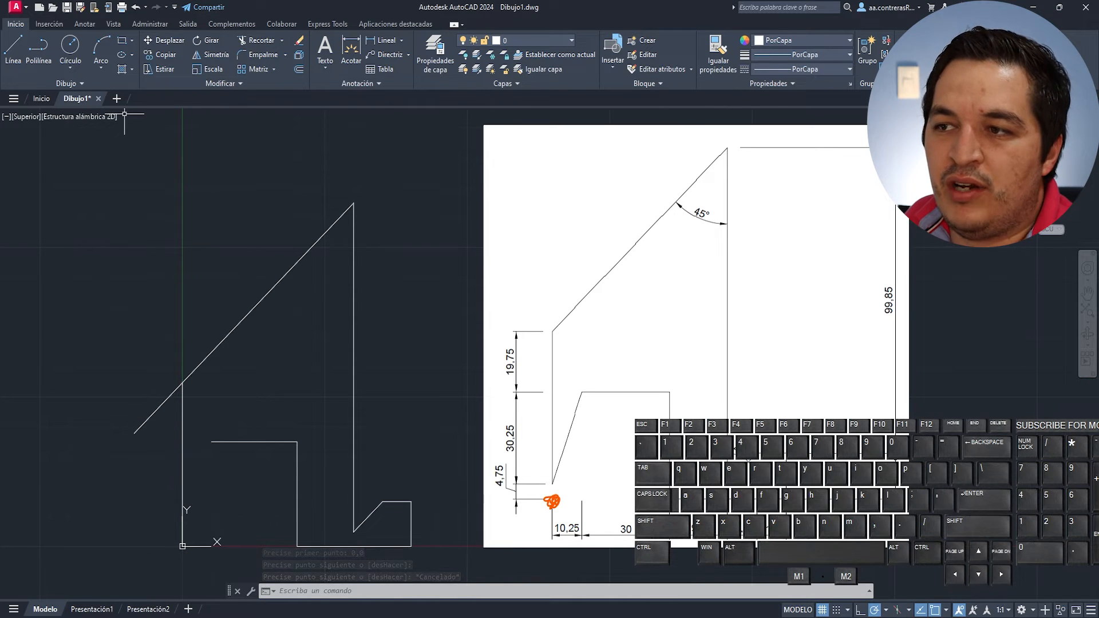
- Trim the long diagonal's excess beyond the vertical line on the Y axis, and end the trim
click(256, 40)
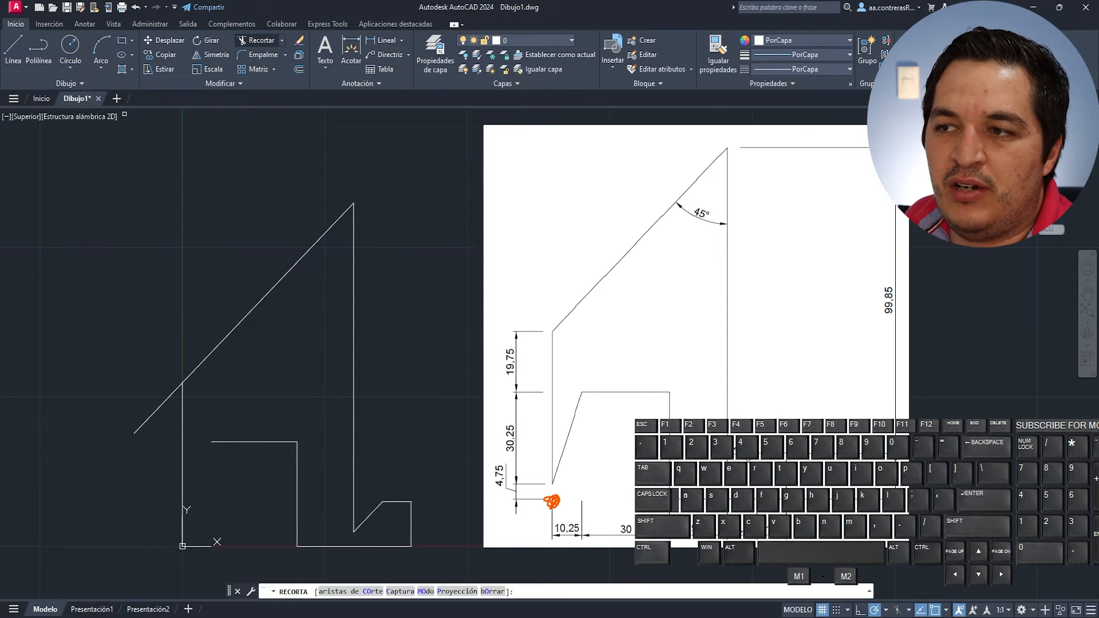
click(154, 411)
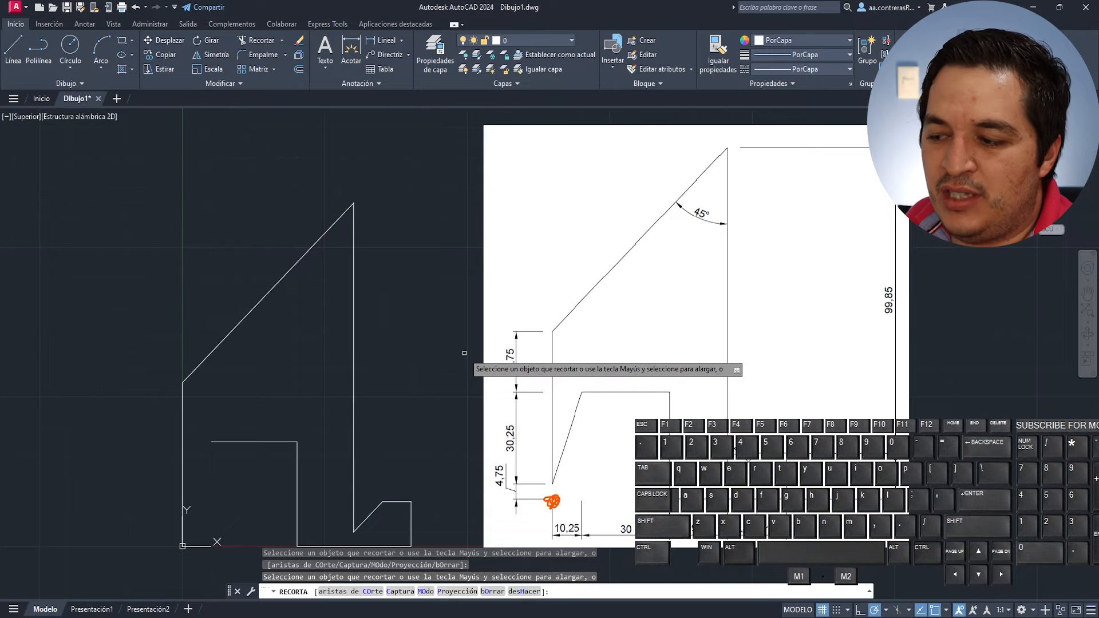
key(Escape)
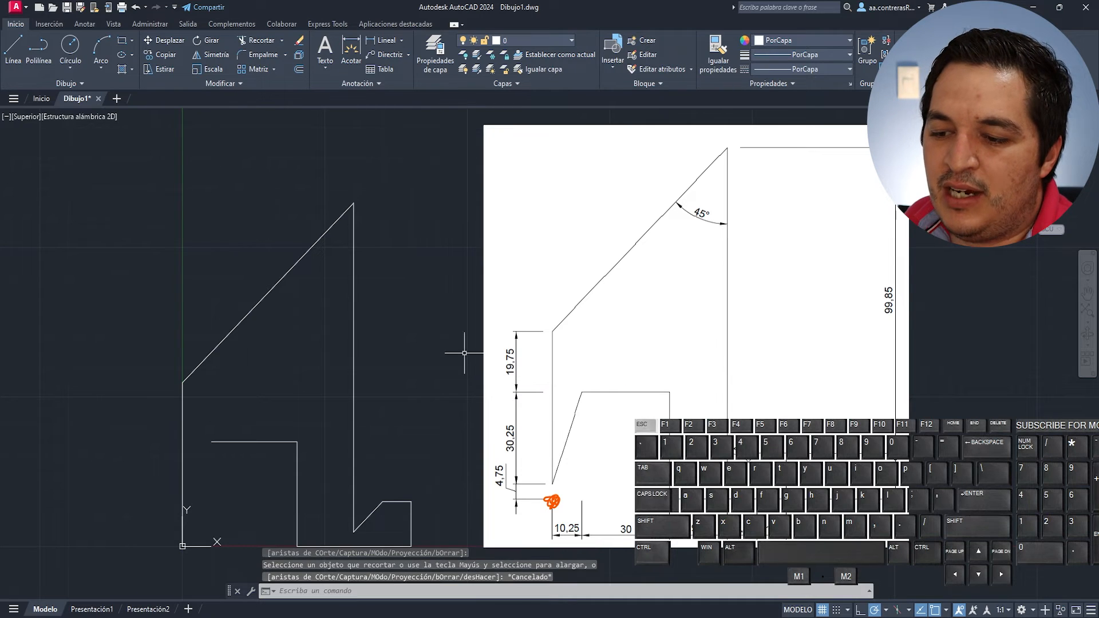
- Delete the vertical line running from the origin to the long diagonal's lower end
scroll(173, 541, up, 4)
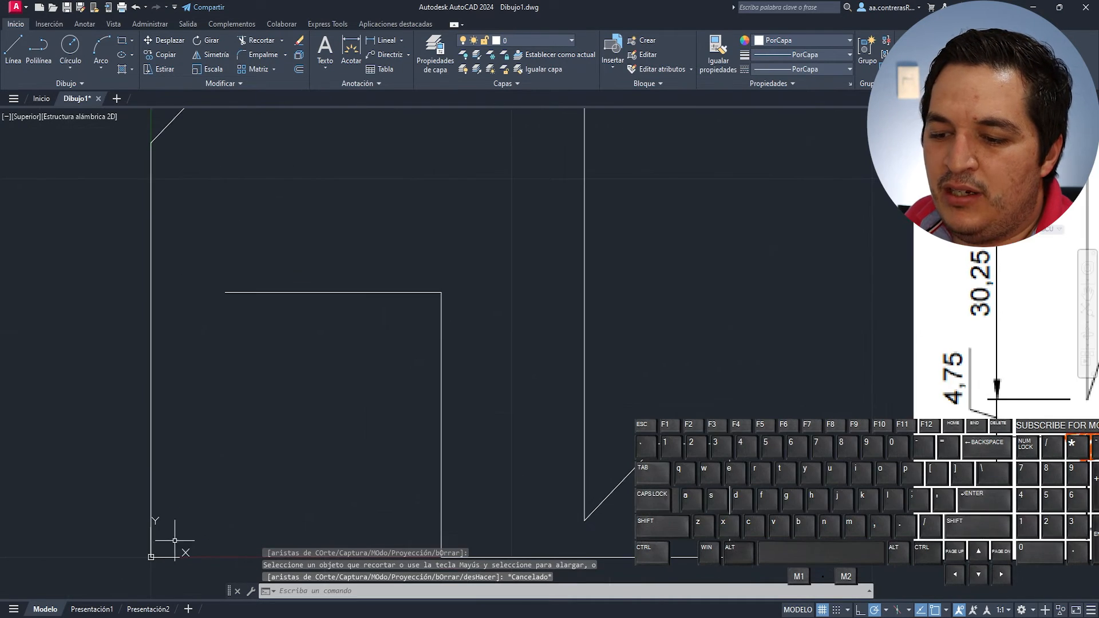
scroll(150, 521, up, 2)
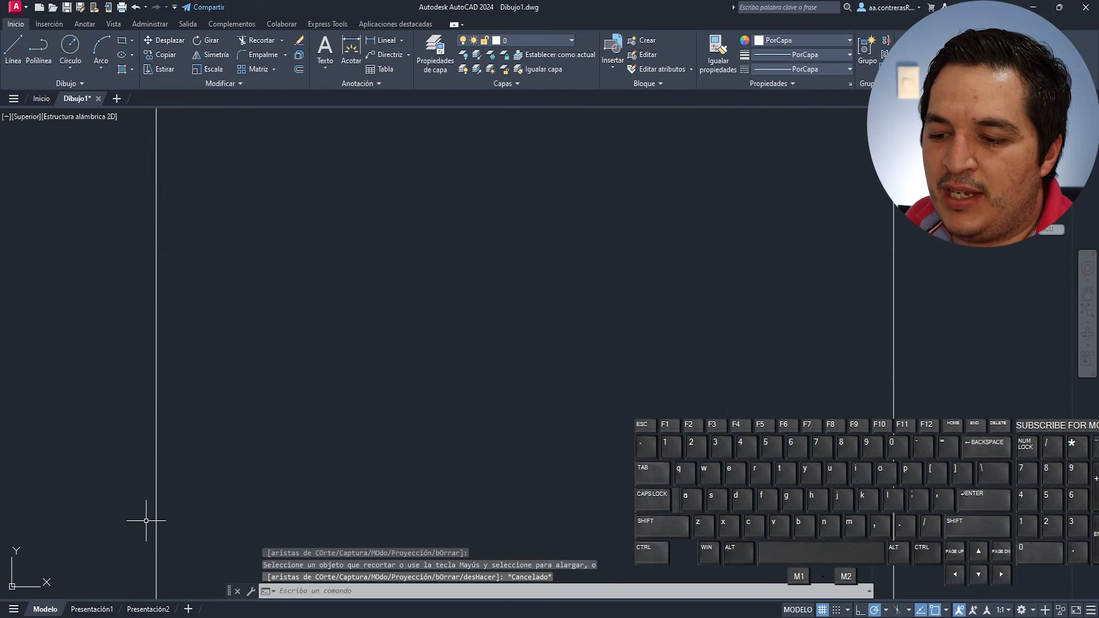
click(160, 452)
scroll(225, 494, down, 4)
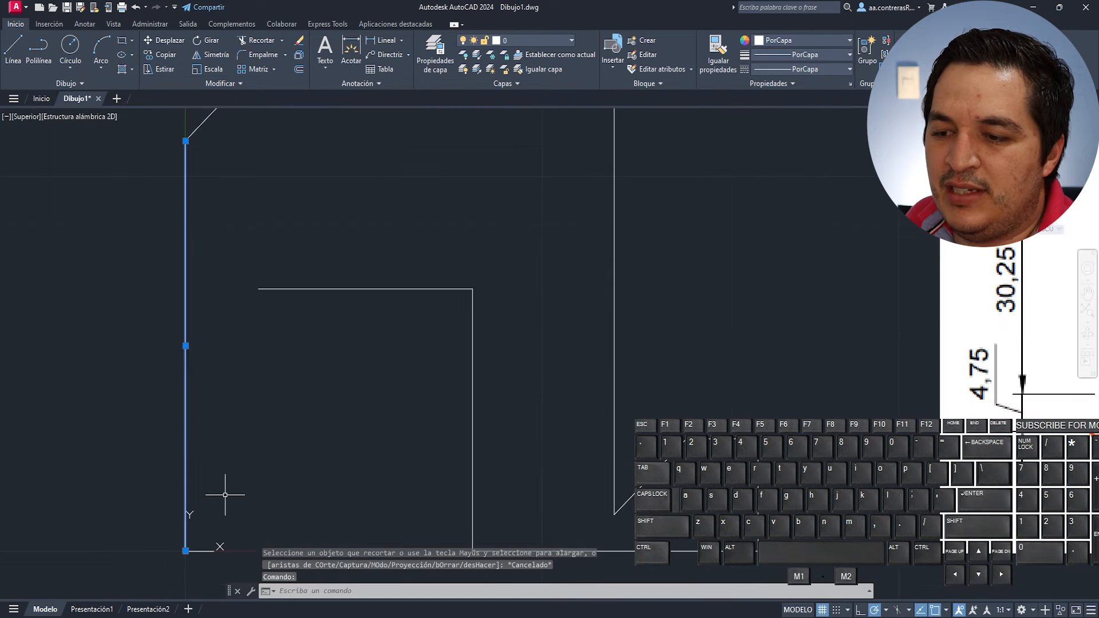
scroll(201, 385, up, 5)
scroll(212, 416, down, 5)
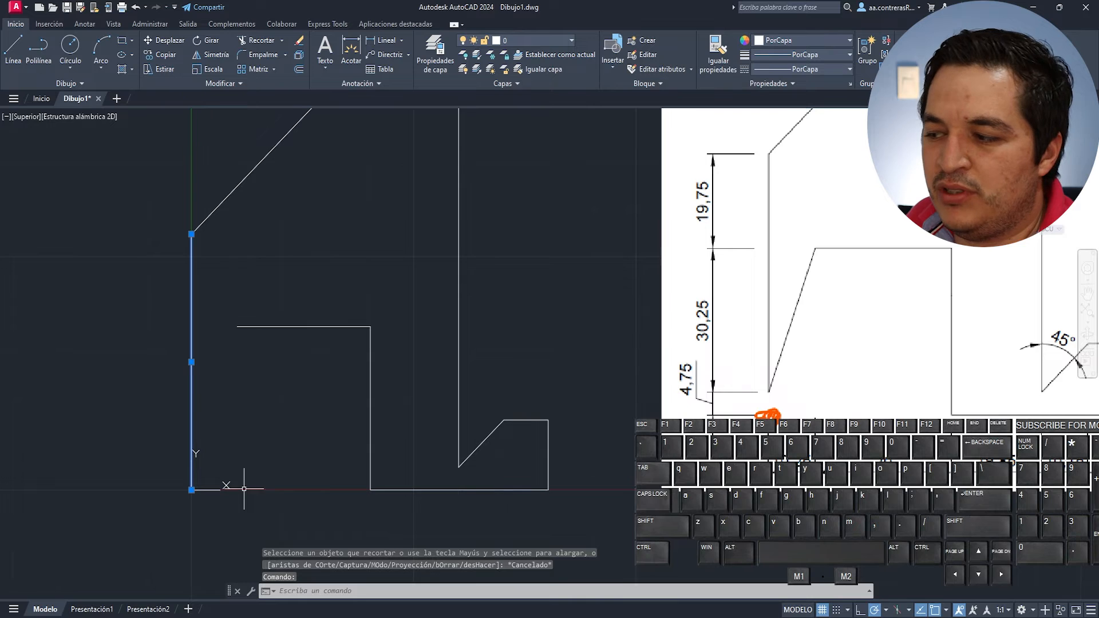
scroll(196, 507, down, 2)
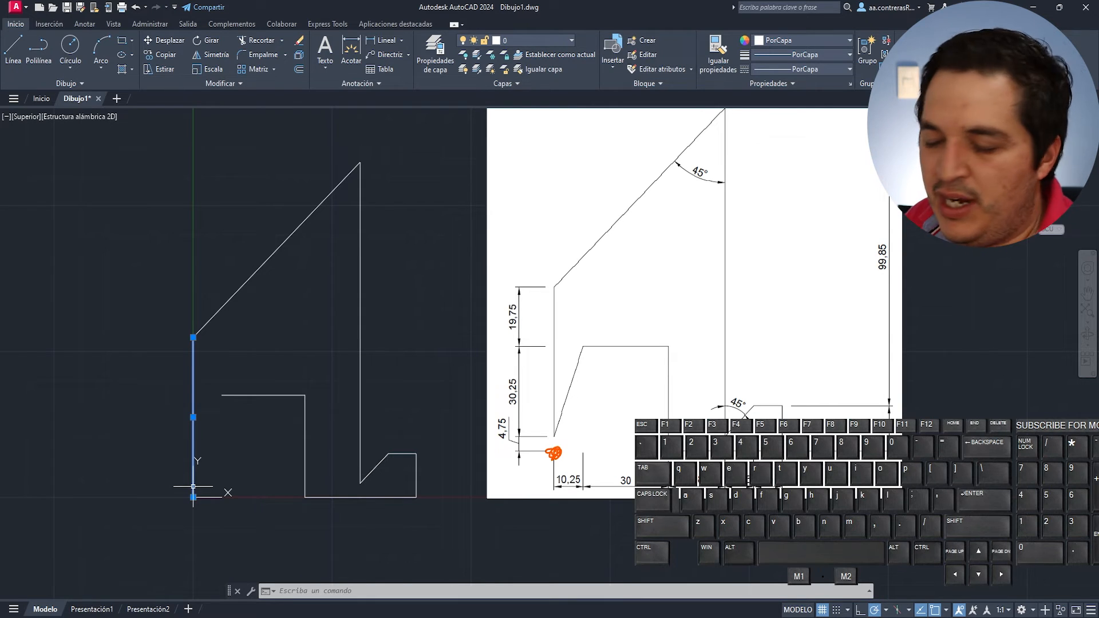
key(Delete)
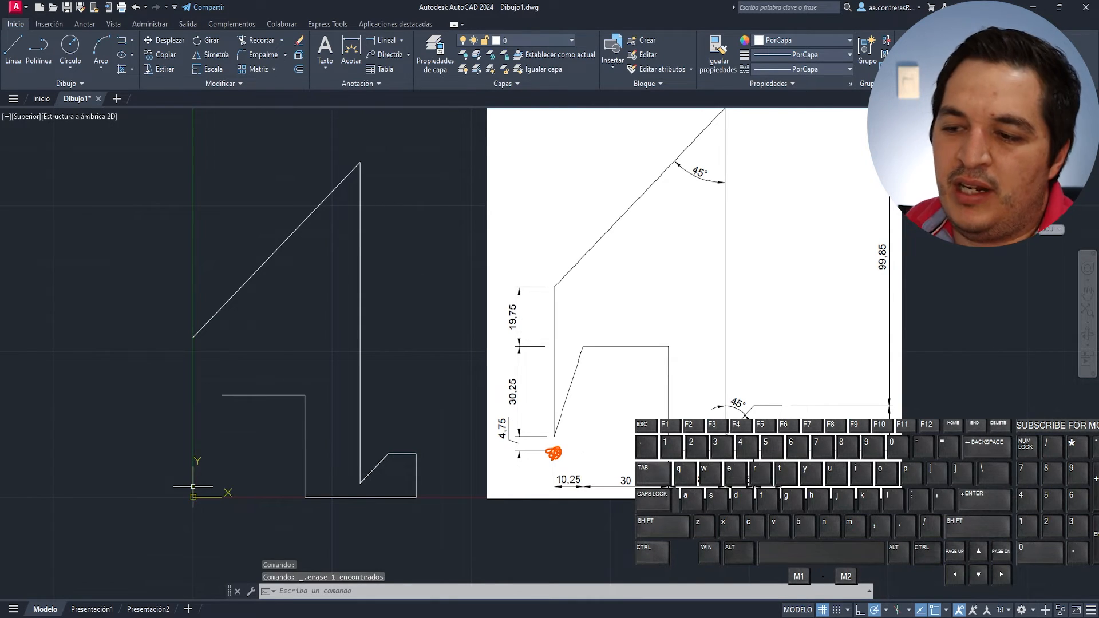
- Draw the left vertical edge from 0,4.75 up to the long diagonal's lower end, and end the line
click(13, 49)
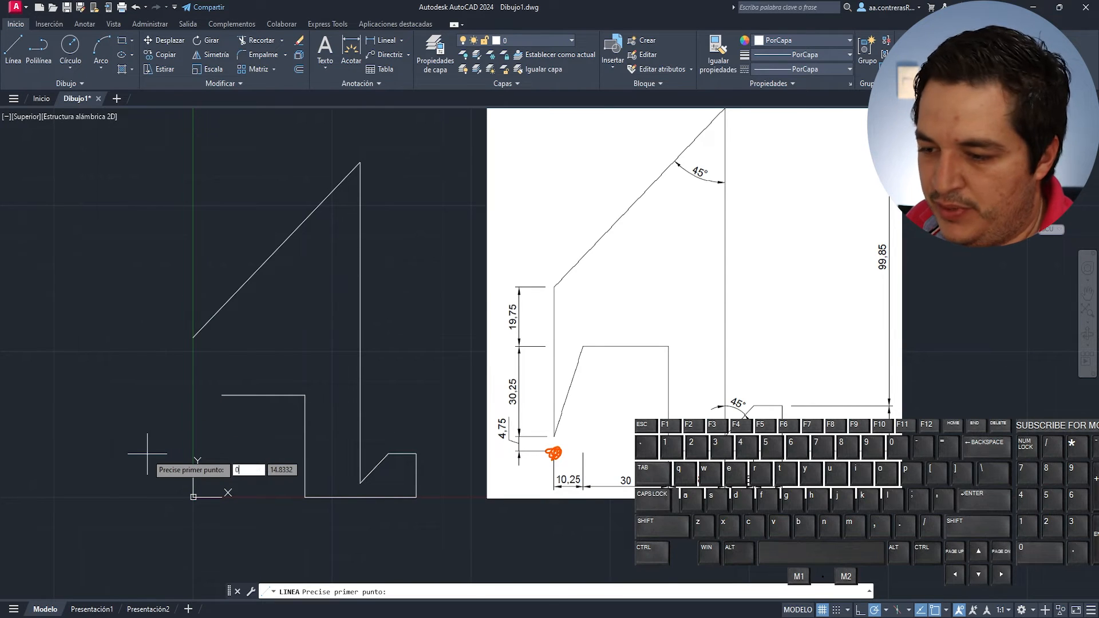
key(Tab)
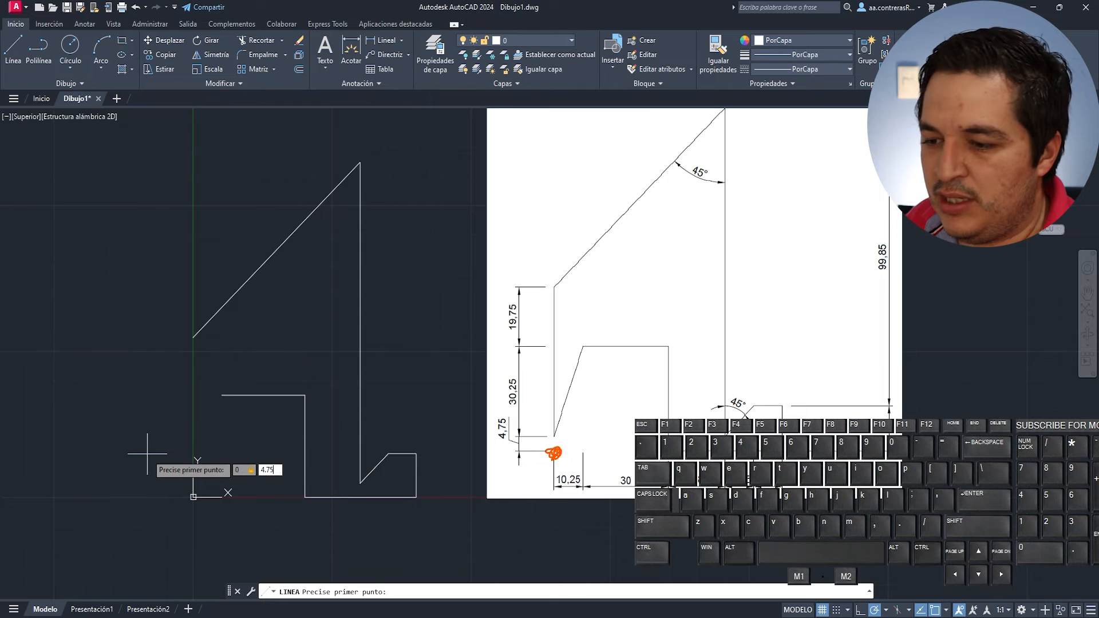
key(Return)
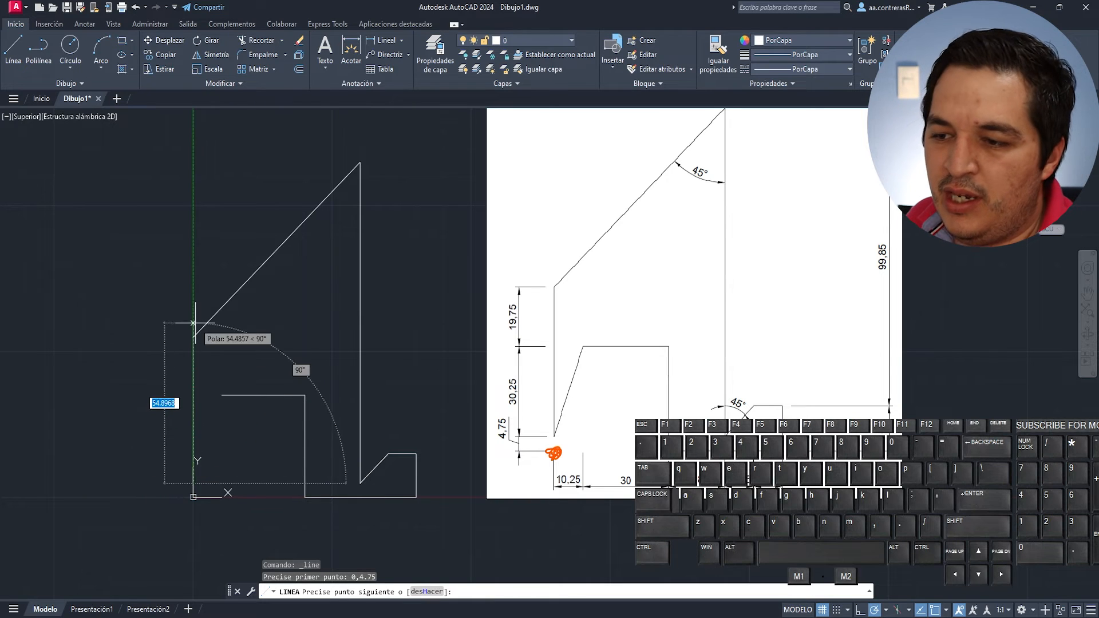
click(195, 337)
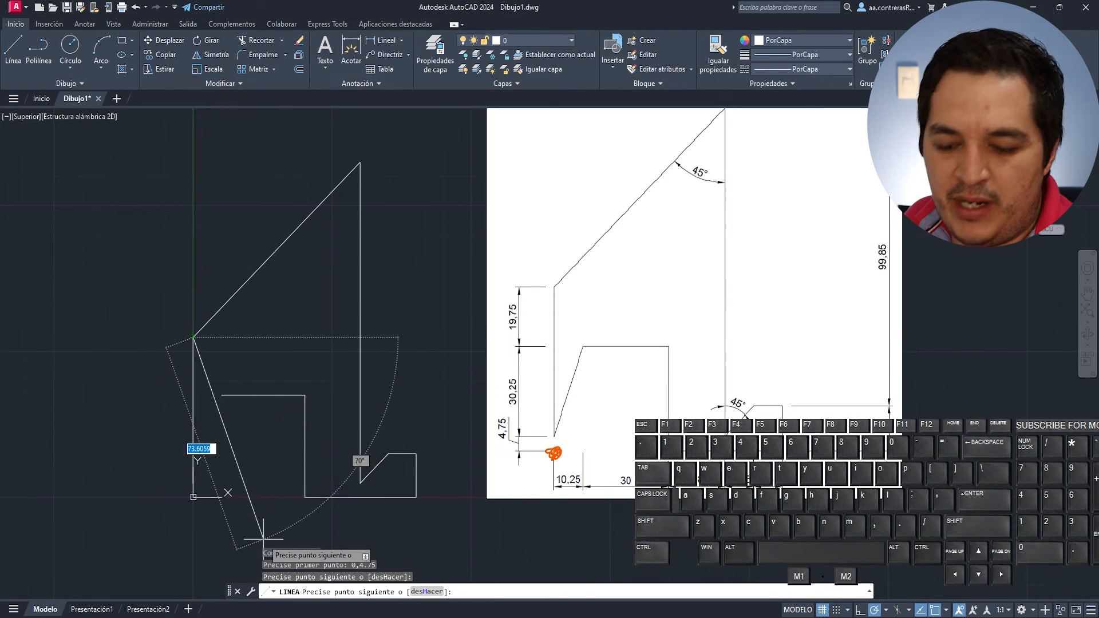
key(Escape)
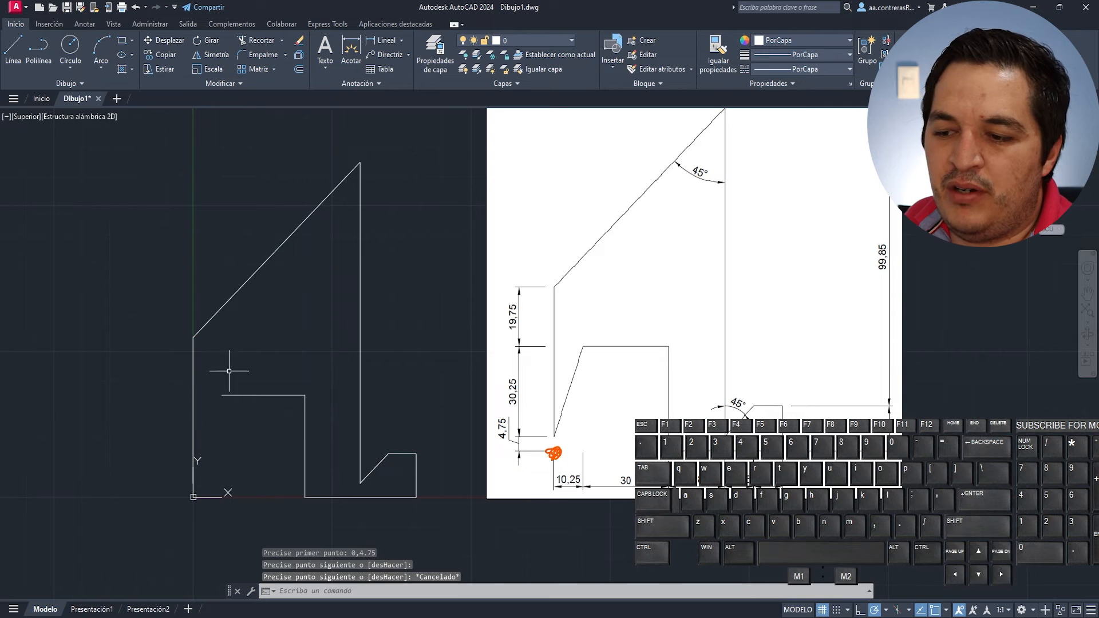
- Draw a slanted line from the left vertical edge's lower end to the open end of the notch's horizontal edge, and end it
scroll(233, 385, up, 6)
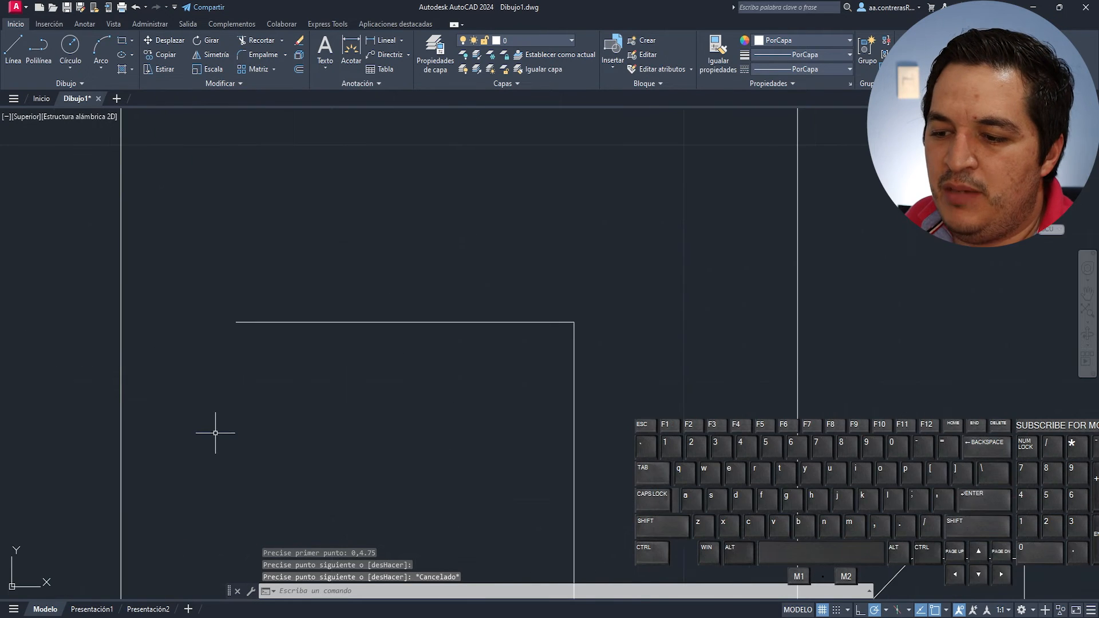
scroll(219, 452, down, 4)
click(13, 47)
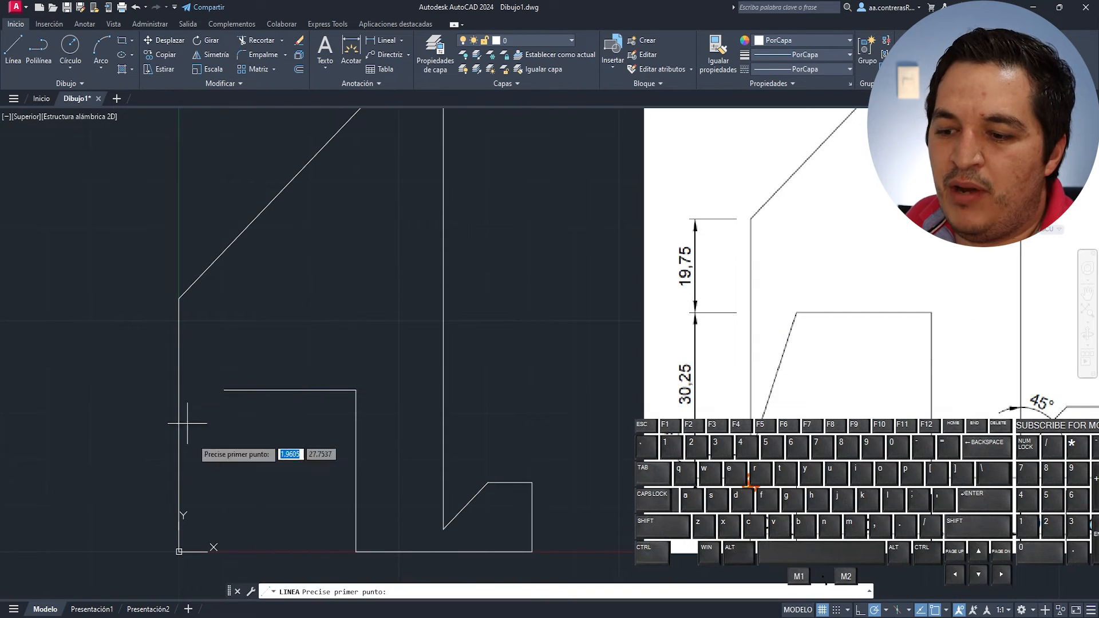
click(179, 530)
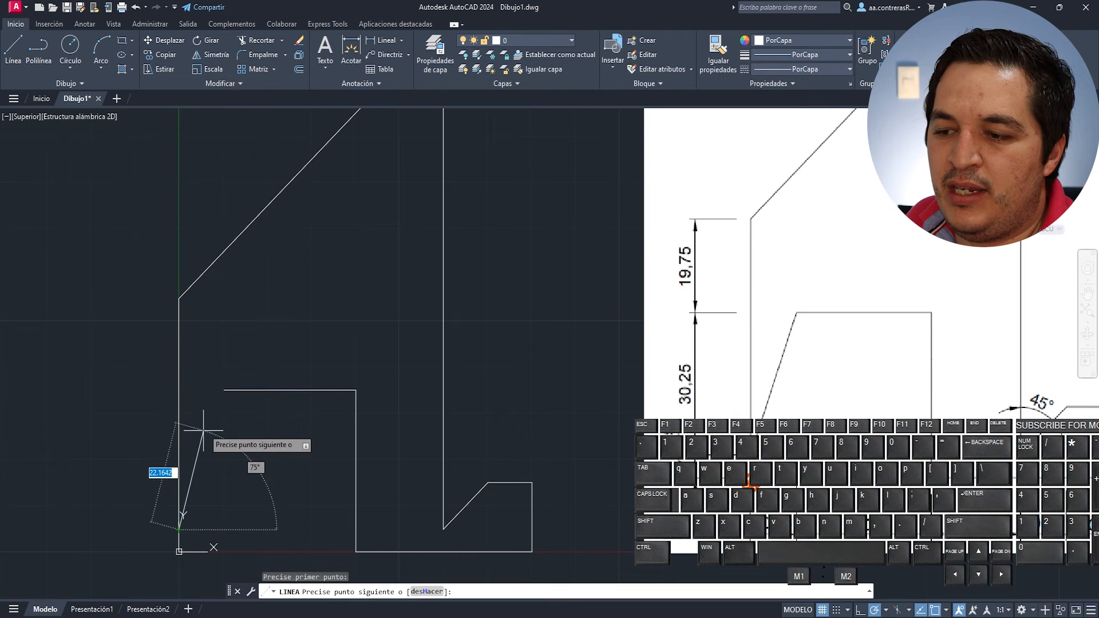
click(224, 389)
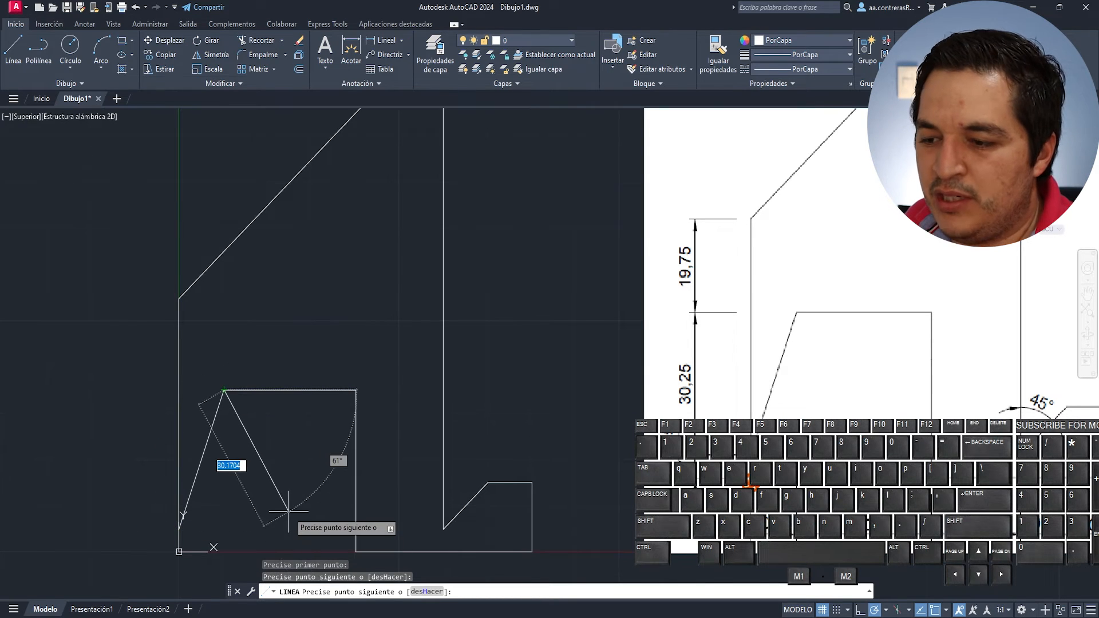
key(Escape)
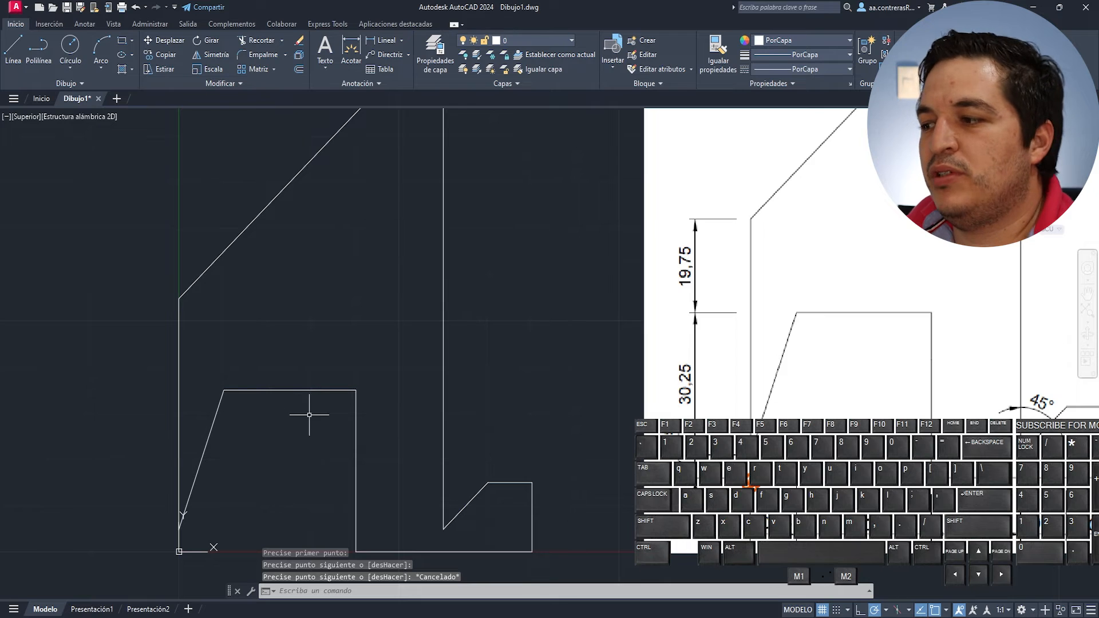
scroll(366, 389, down, 4)
scroll(401, 351, up, 2)
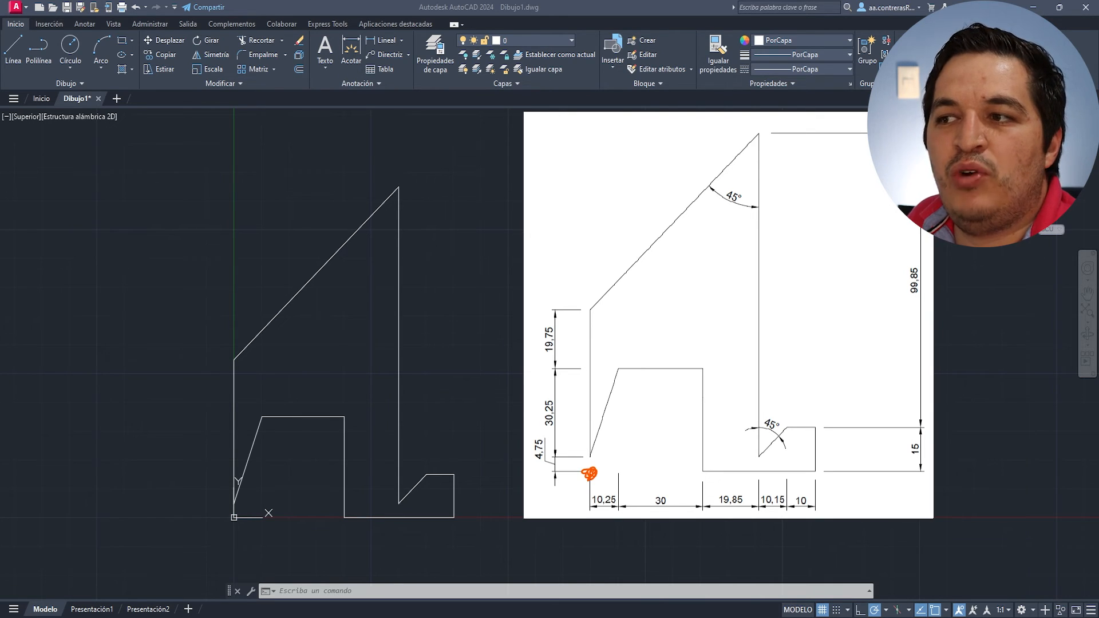
- Try to dimension the angle between the long diagonal and the long vertical edge with the general Dimension command
click(332, 133)
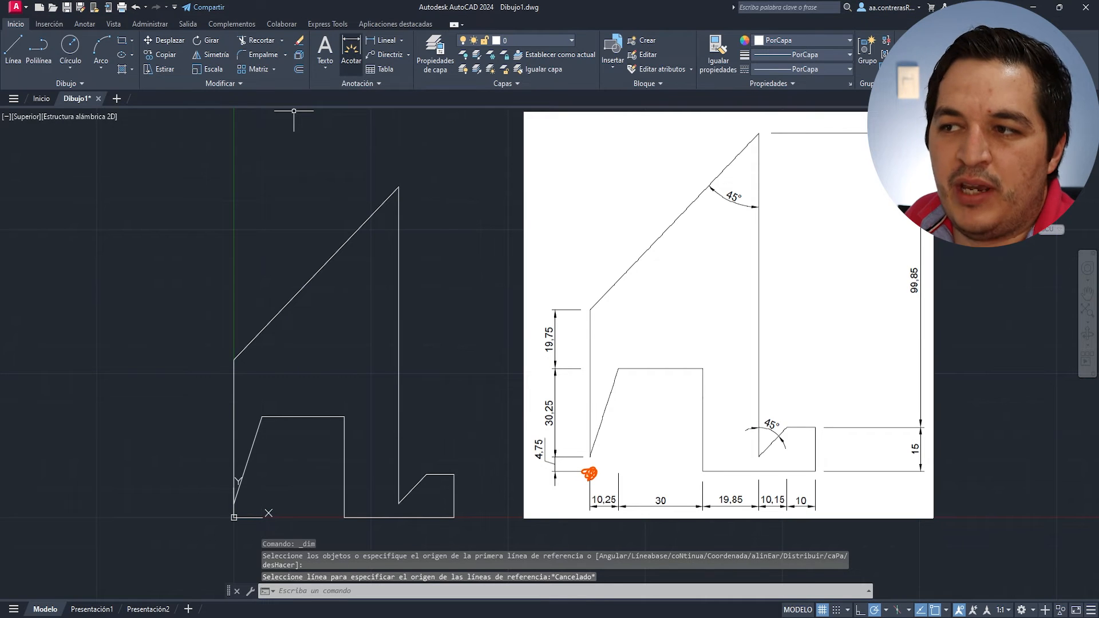
click(340, 247)
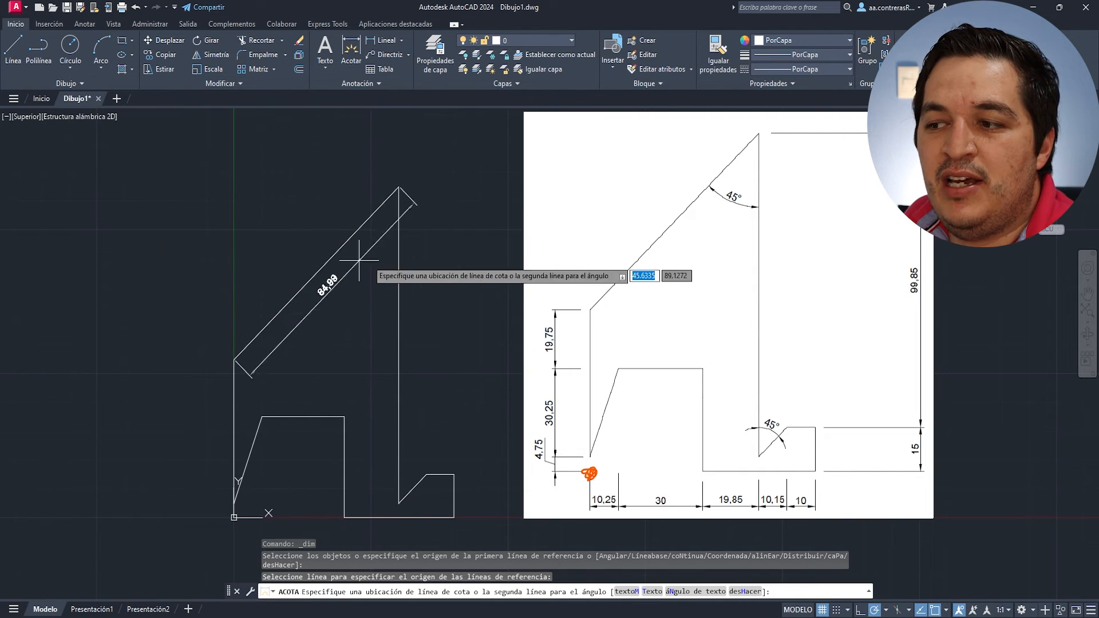
click(397, 290)
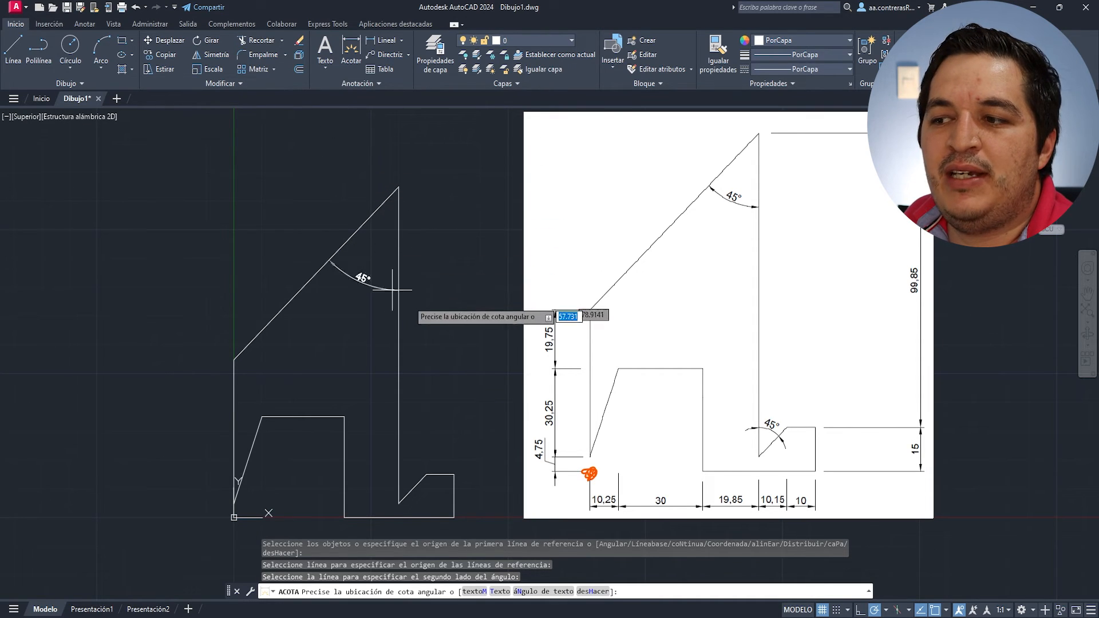
key(Escape)
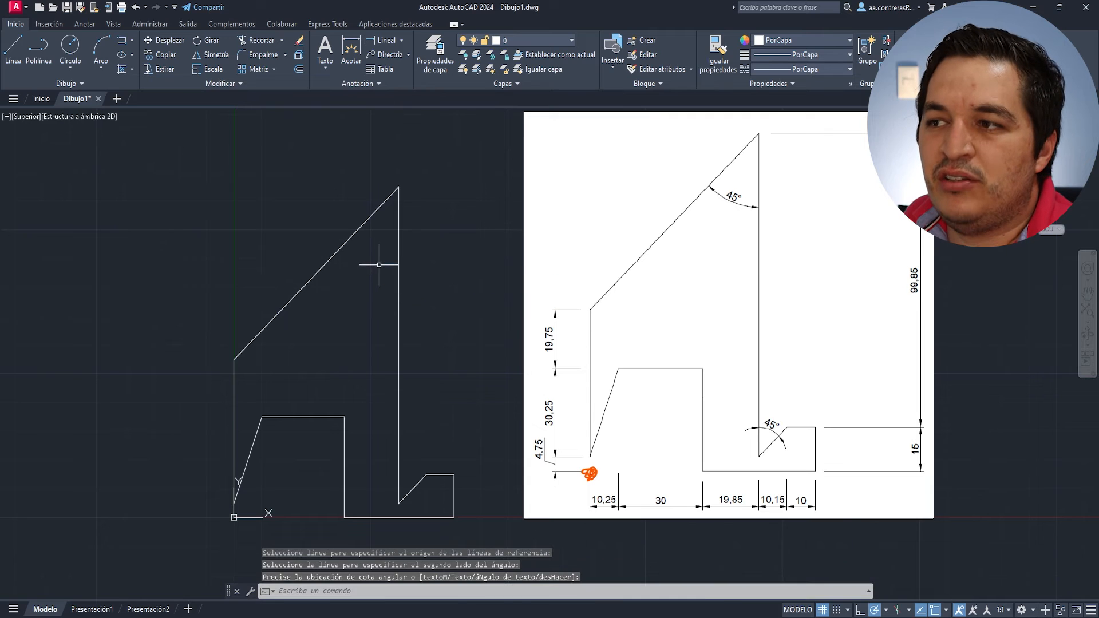
click(402, 40)
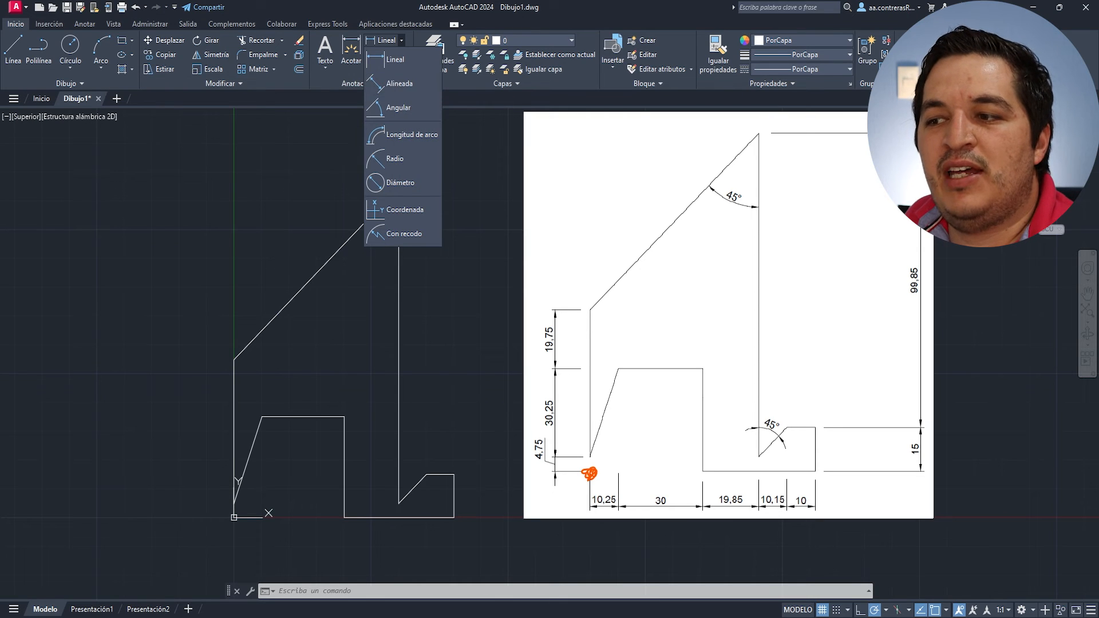
click(314, 178)
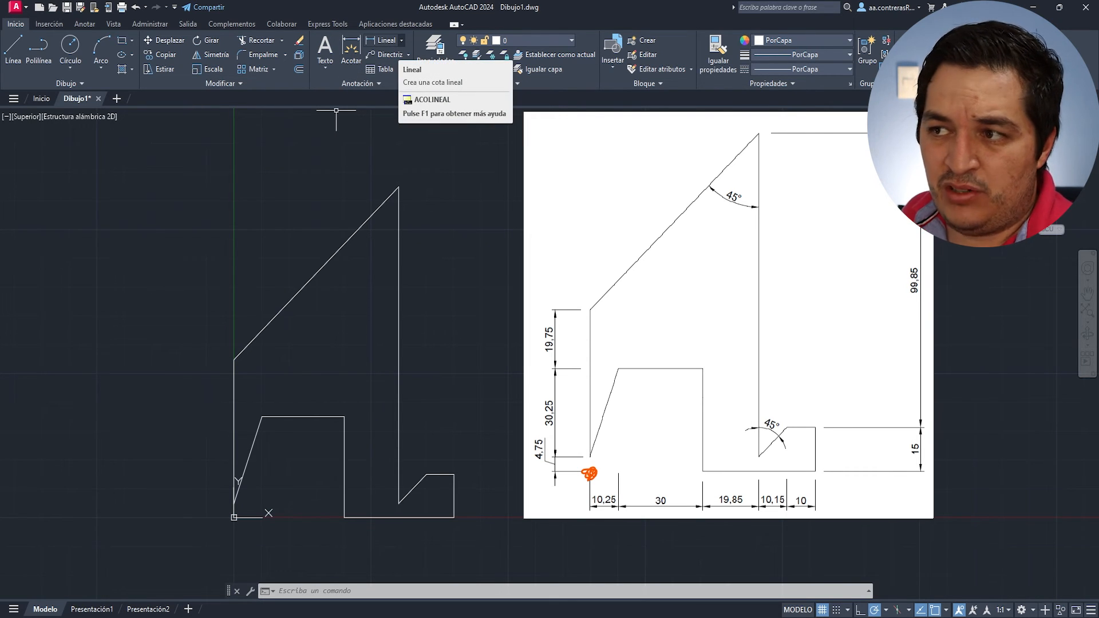
click(401, 40)
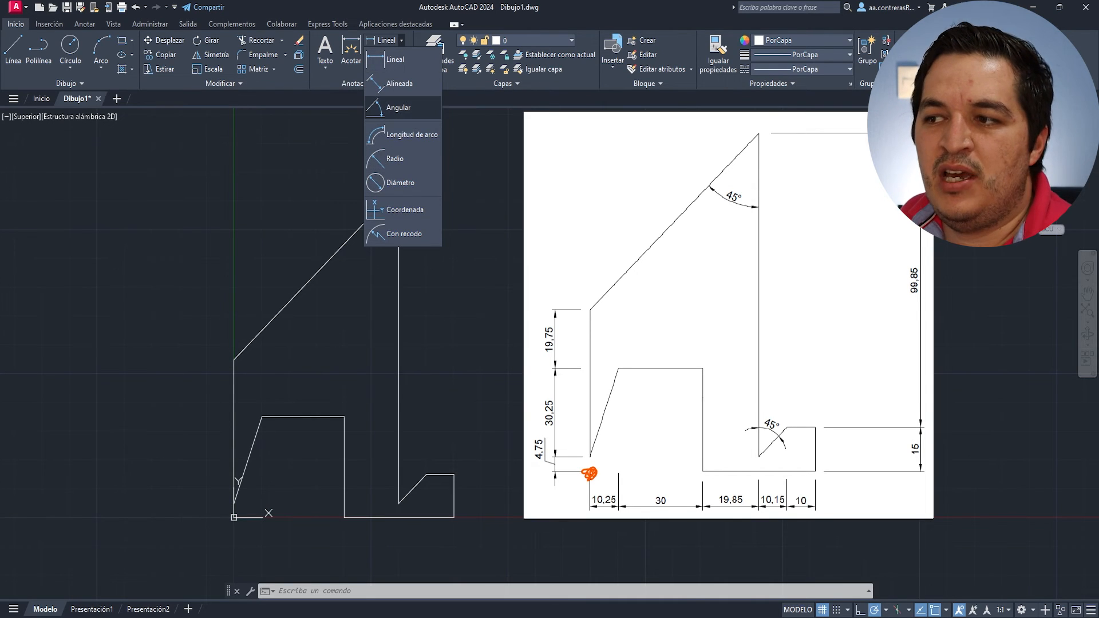
- Add an angular dimension between the long diagonal and the long vertical edge, placing its arc inside the corner
click(399, 107)
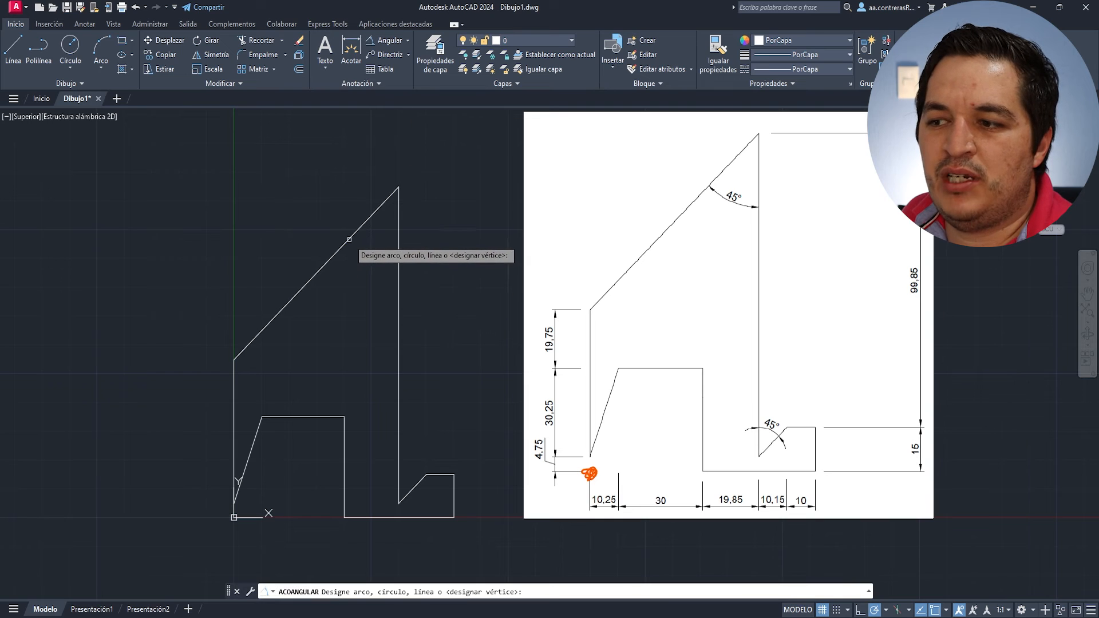
click(348, 238)
click(399, 239)
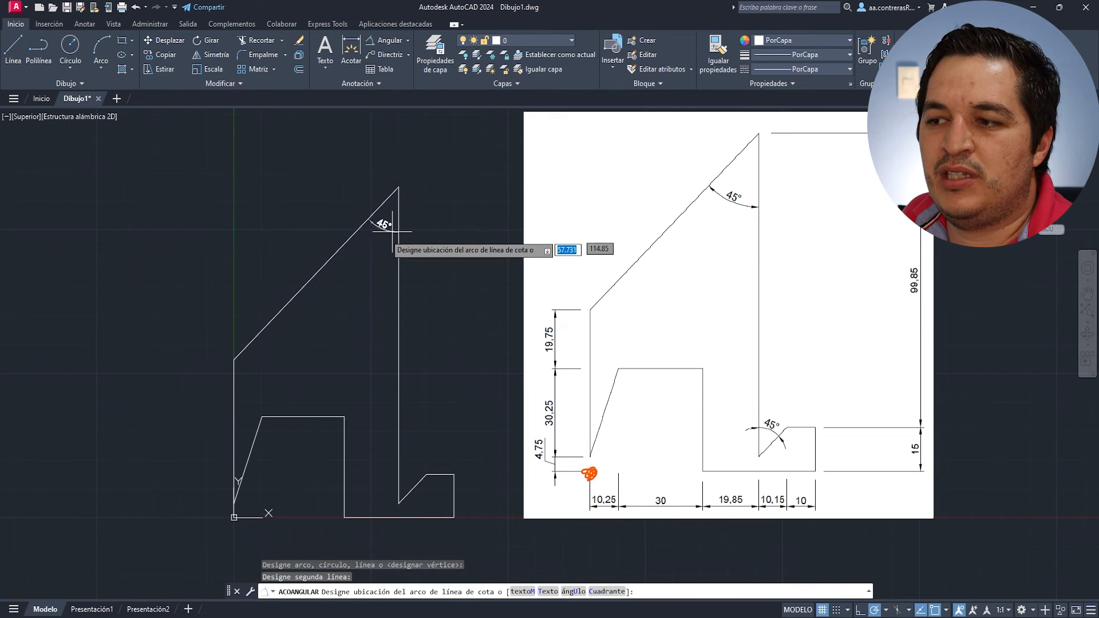
click(377, 237)
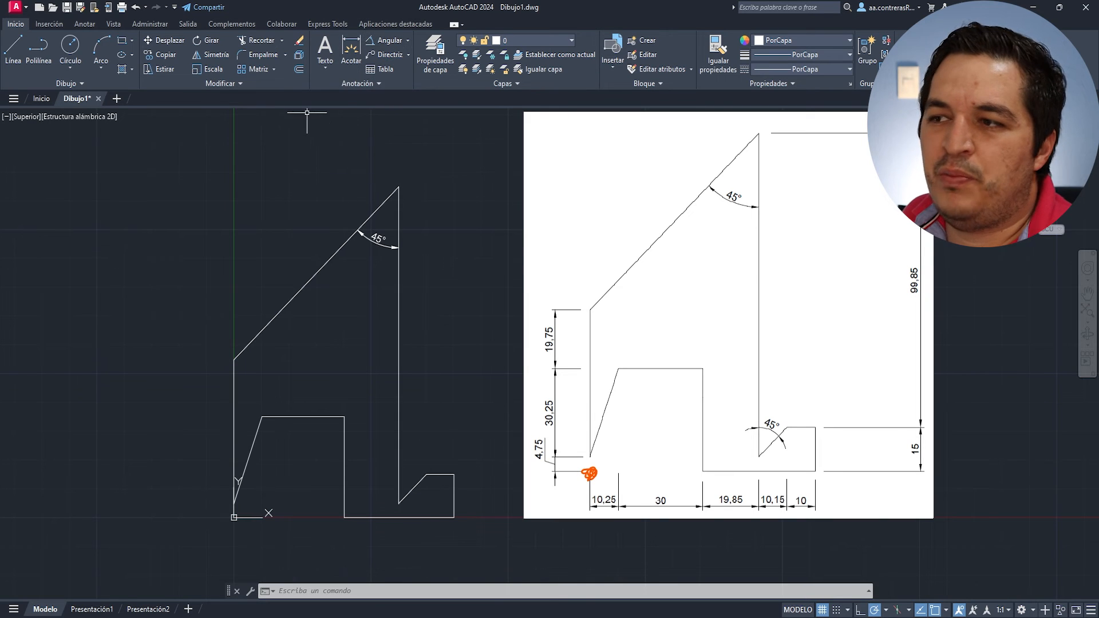
- Dimension the angle between the long vertical edge and the short slanted edge at its lower end, placing it above the vertex
click(351, 51)
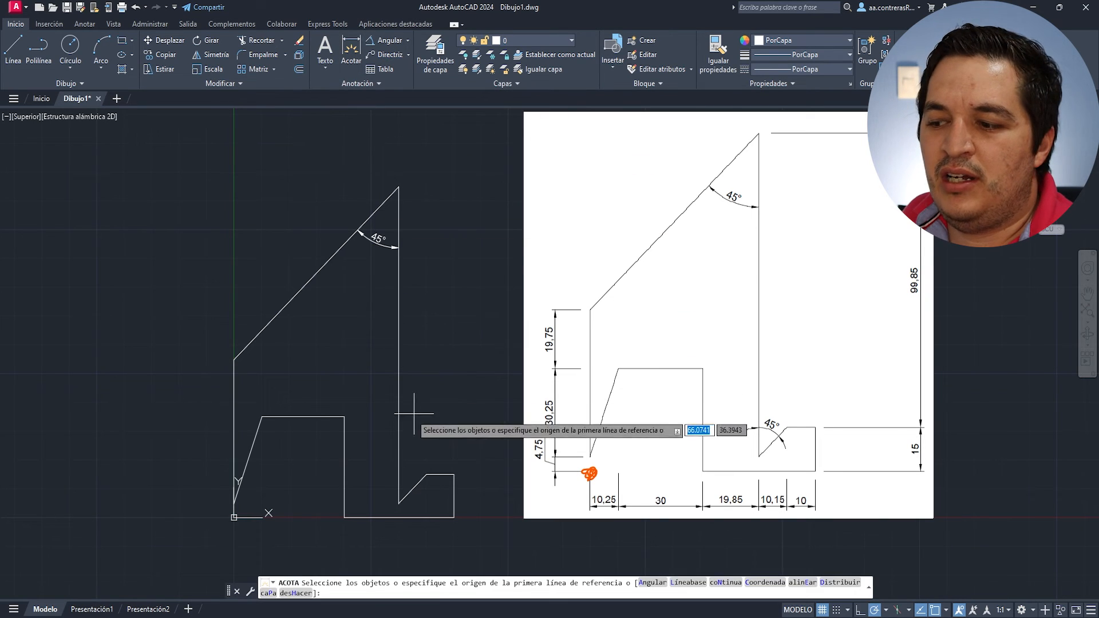
click(399, 497)
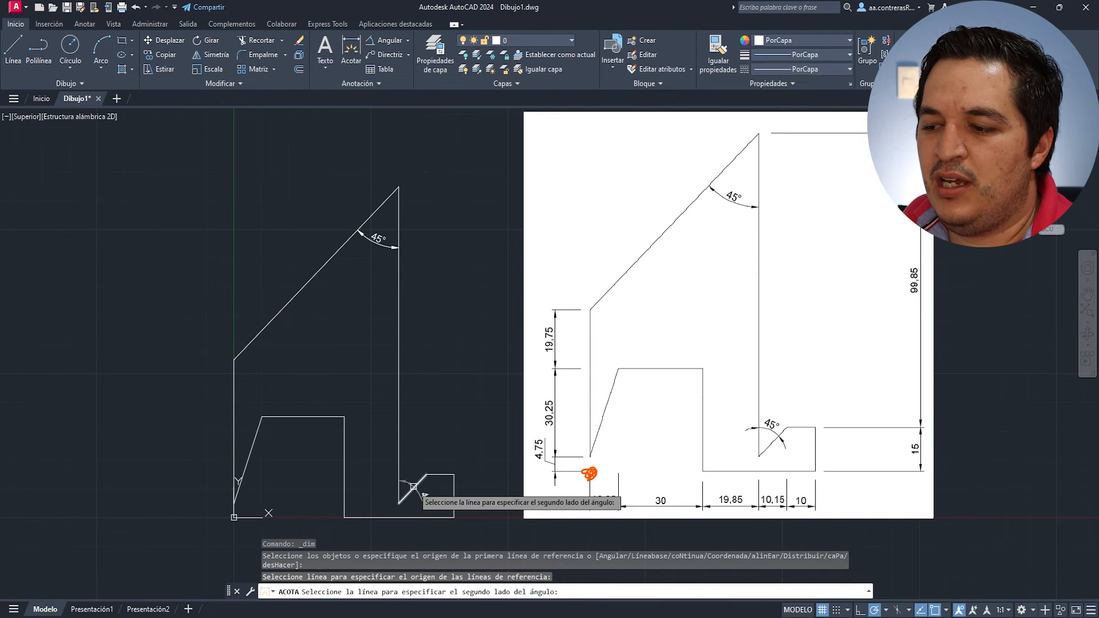
click(415, 486)
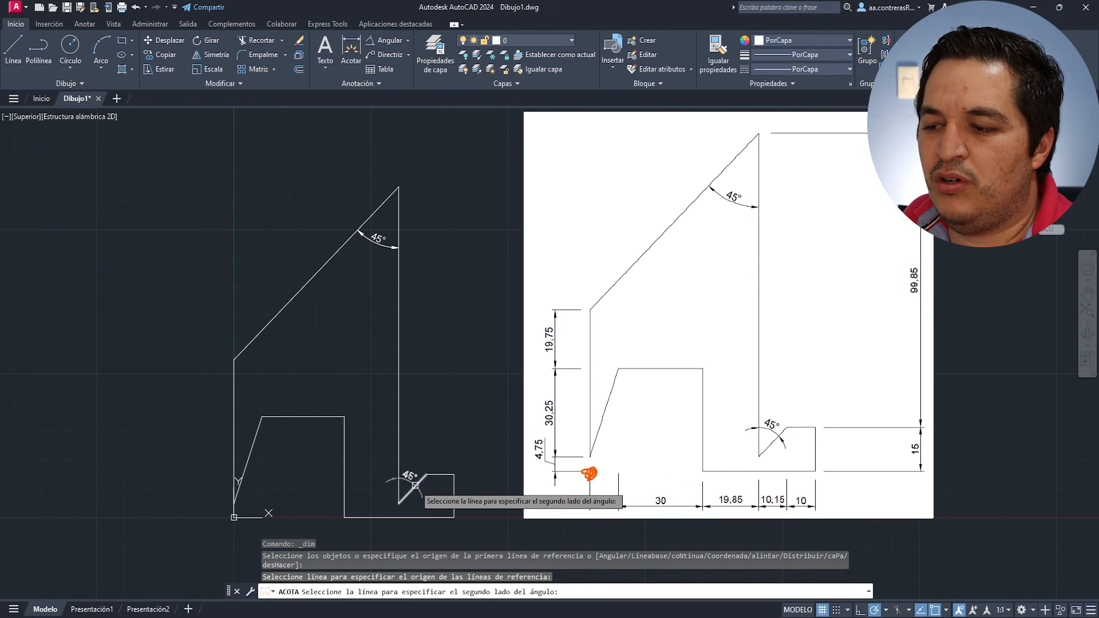
click(415, 486)
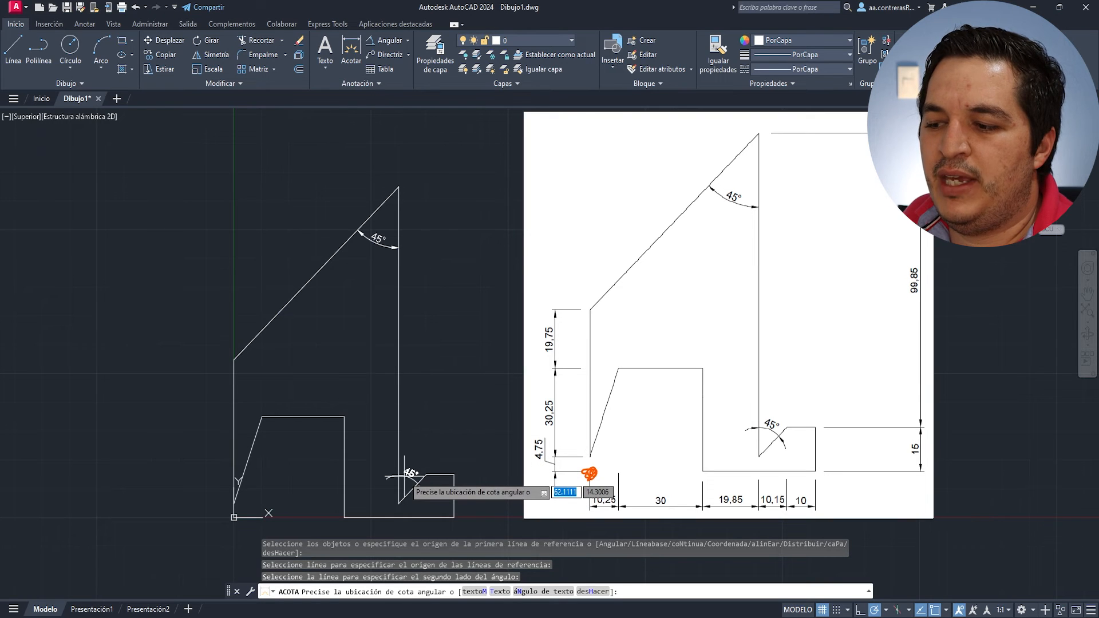
click(413, 476)
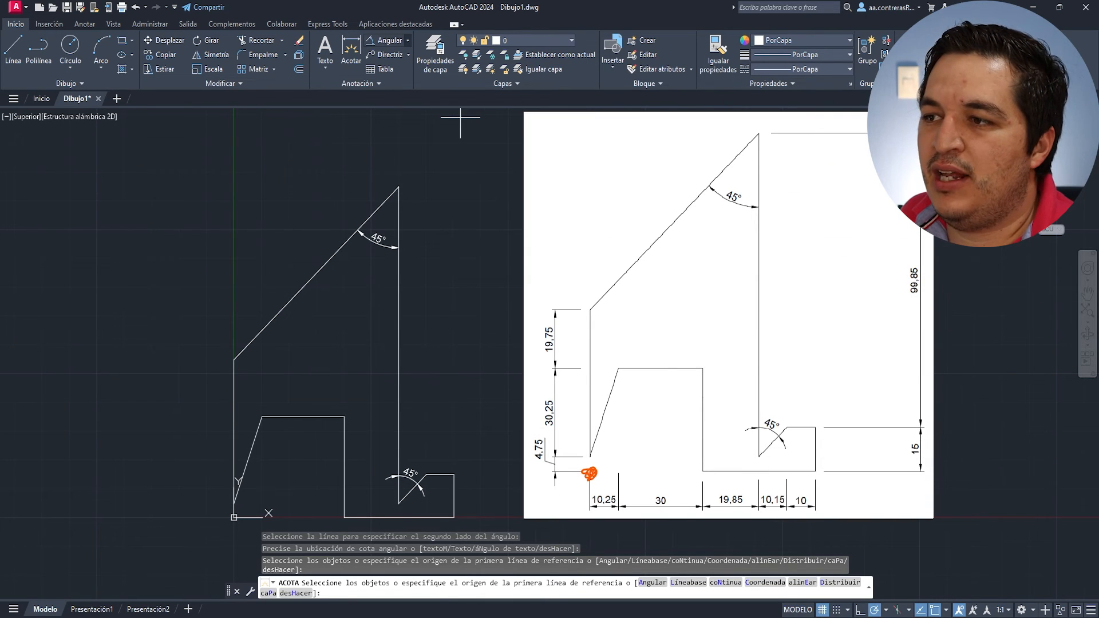
- Add a vertical linear dimension from the profile's top corner to the upper right corner of the small block, placed right of the profile
click(407, 40)
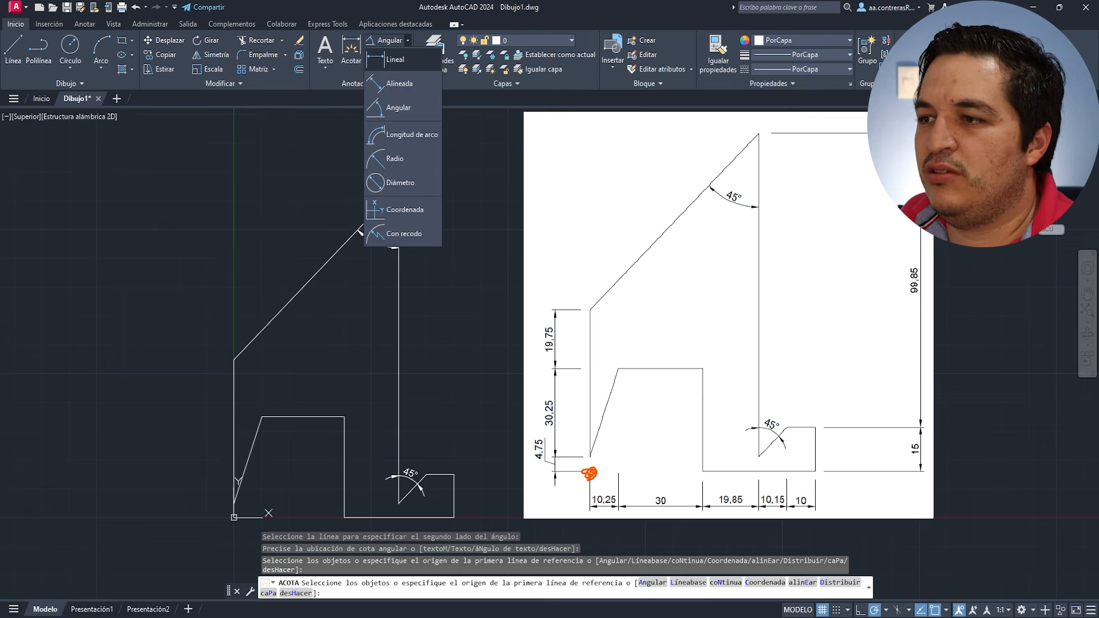
click(395, 59)
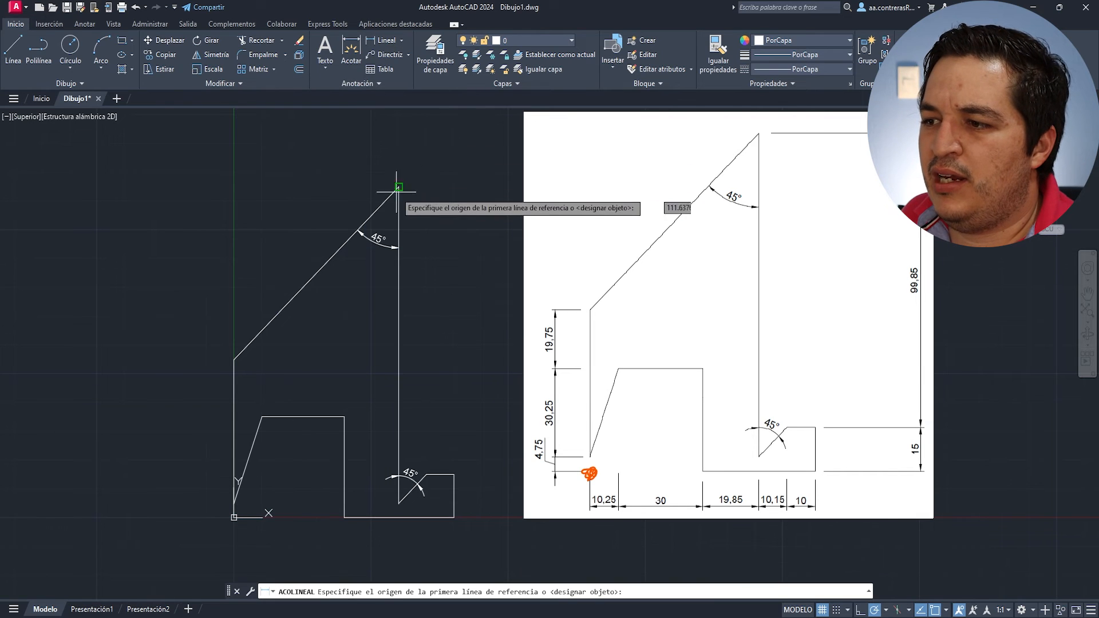
key(Escape)
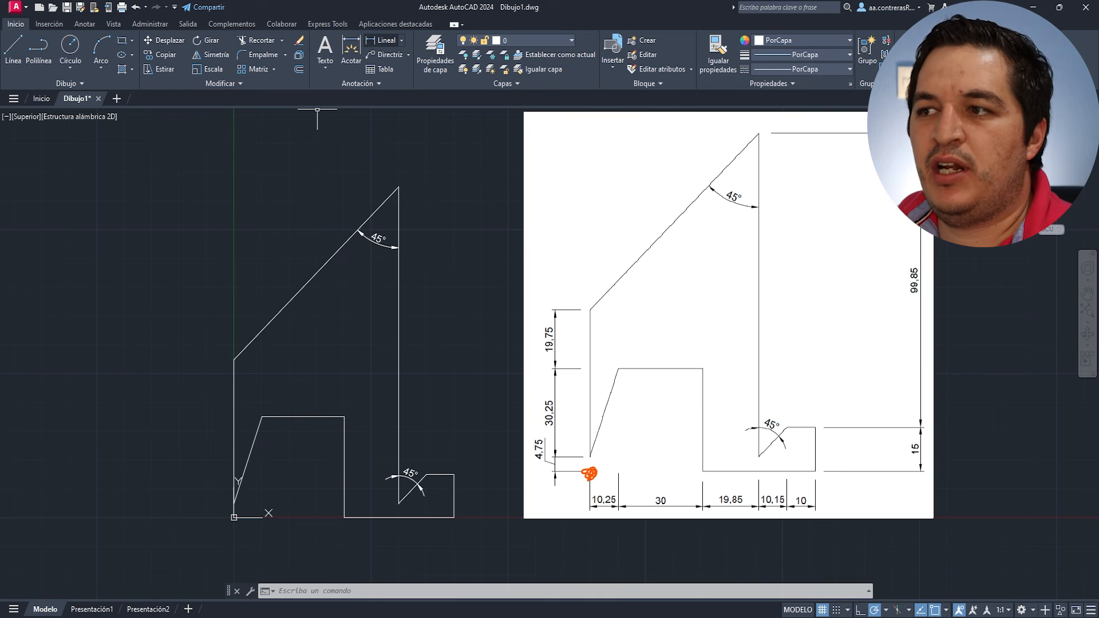
click(386, 40)
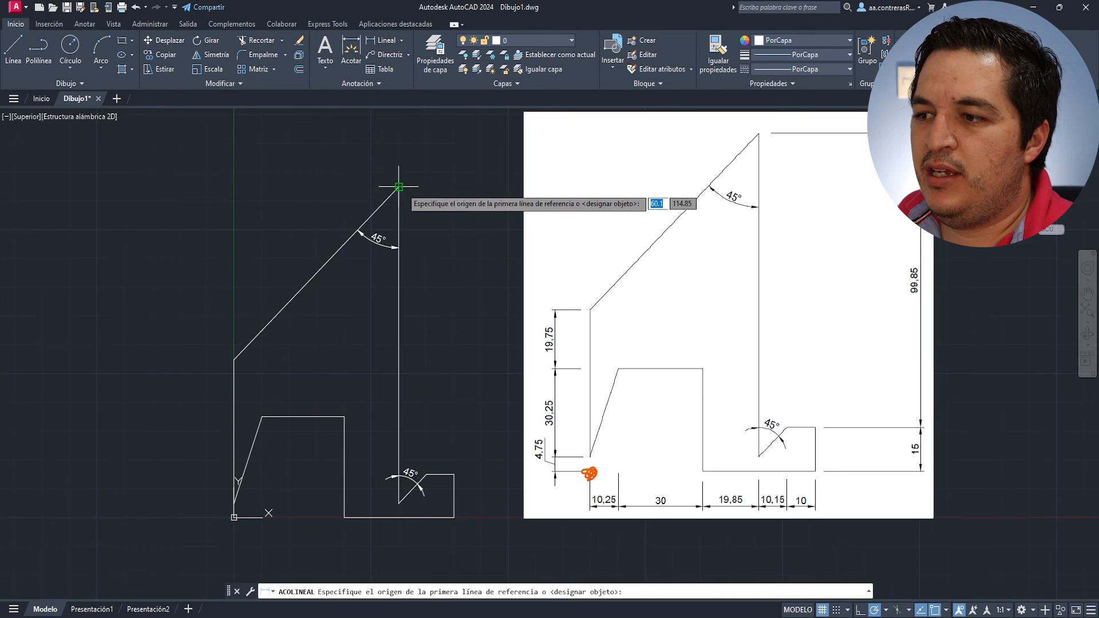
click(399, 187)
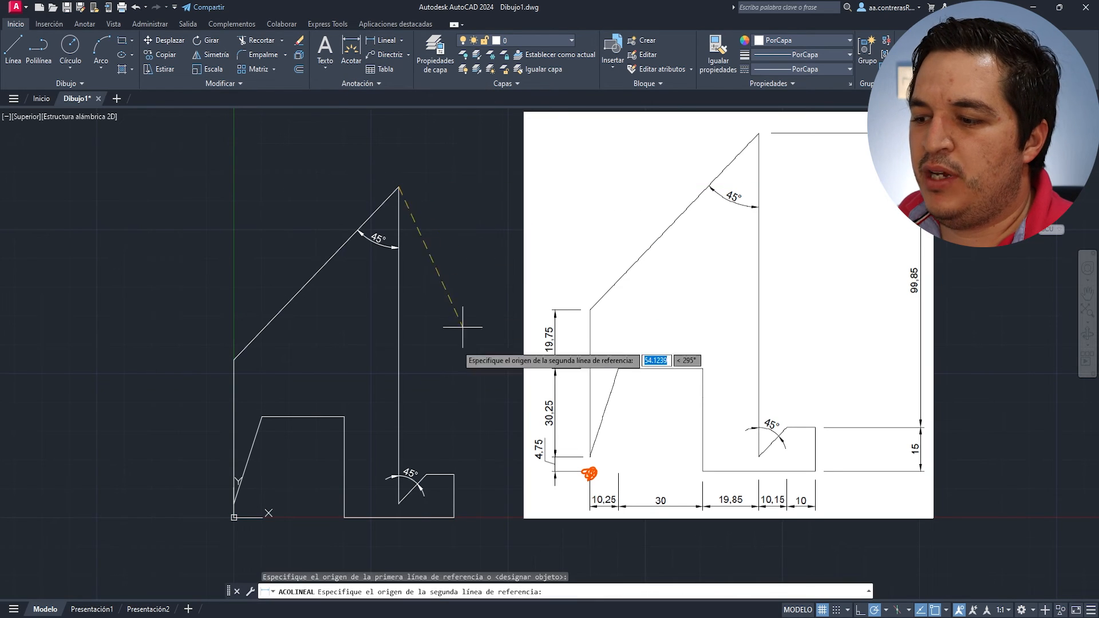
click(454, 474)
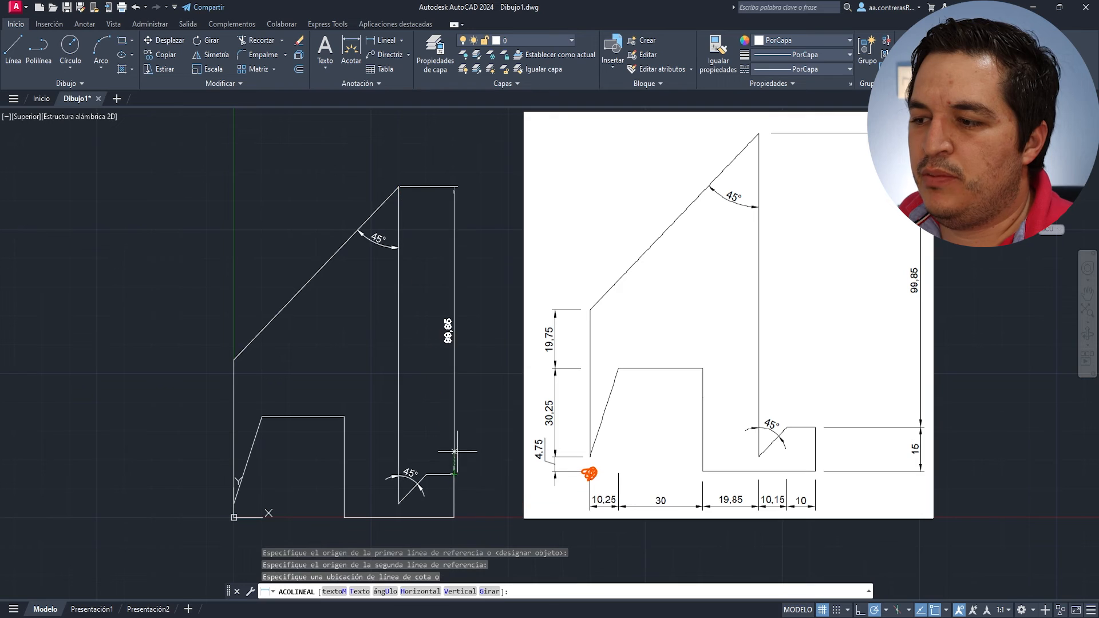
click(479, 390)
- Add a vertical linear dimension for the small block's right edge, in line with the tall vertical dimension above it
key(Return)
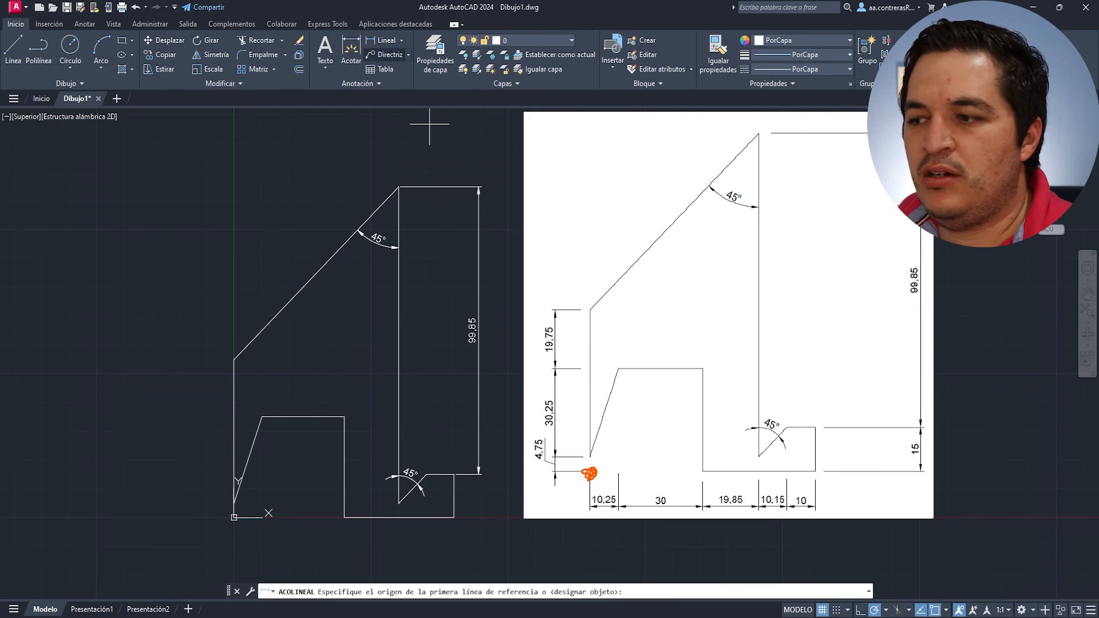
click(480, 474)
click(468, 518)
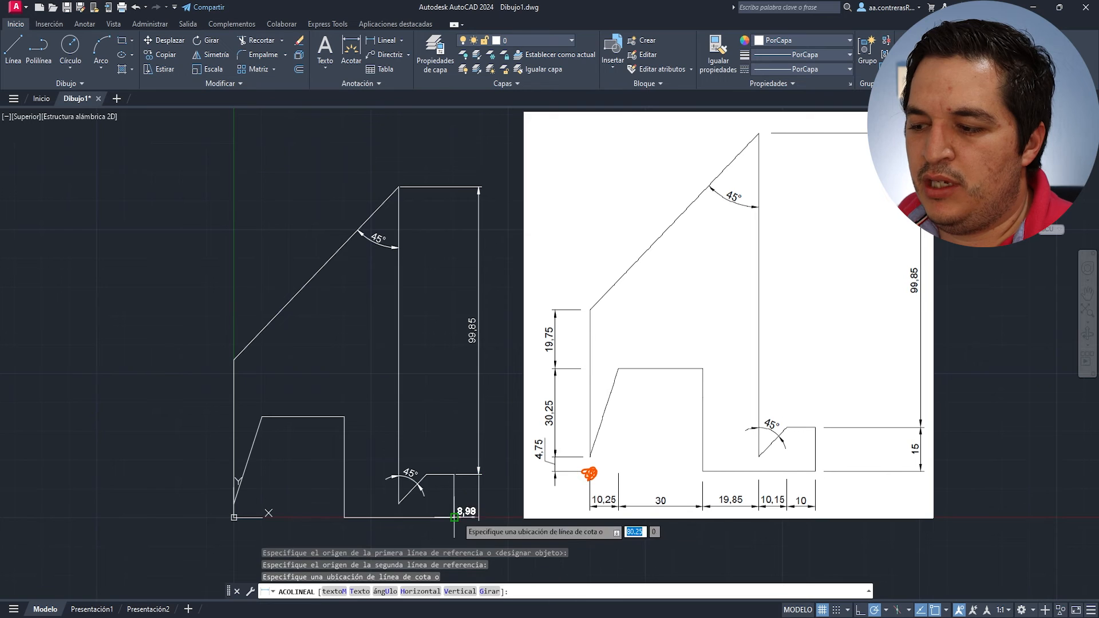
click(476, 515)
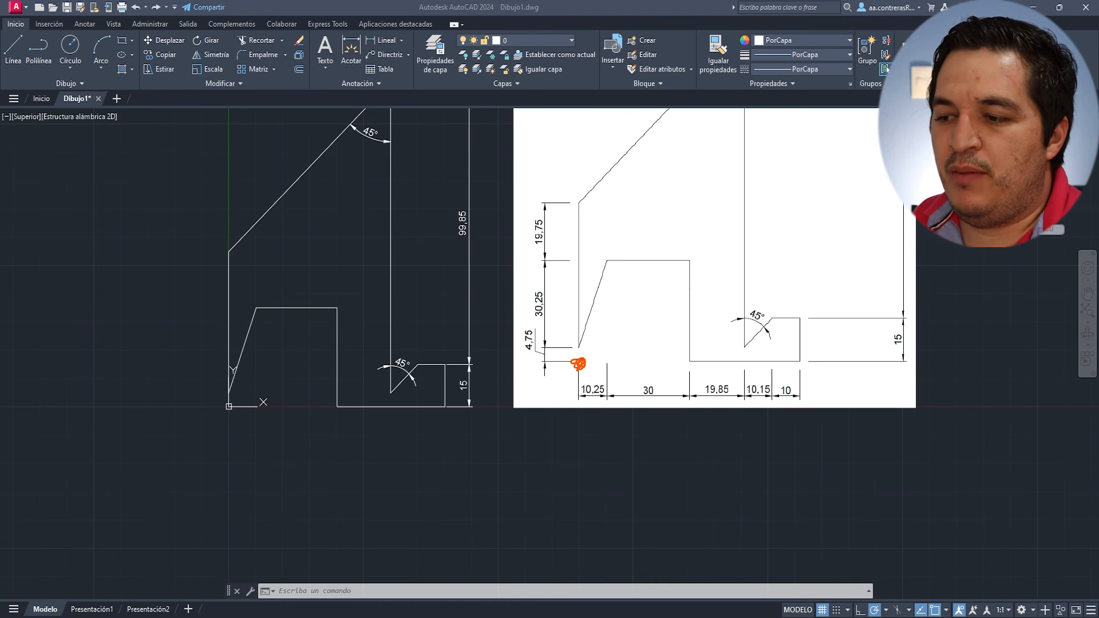
- Add a horizontal linear dimension for the small block's top edge, placed below the profile
text(aco)
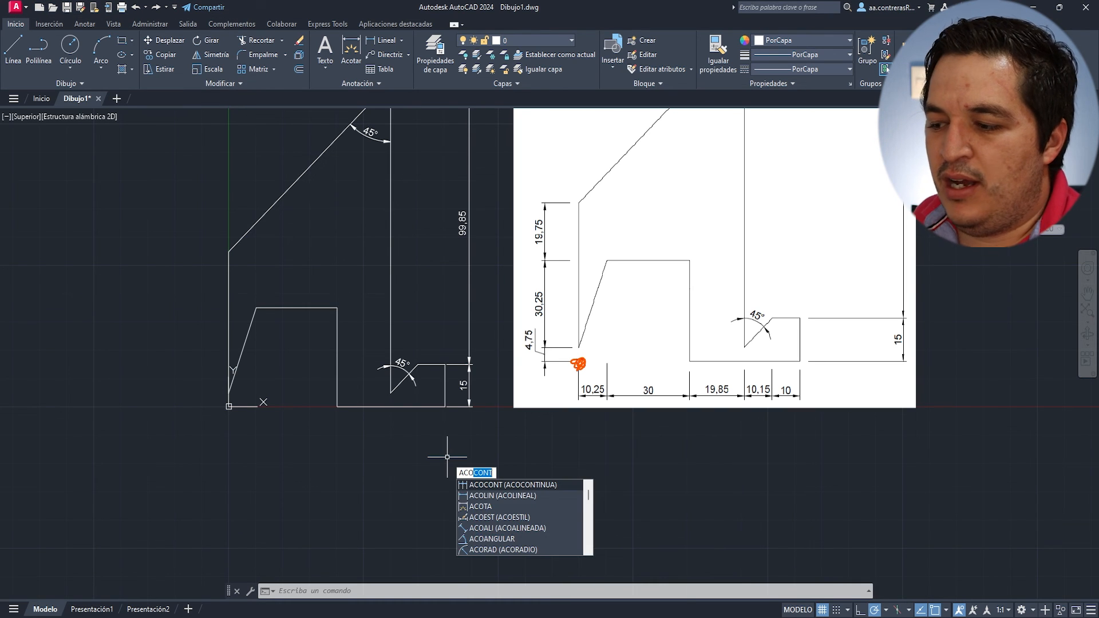
key(Down)
key(Return)
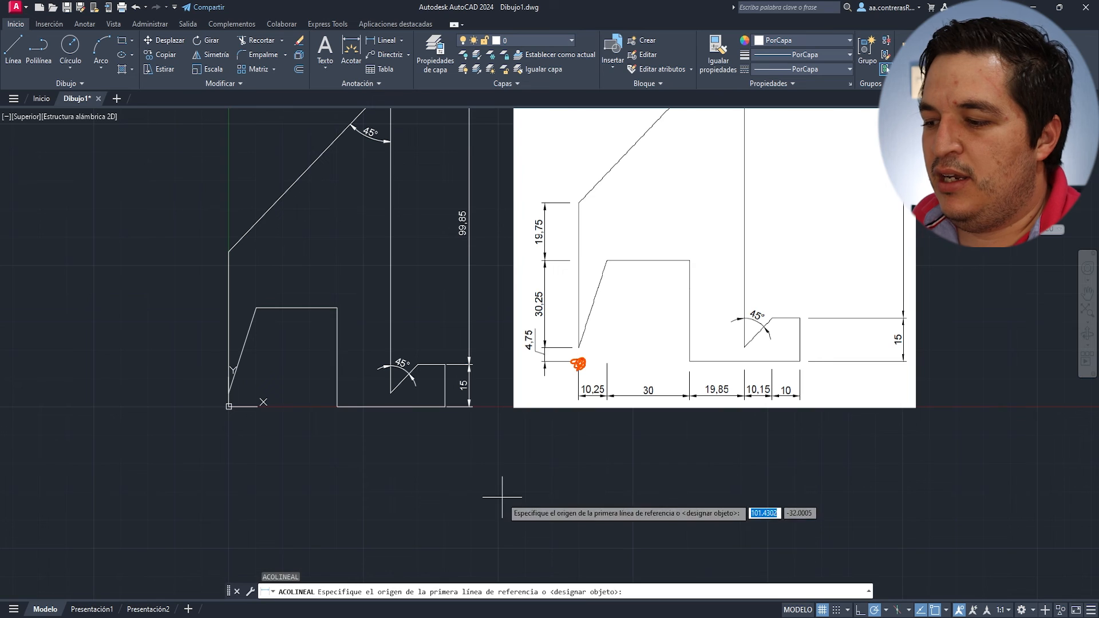
click(445, 407)
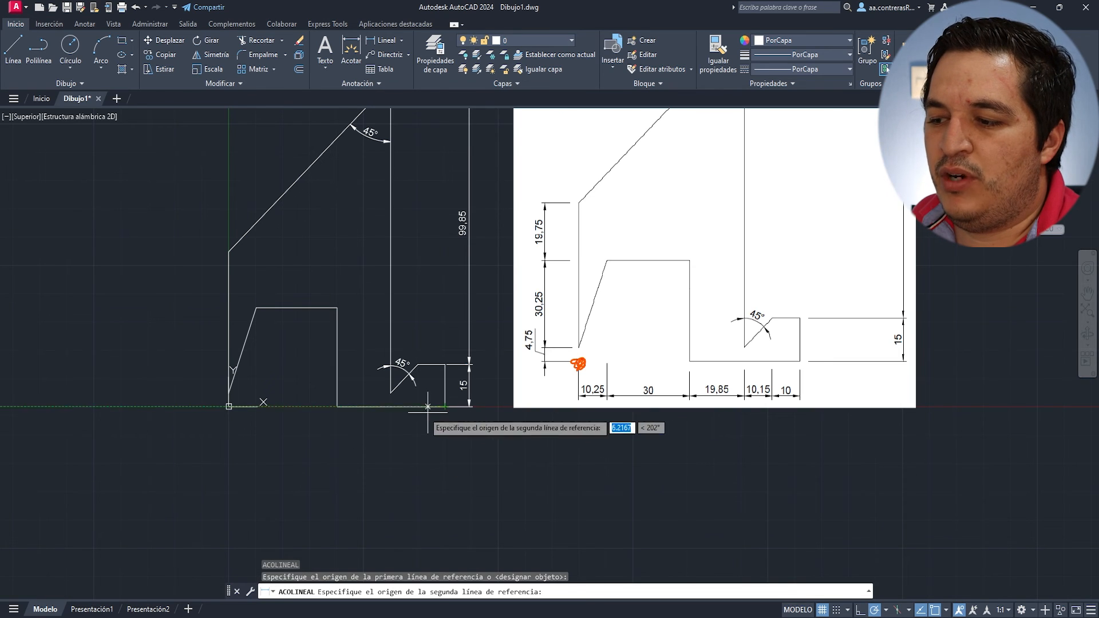
click(418, 364)
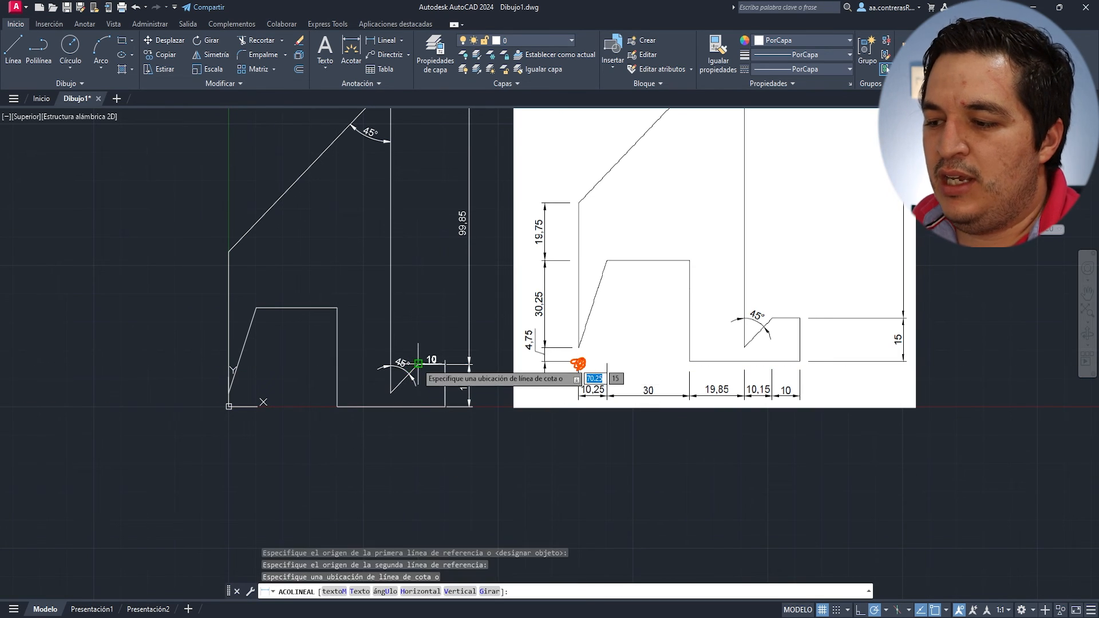
click(436, 451)
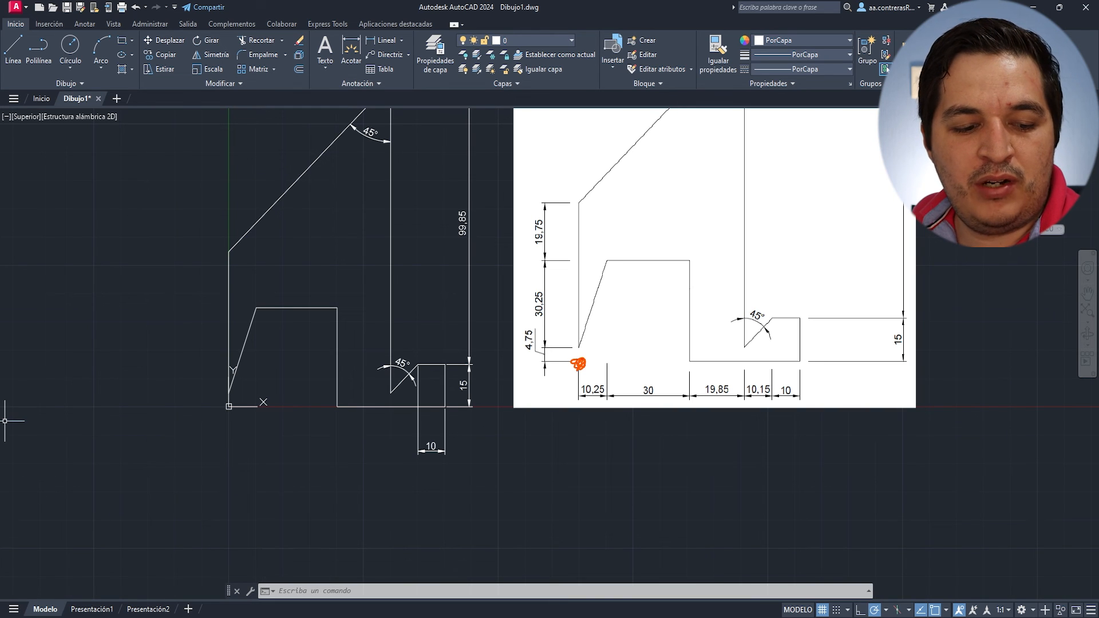
- Add a horizontal linear dimension across the short slanted edge, in line with the small block's width dimension
click(386, 502)
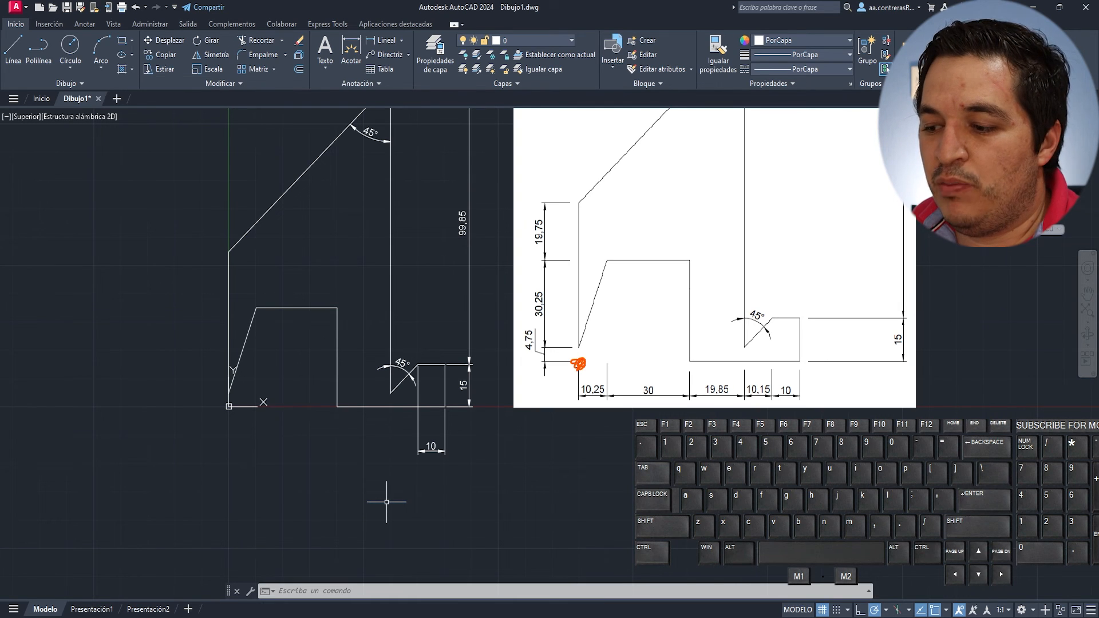
text(ACOLINEAL)
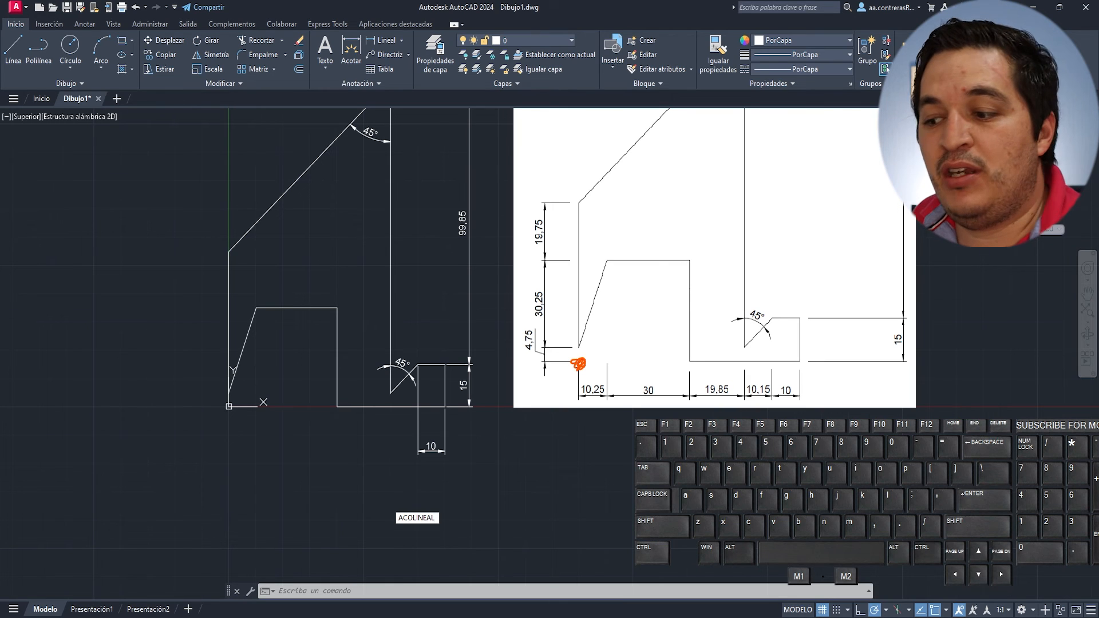
key(Return)
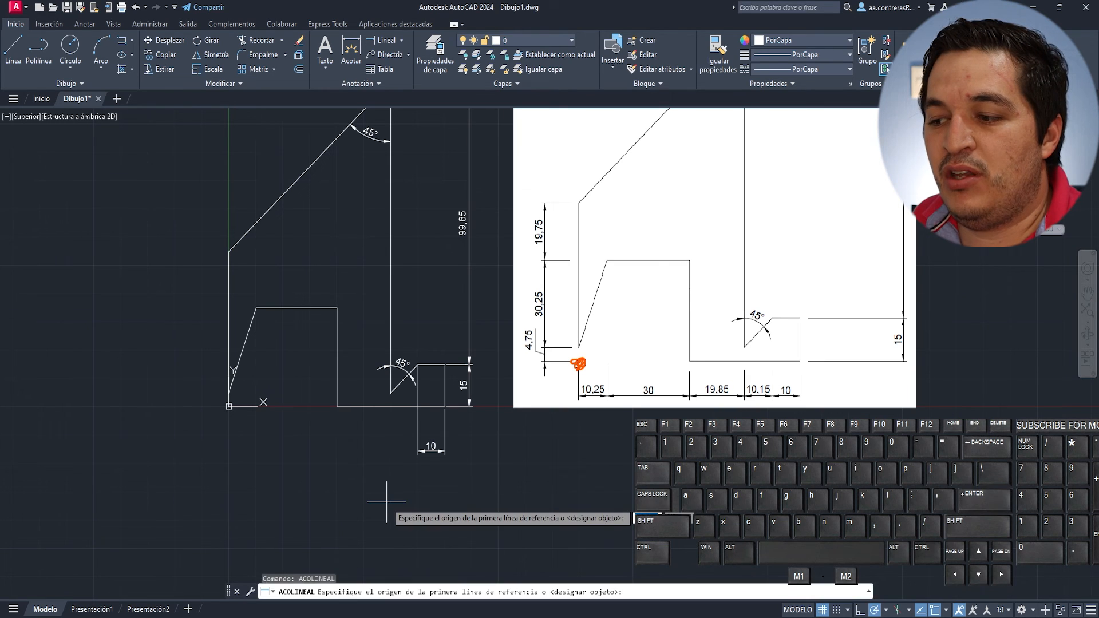
click(419, 450)
click(390, 393)
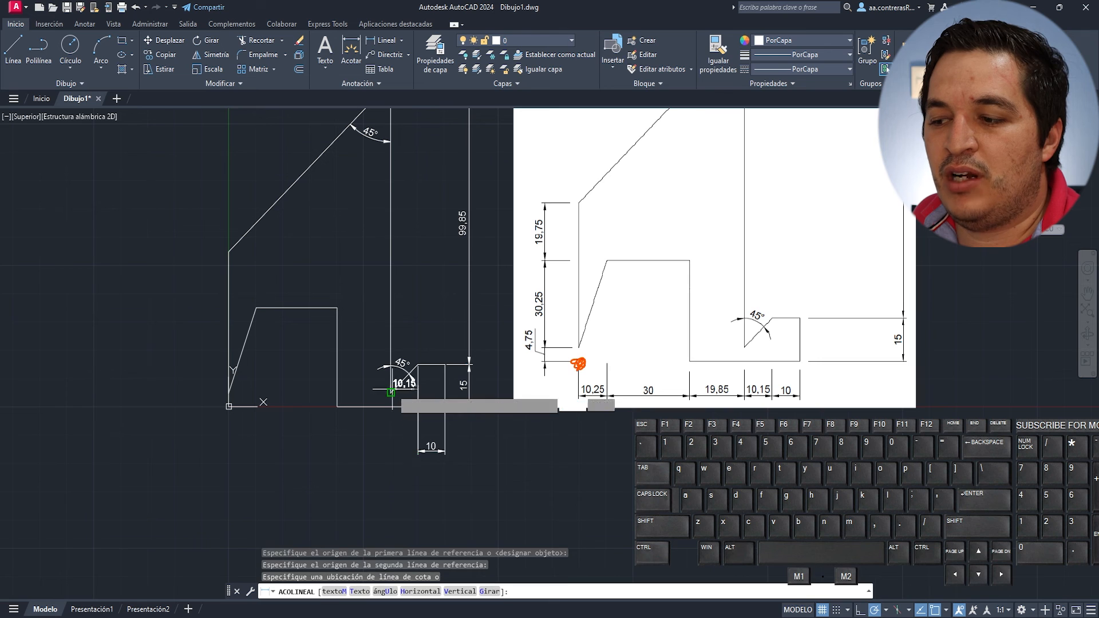
click(407, 450)
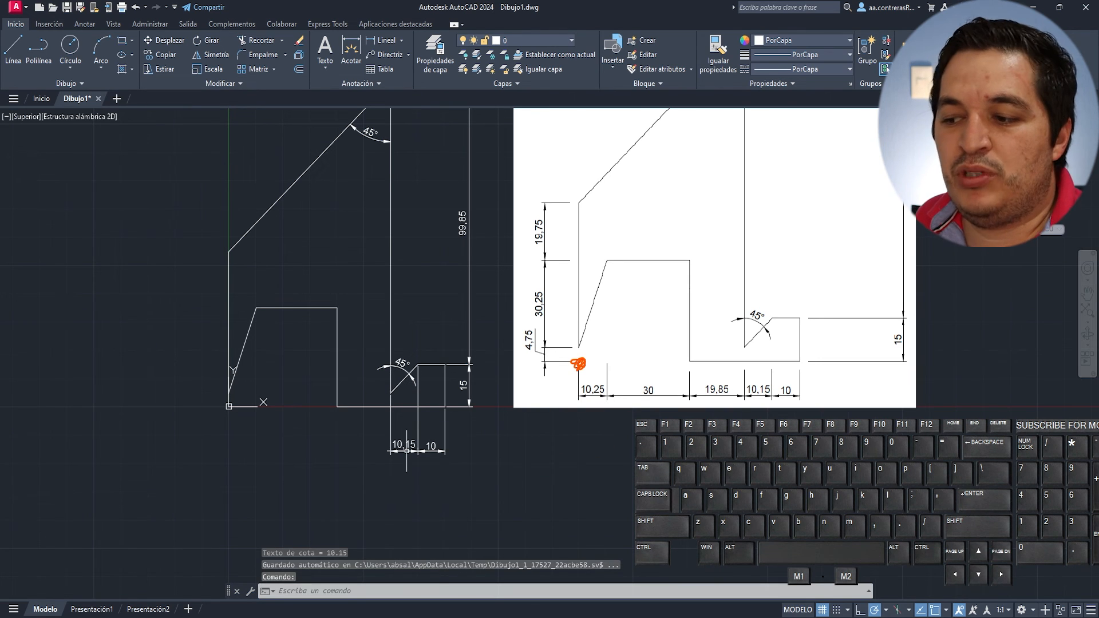
- Cancel the restarted linear dimension and remove the two horizontal dimensions below the profile
key(Up)
key(Return)
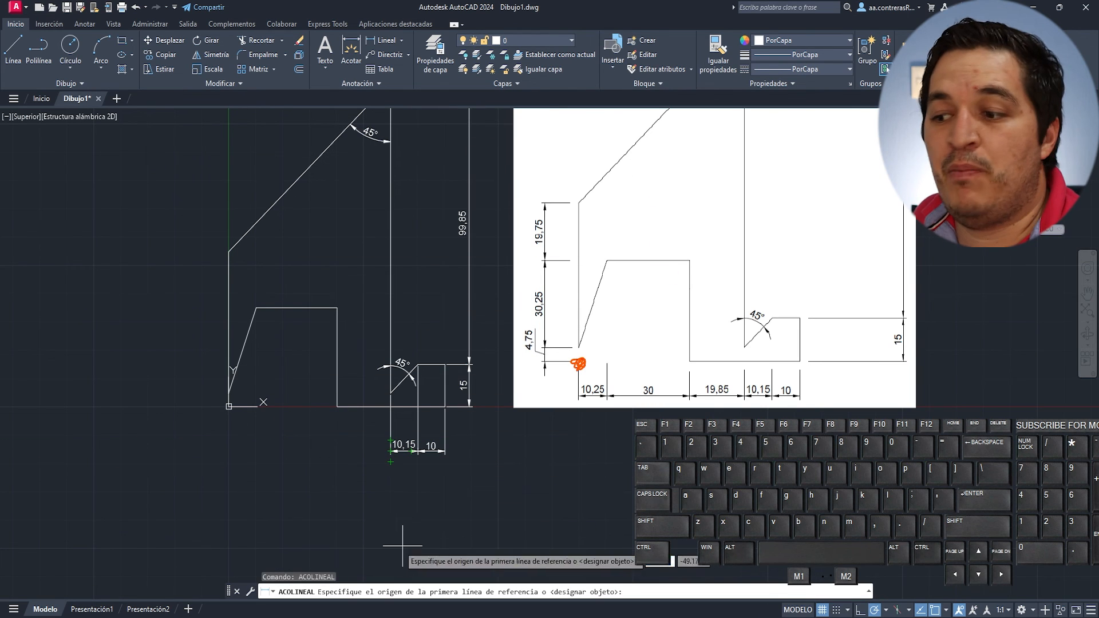
key(ctrl+z)
key(ctrl+z)
key(ctrl+z)
click(486, 479)
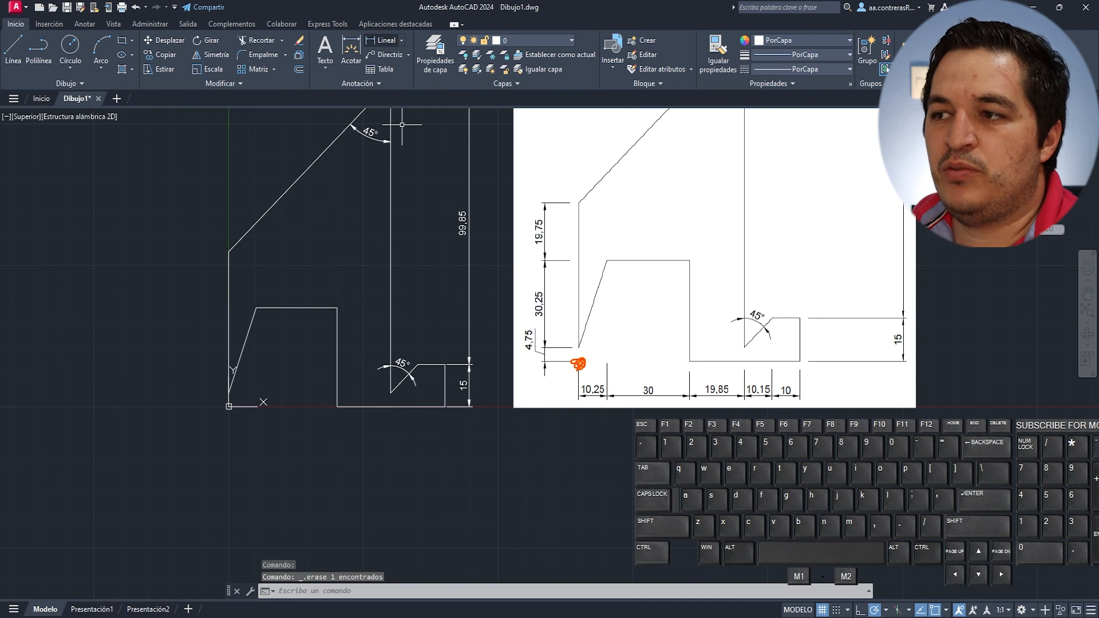
- Dimension the width of the small block's top edge with a horizontal linear dimension below the profile
click(382, 40)
click(445, 364)
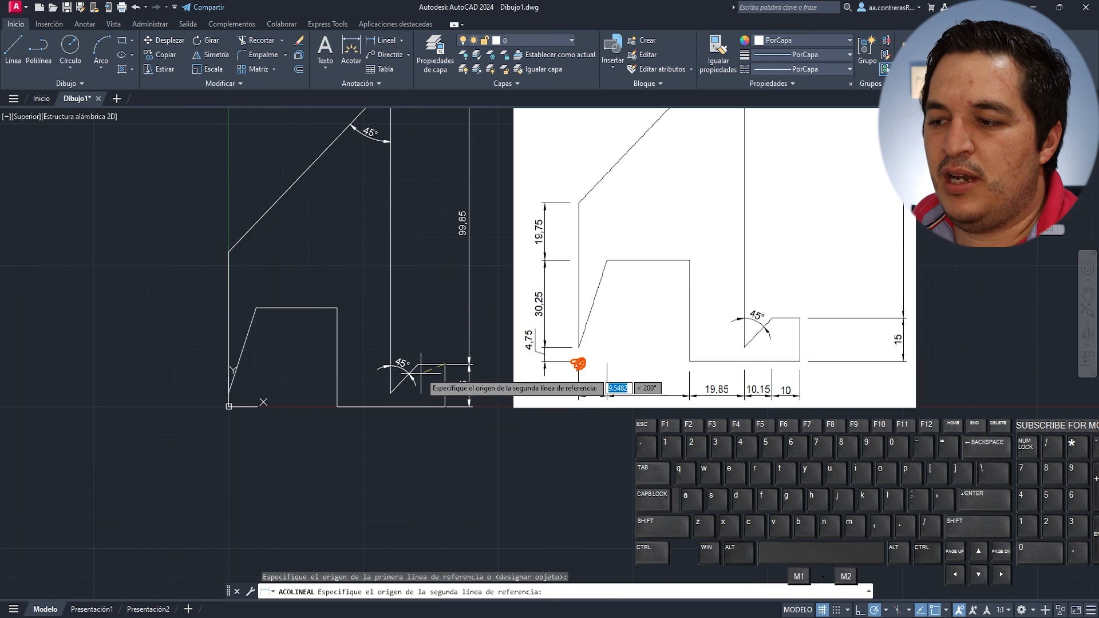
click(418, 364)
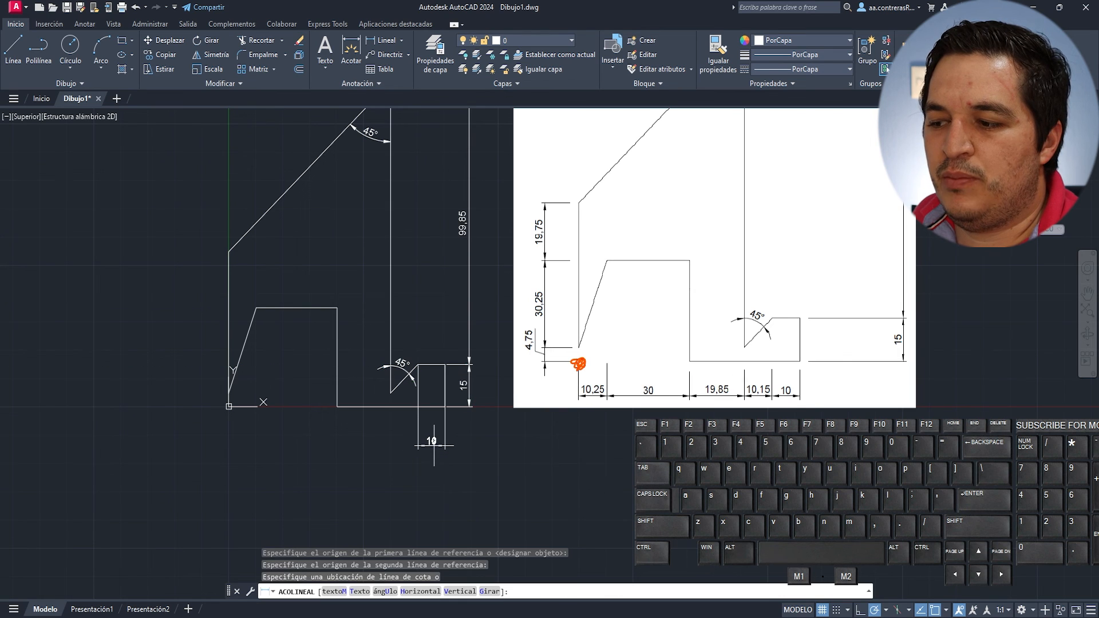
click(434, 445)
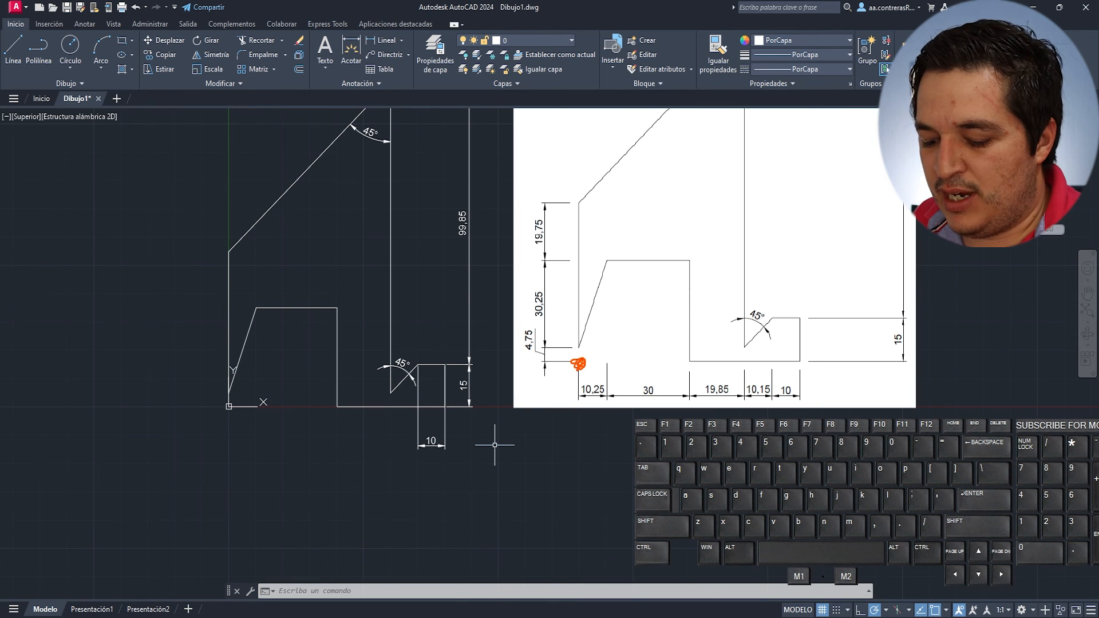
- Continue the dimension chain below the profile from the small block's width across the slanted edge, base and recess to the profile's far edge
text(ac)
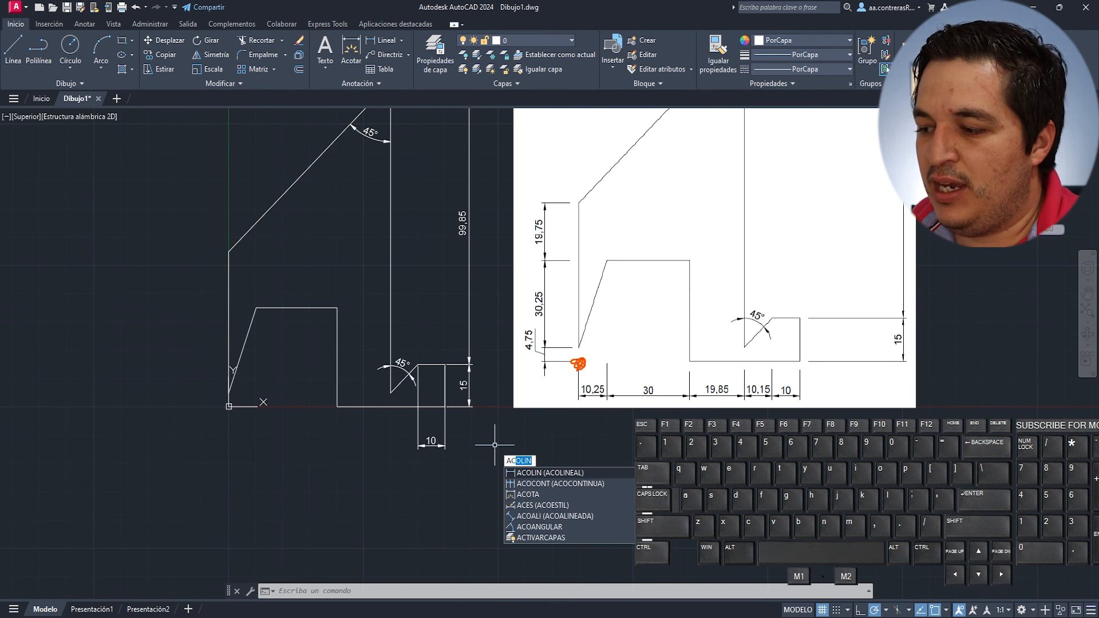
key(Down)
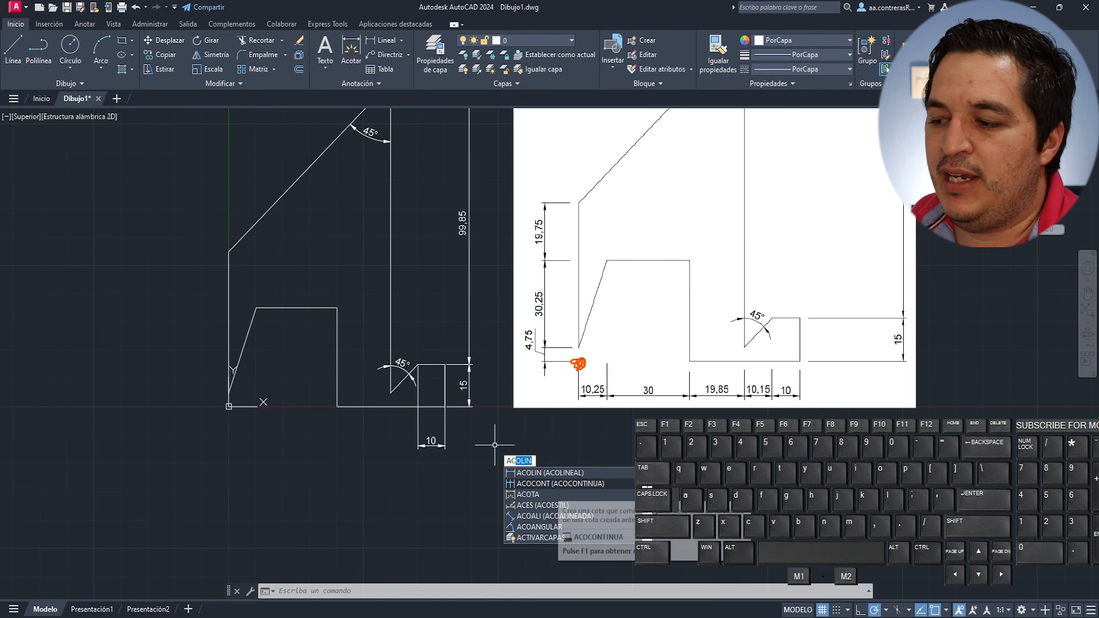
click(555, 483)
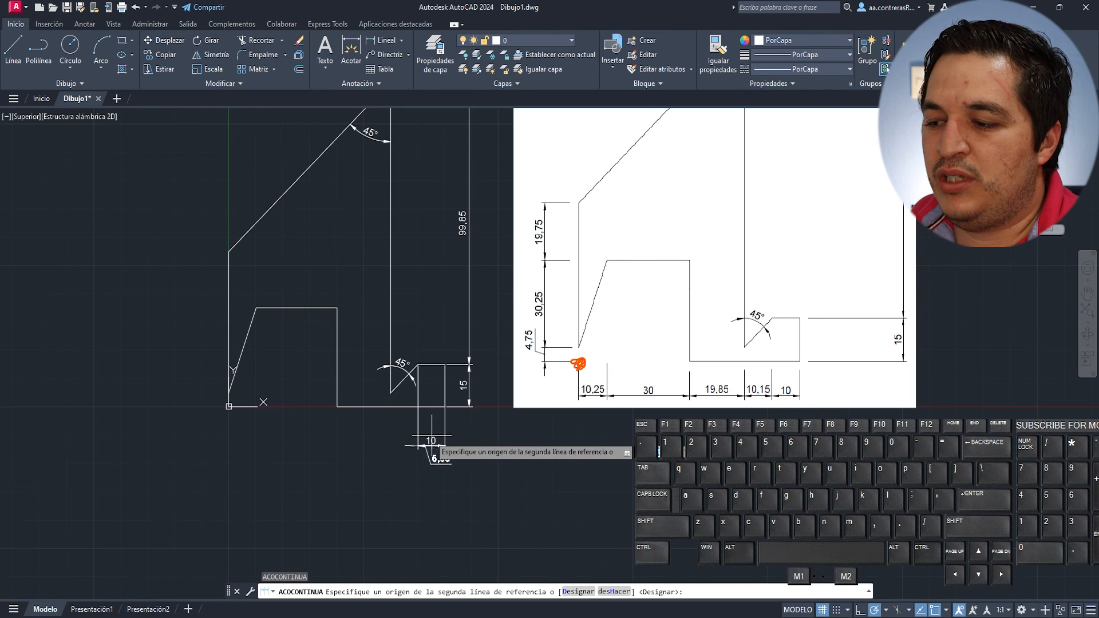
click(390, 393)
click(337, 406)
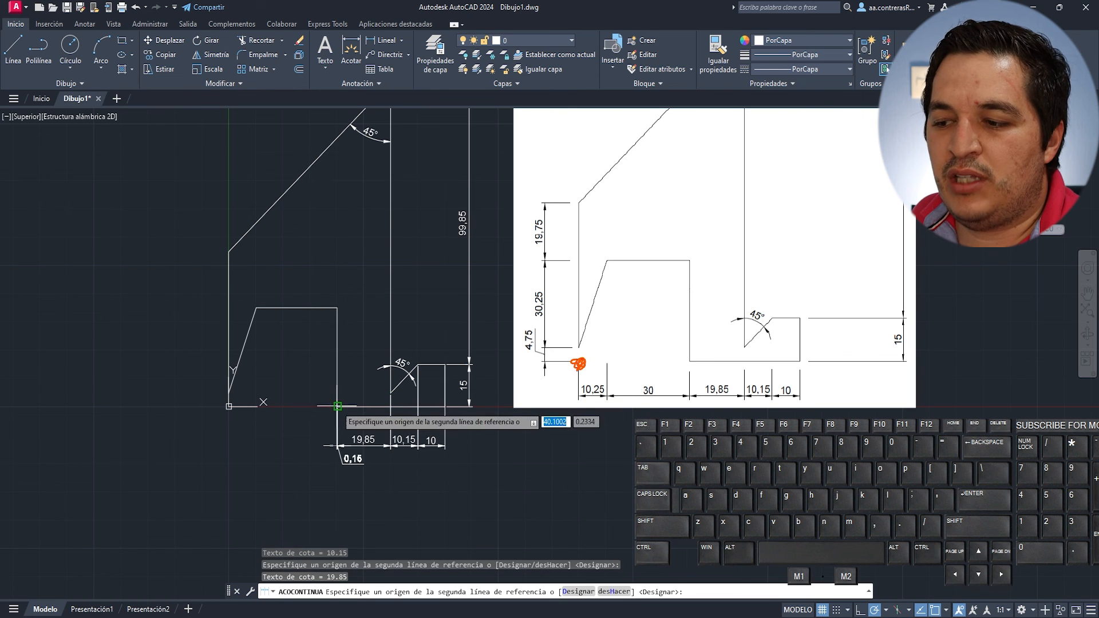
click(257, 308)
click(229, 393)
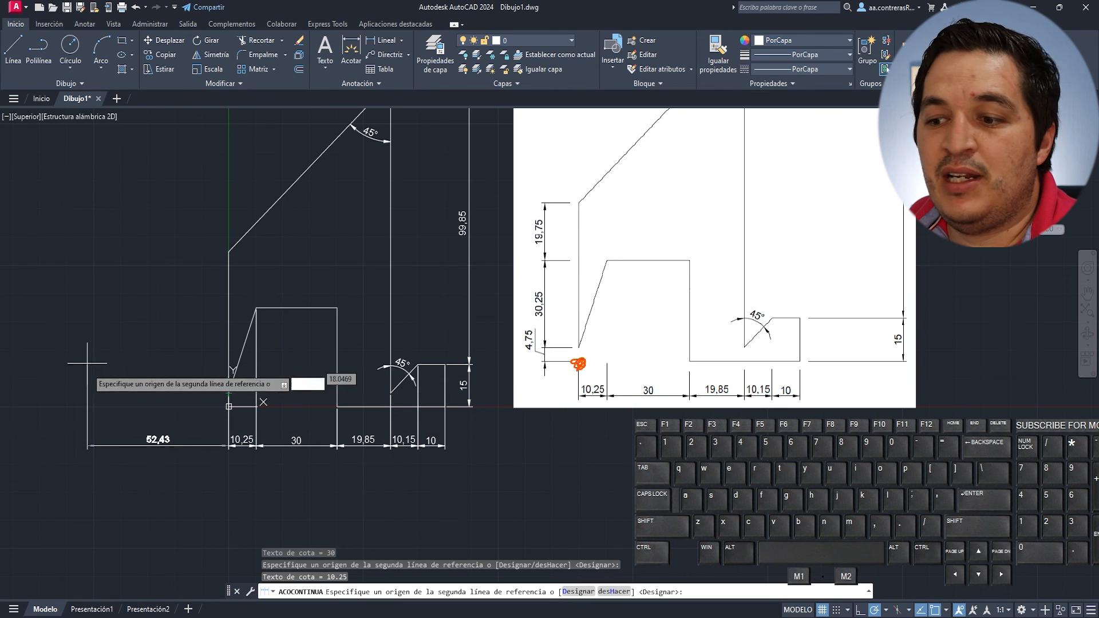
key(Escape)
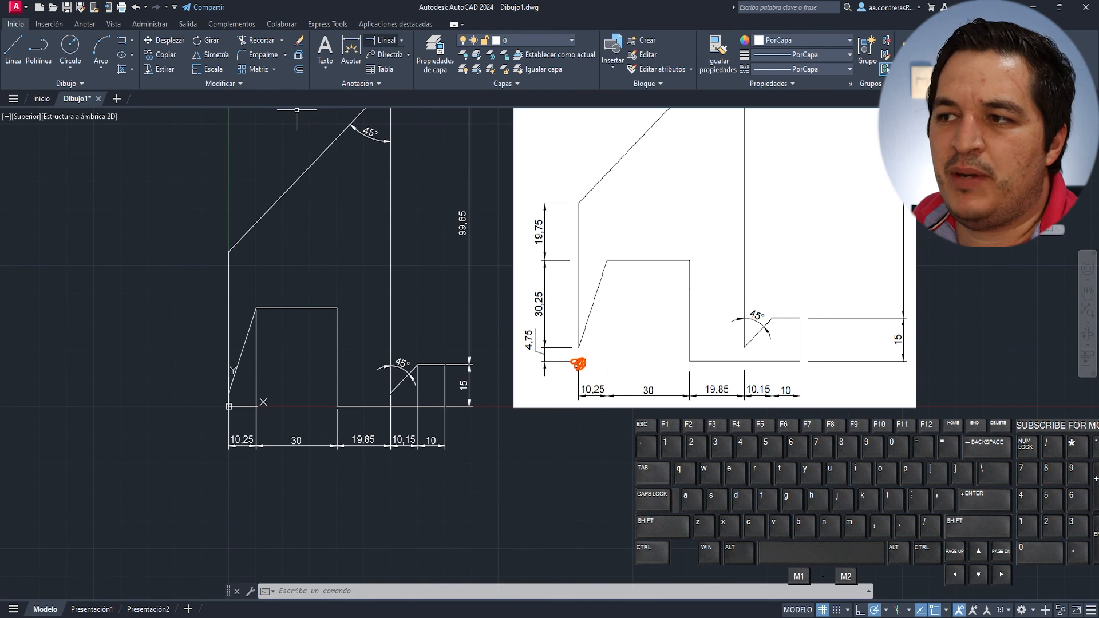
- Add a vertical linear dimension from the upper end of the profile's left edge to the recess's top corner, placed outside the profile
click(383, 40)
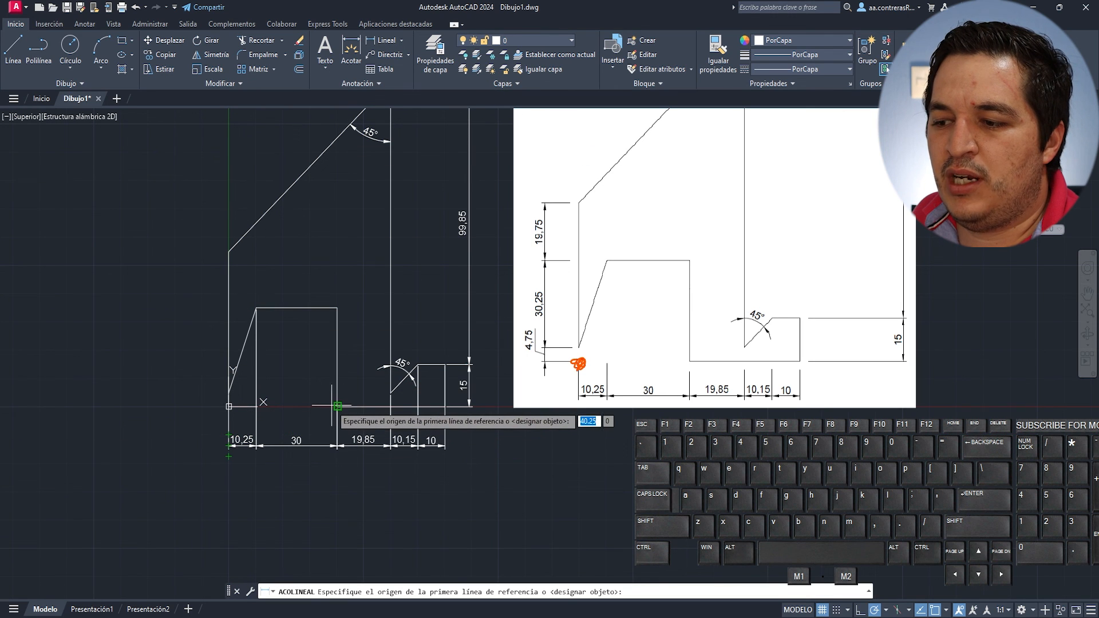
click(229, 251)
click(229, 308)
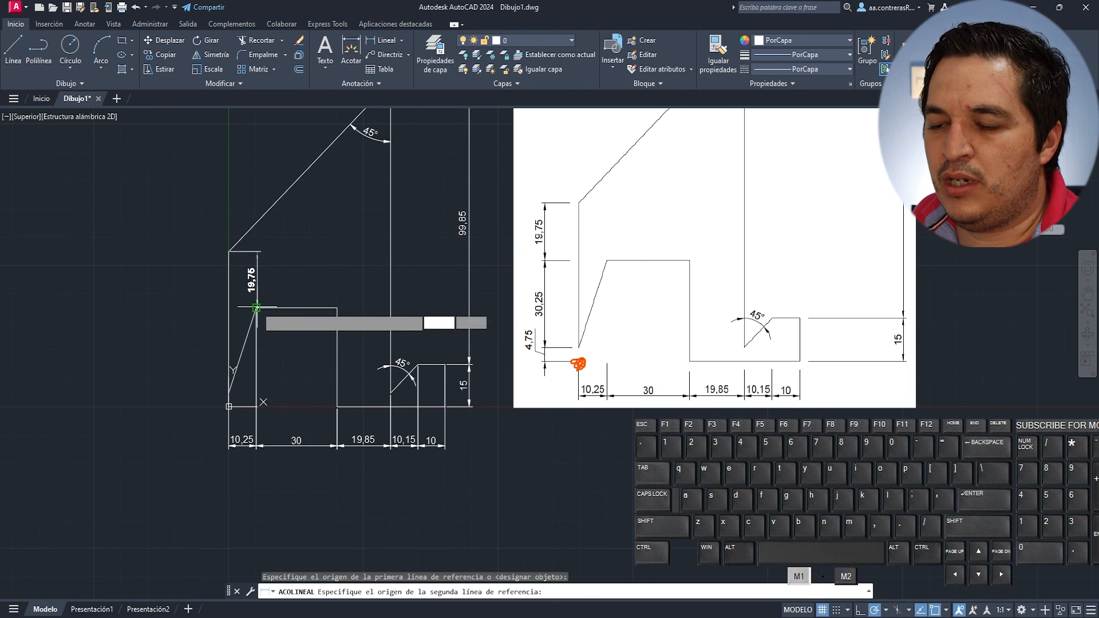
click(183, 283)
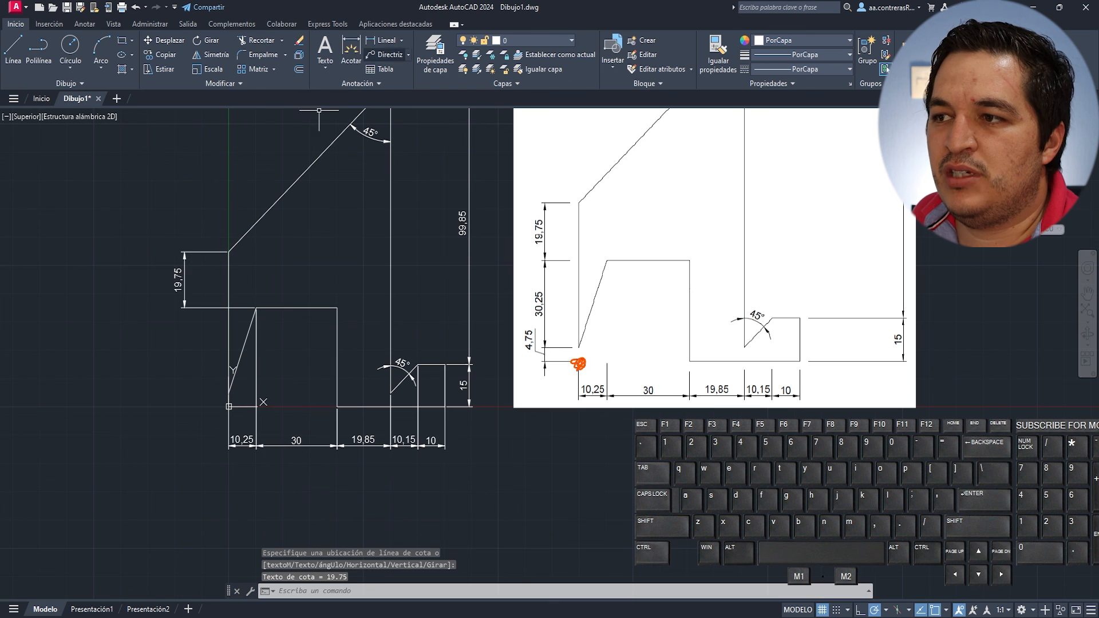
- Continue the vertical dimension chain down to the lower end of the recess's slanted edge and to the profile's base corner
text(ACOLIN)
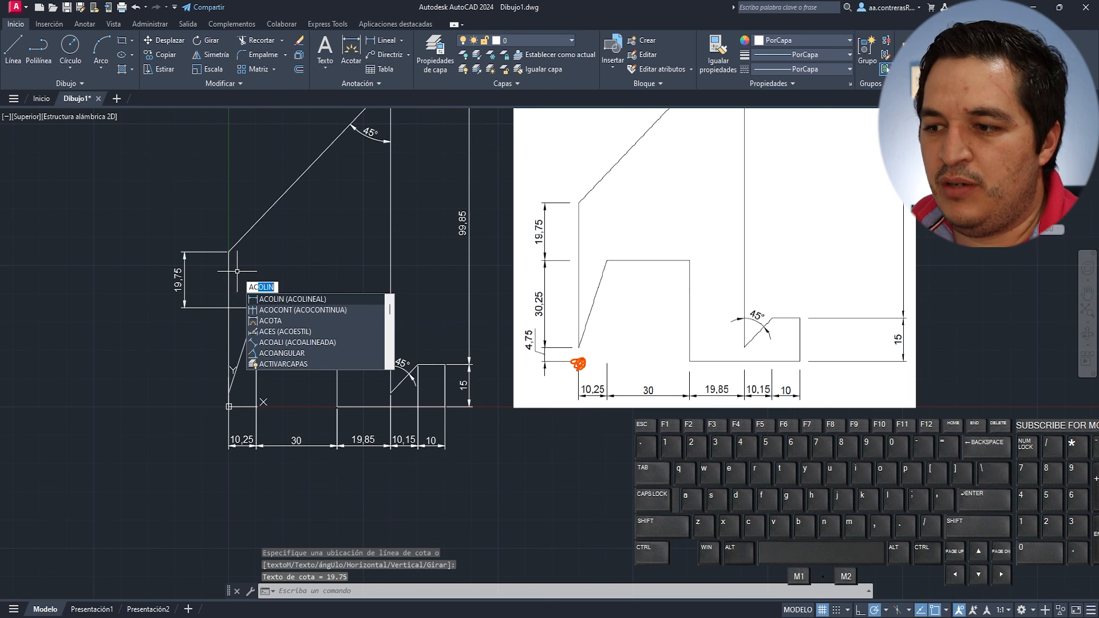
key(Down)
key(Return)
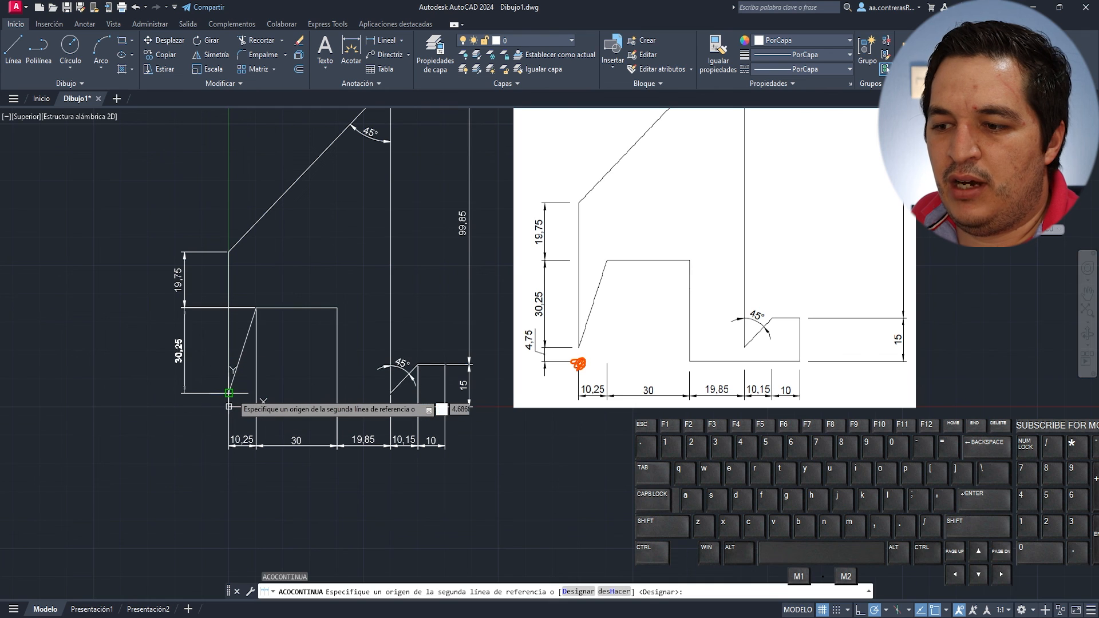
click(229, 393)
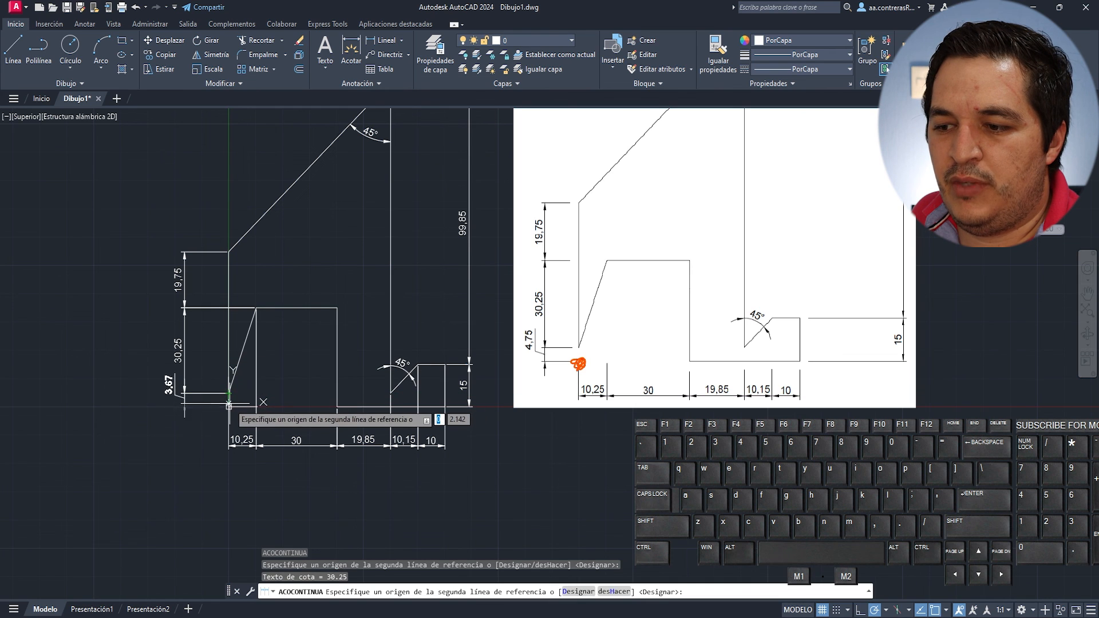
click(229, 407)
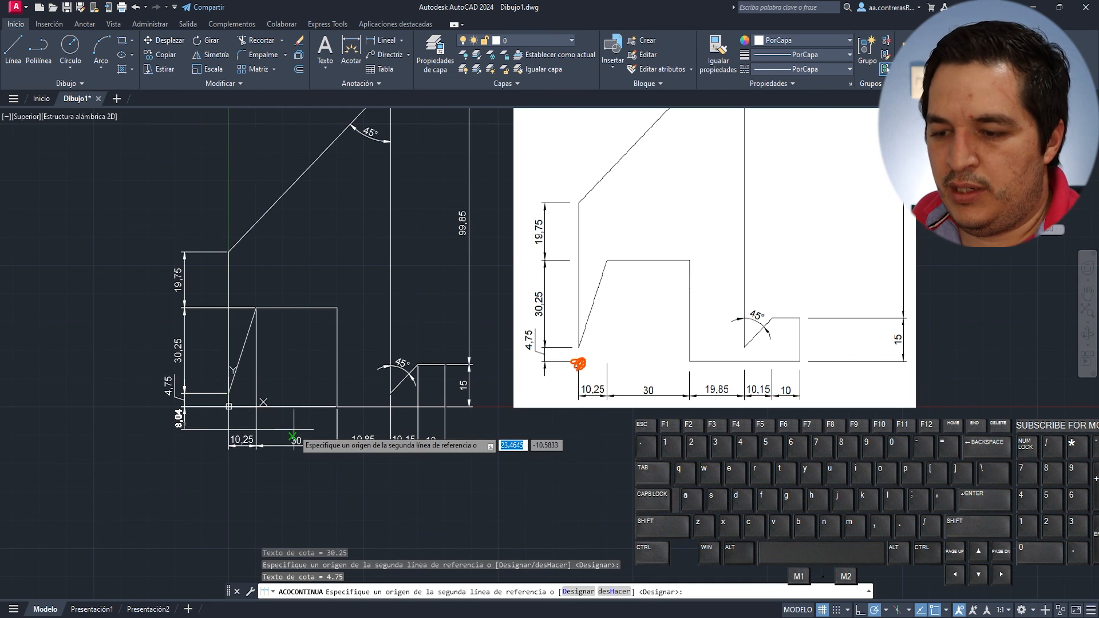
key(Escape)
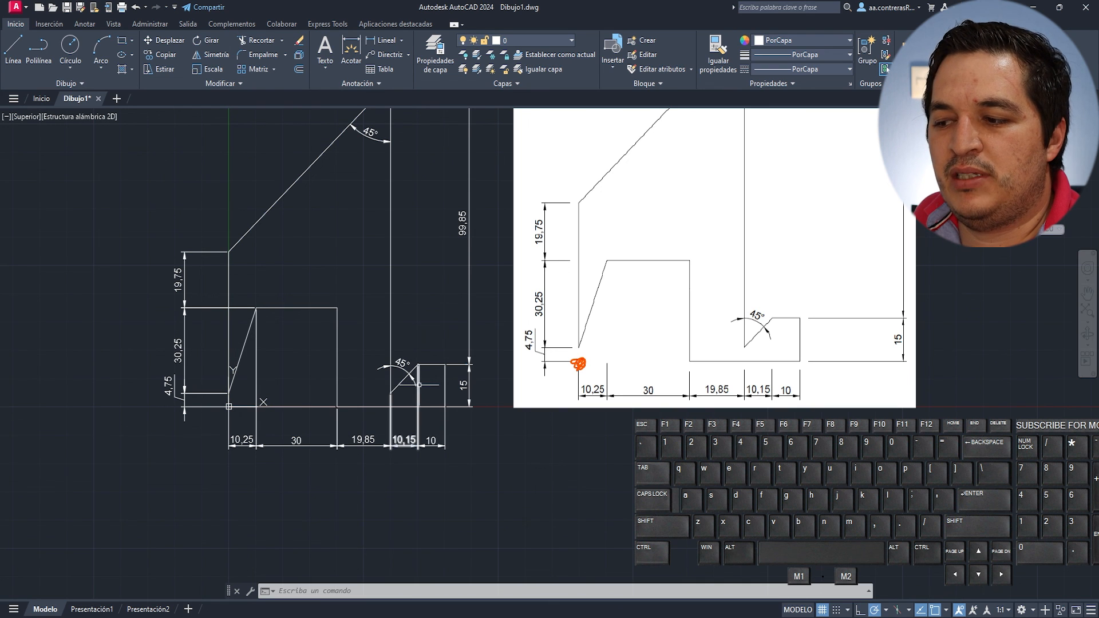
- Shorten the 30,25 dimension's upper extension line by moving its origin from the recess corner to the profile's left edge
click(249, 307)
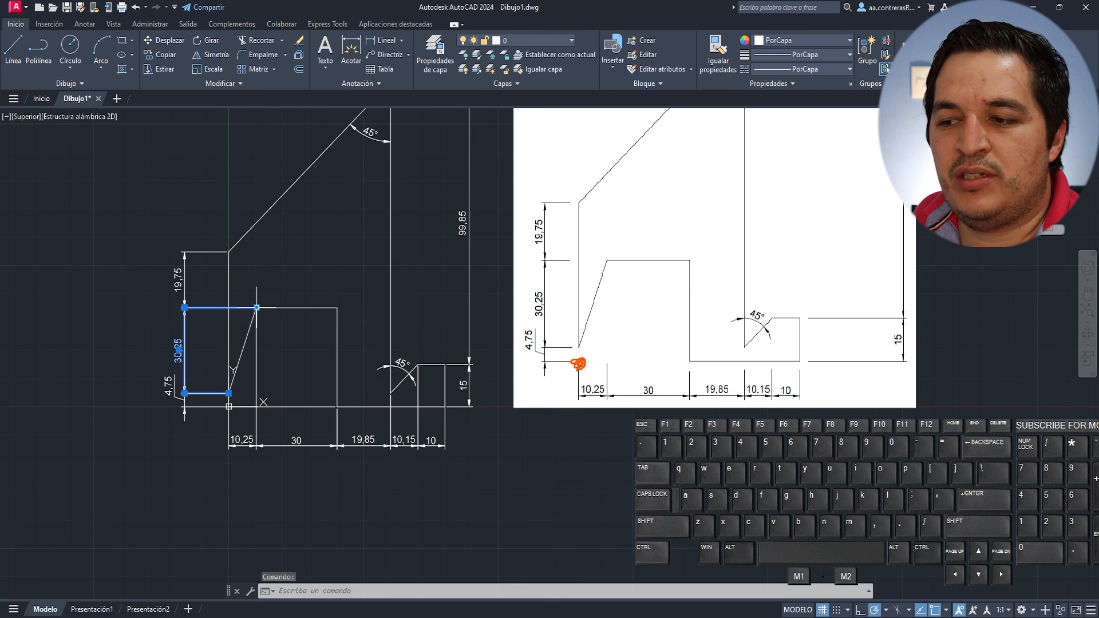
click(256, 308)
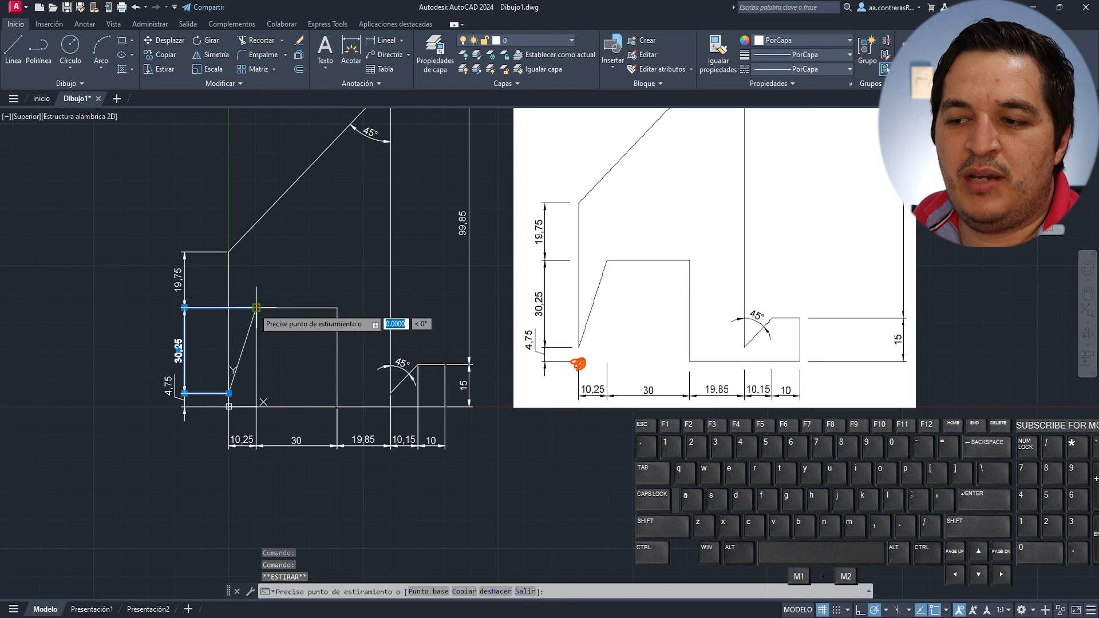
click(226, 308)
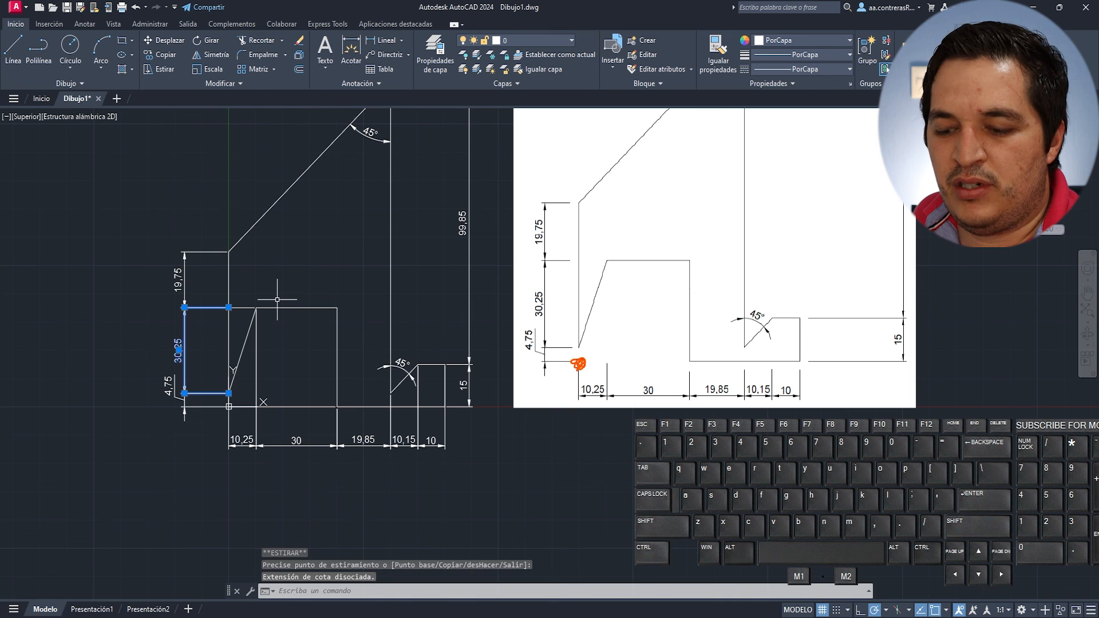
key(Escape)
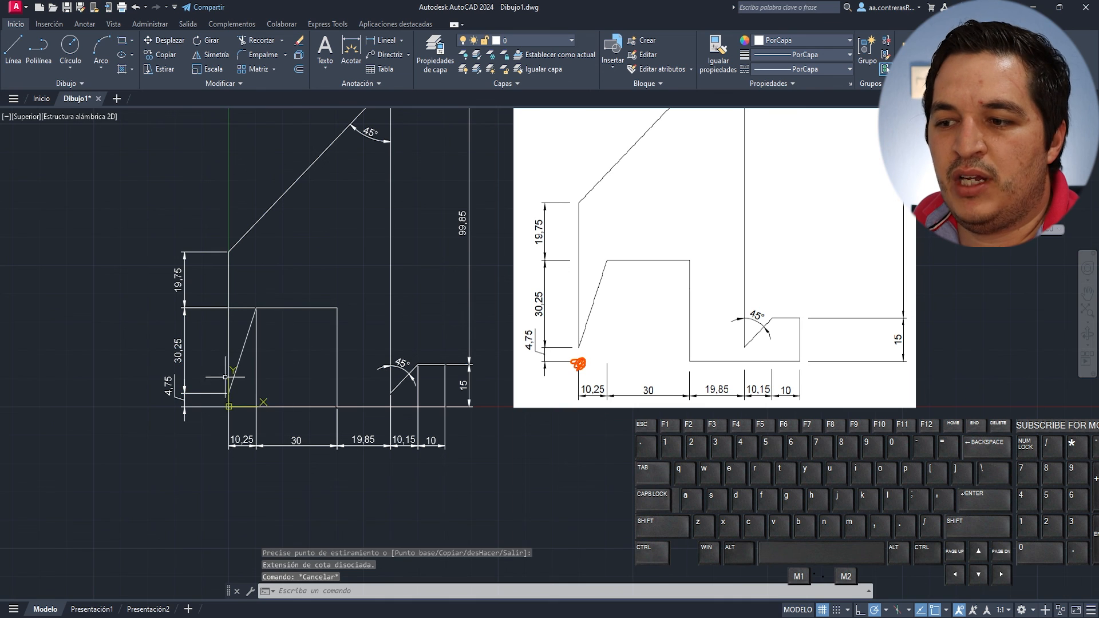
- Shorten the 19,75 dimension's lower extension line by moving its origin from the recess corner to the profile's left edge
click(245, 307)
click(256, 307)
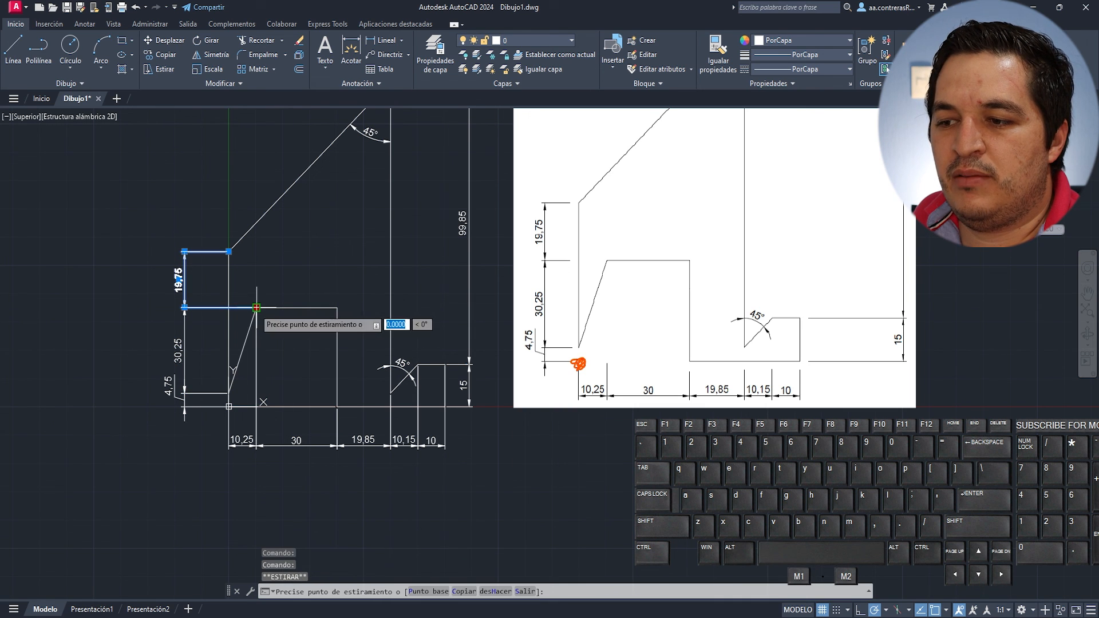
click(227, 307)
key(Escape)
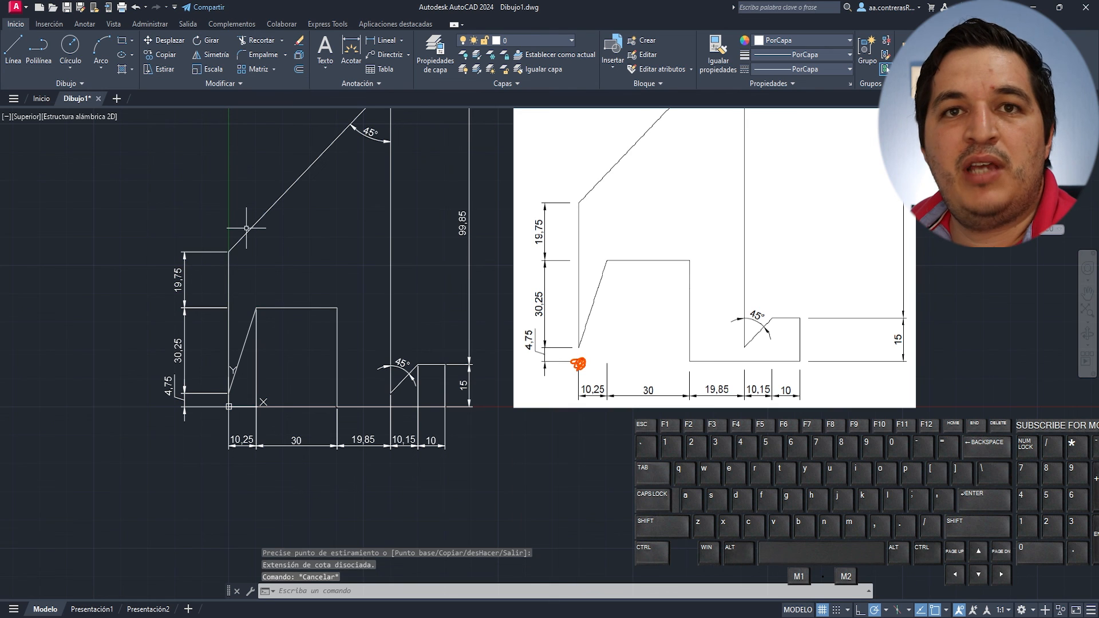